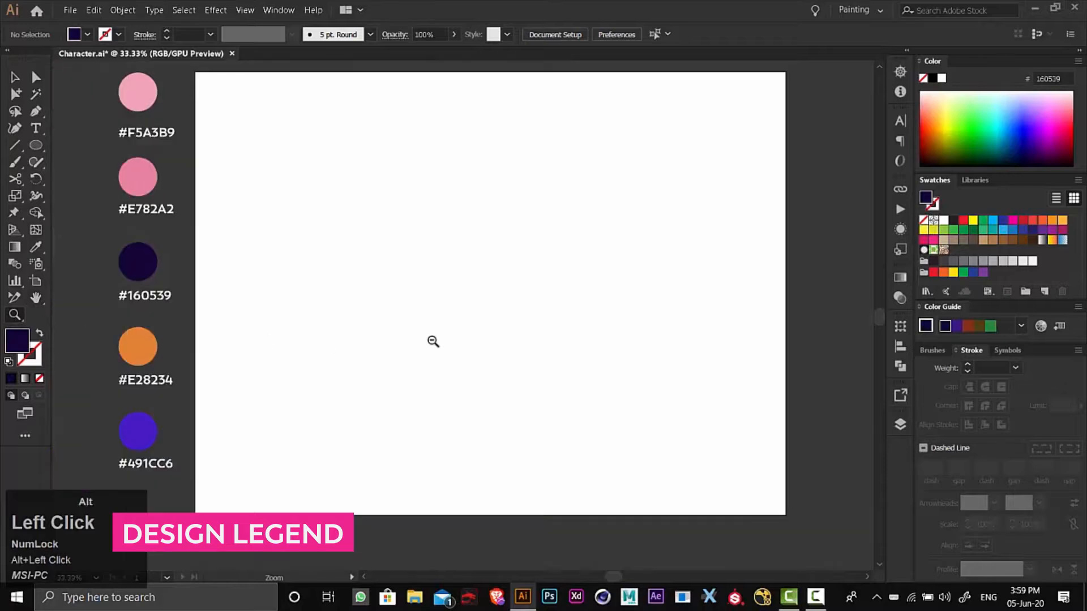
# Step: Draw a vertical ellipse about 216 × 357 px near the artboard's middle and fill it with the palette's pink #F5A3B9
pyautogui.press('space')
pyautogui.moveTo(554, 327); pyautogui.dragTo(537, 337)
pyautogui.click(36, 145)
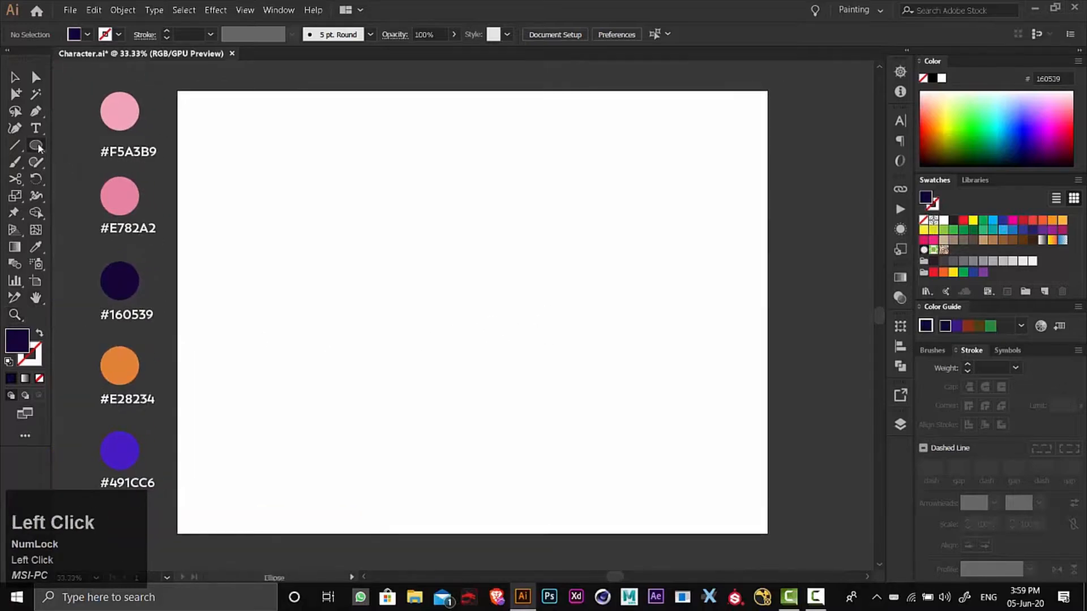
pyautogui.moveTo(419, 212); pyautogui.dragTo(498, 341)
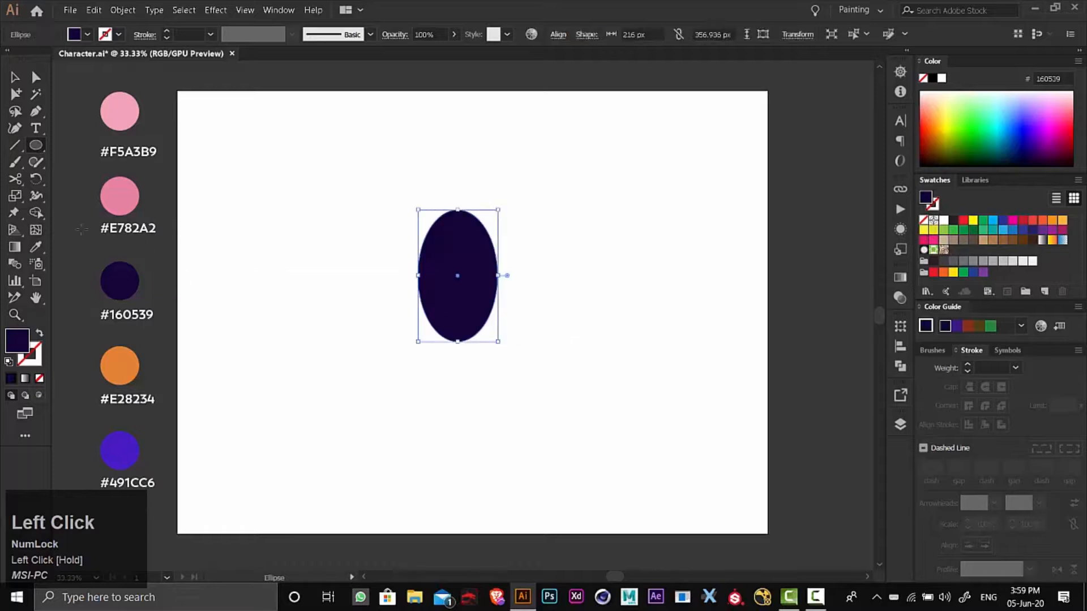
pyautogui.click(35, 249)
pyautogui.click(134, 113)
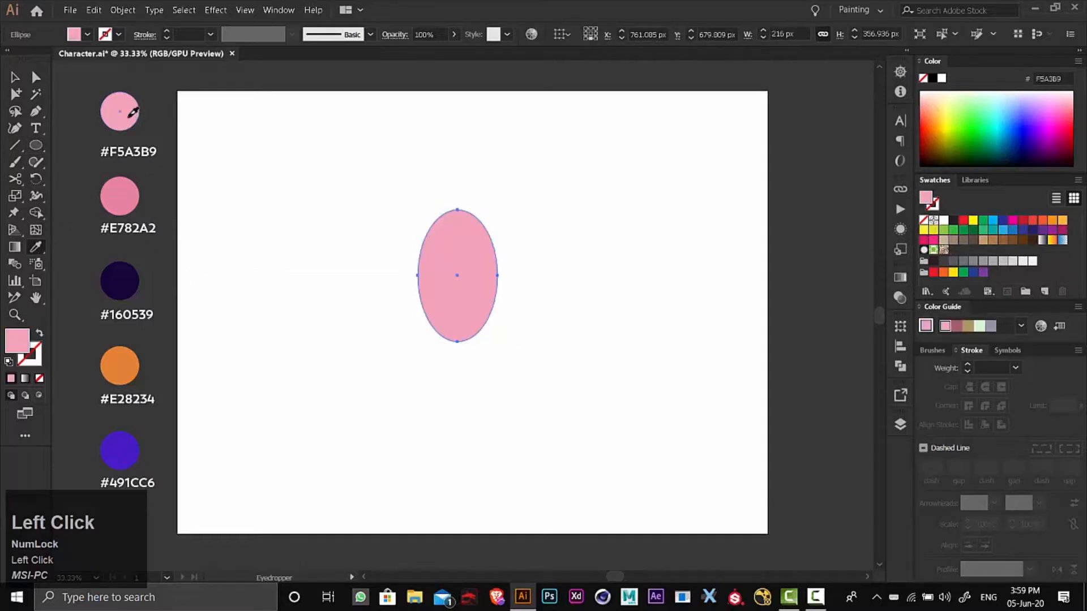
# Step: Shift the ellipse's top and side anchor points upward to form an egg-shaped face about 385 px high
pyautogui.click(13, 78)
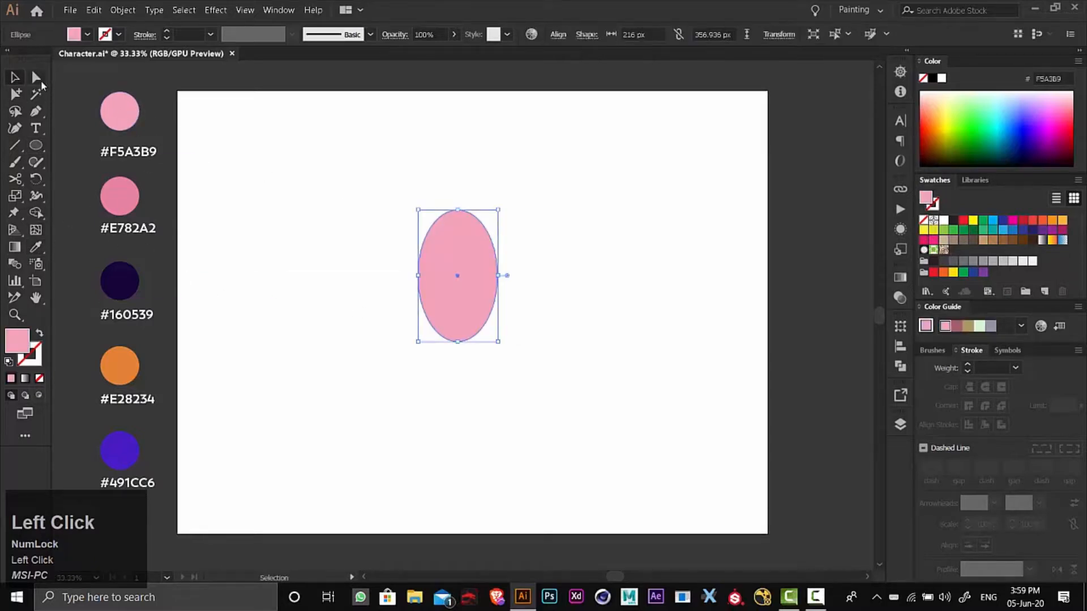
pyautogui.click(36, 78)
pyautogui.moveTo(460, 237); pyautogui.dragTo(520, 292)
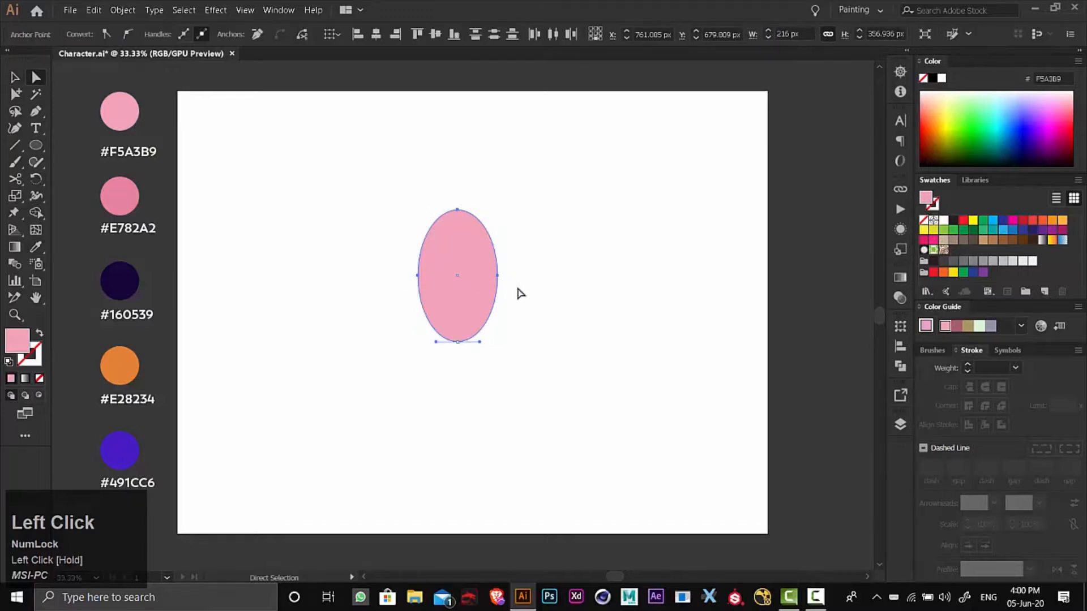
pyautogui.press('Up')
pyautogui.press('Up')
pyautogui.press('Up')
pyautogui.press('Up')
pyautogui.press('Up')
pyautogui.press('Up')
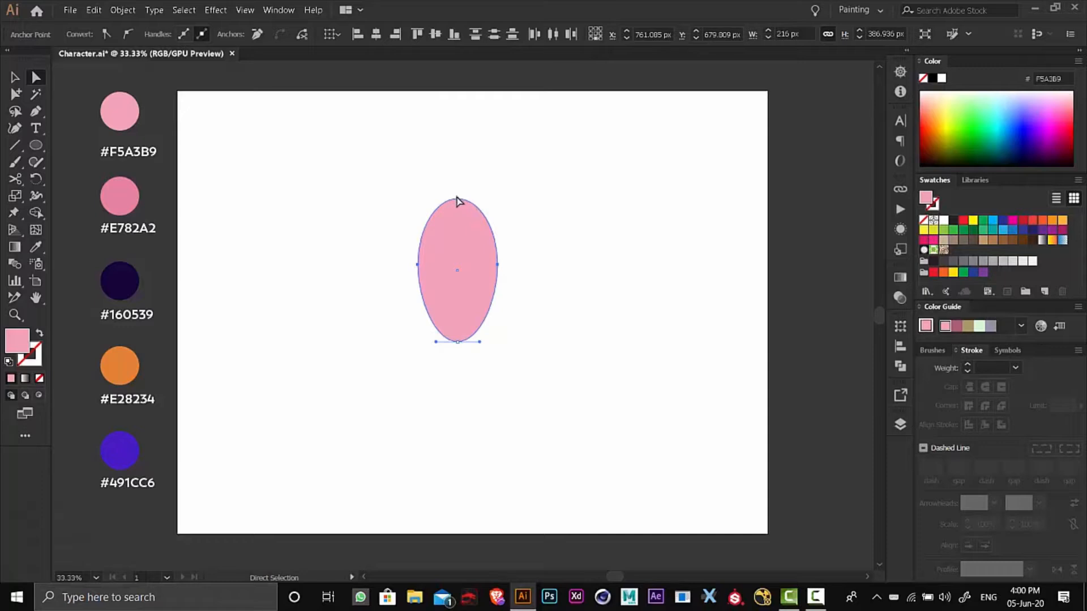
pyautogui.moveTo(457, 198); pyautogui.dragTo(459, 203)
pyautogui.press('v')
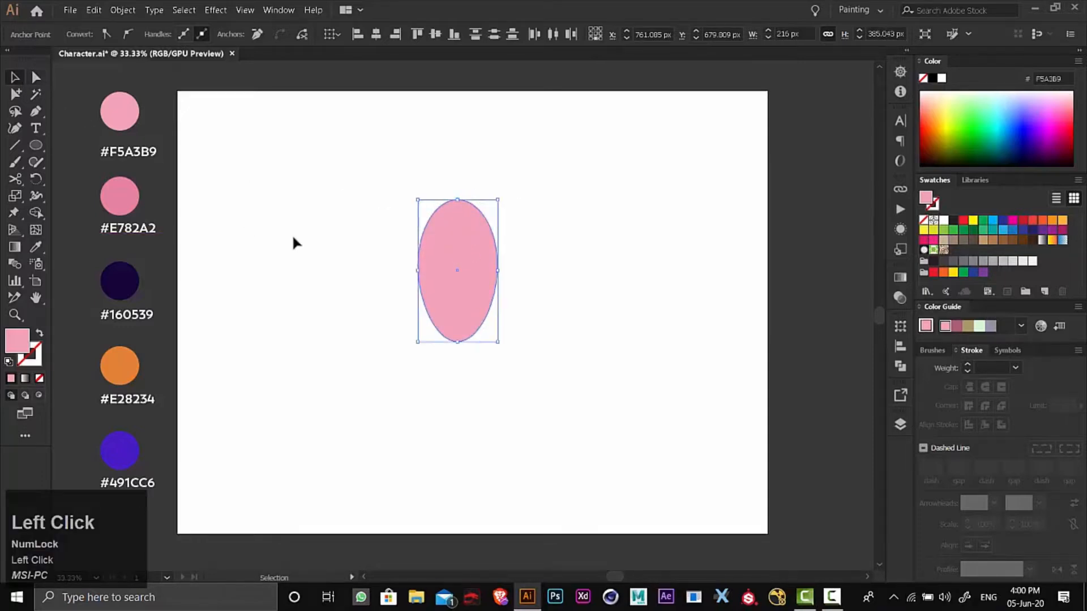
# Step: Widen the pink face shape to about 262 px and move it higher on the artboard
pyautogui.click(439, 341)
pyautogui.click(442, 334)
pyautogui.moveTo(501, 270); pyautogui.dragTo(477, 260)
pyautogui.click(562, 293)
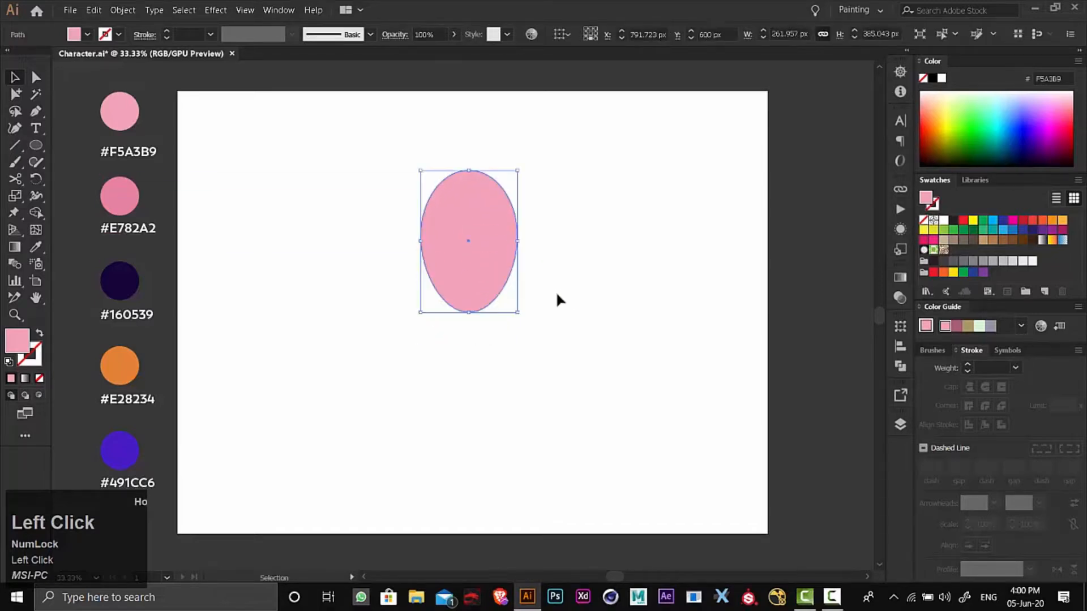
pyautogui.click(555, 294)
# Step: Draw a second vertical ellipse about 228 × 345 px beside the upper left of the face
pyautogui.click(455, 218)
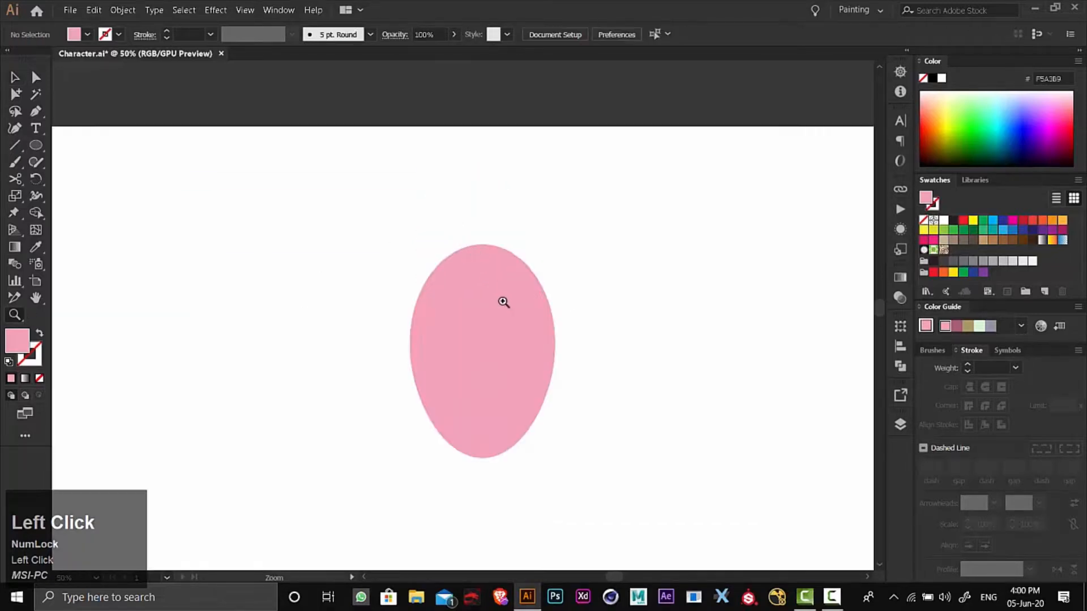
pyautogui.press('space')
pyautogui.moveTo(461, 345); pyautogui.dragTo(549, 311)
pyautogui.click(36, 146)
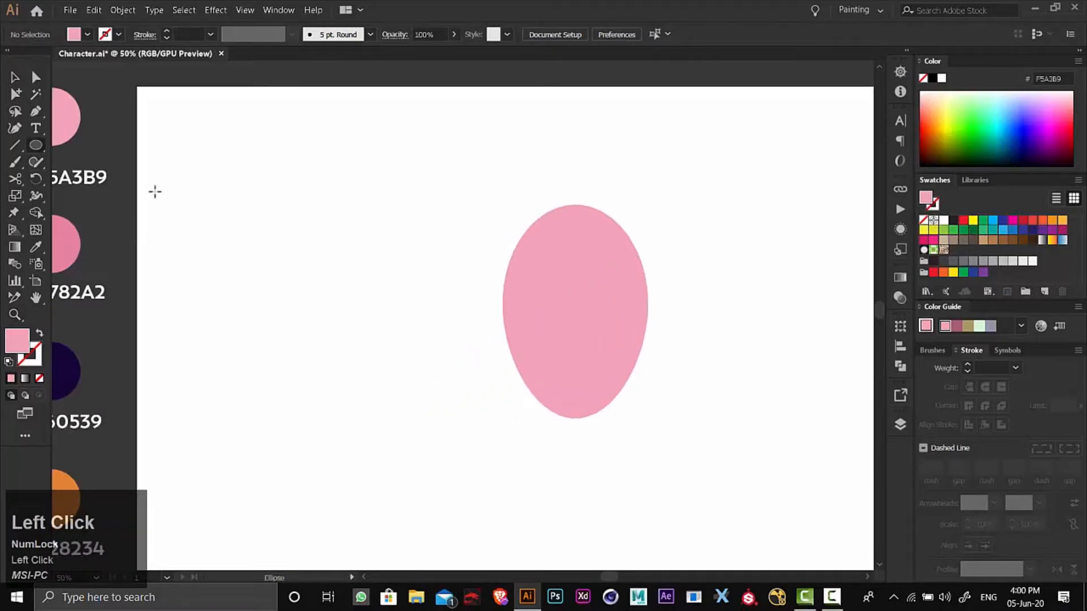
pyautogui.moveTo(357, 138); pyautogui.dragTo(482, 329)
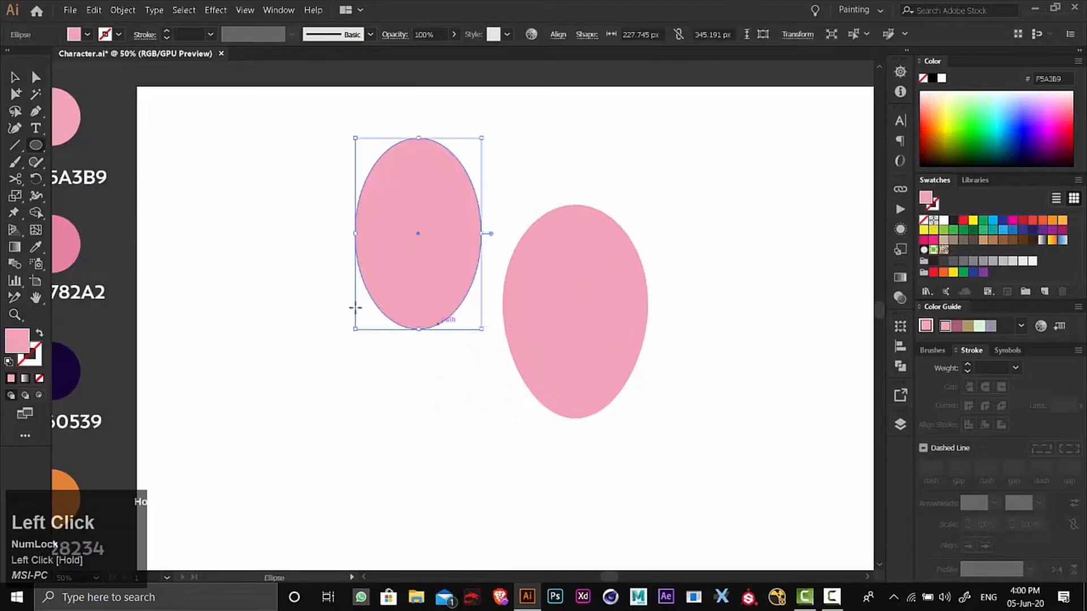
# Step: Fill the new ellipse with the palette's dark navy #160539
pyautogui.click(37, 249)
pyautogui.press('space')
pyautogui.moveTo(146, 325); pyautogui.dragTo(264, 316)
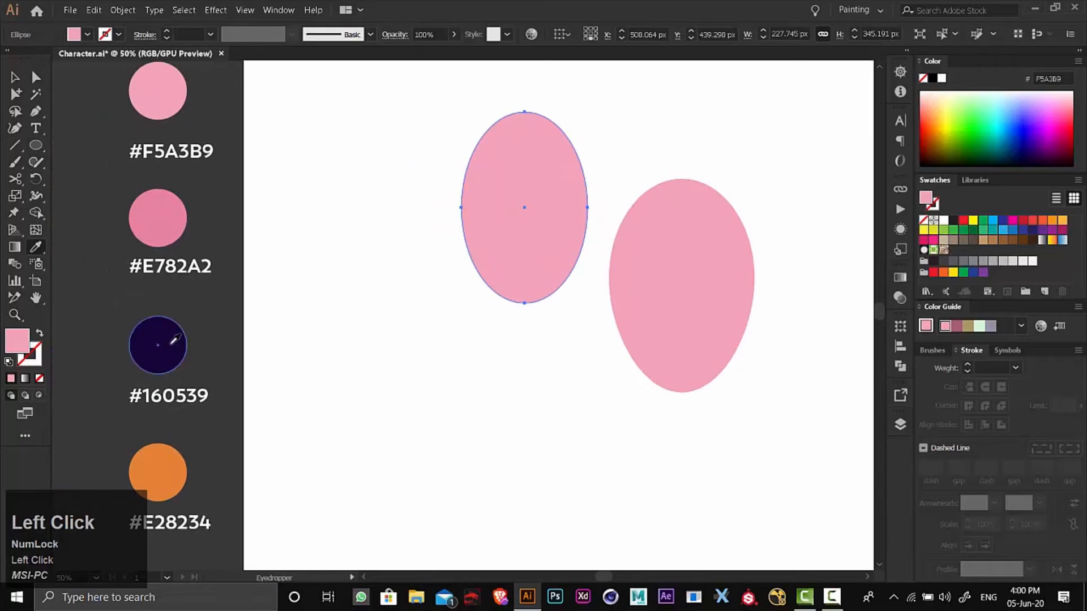
pyautogui.click(175, 340)
pyautogui.press('space')
pyautogui.moveTo(517, 253); pyautogui.dragTo(389, 354)
# Step: Tilt the navy ellipse over the face's upper left and place two rotated copies over the top and right of the head
pyautogui.click(15, 77)
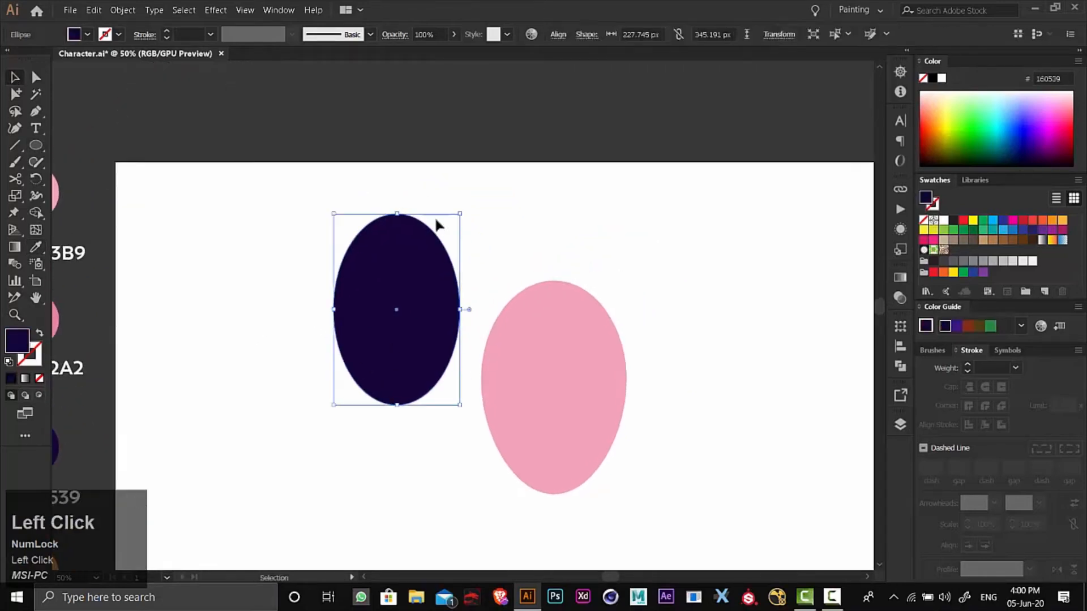
pyautogui.moveTo(463, 208); pyautogui.dragTo(533, 264)
pyautogui.moveTo(437, 300); pyautogui.dragTo(631, 352)
pyautogui.moveTo(617, 299); pyautogui.dragTo(759, 326)
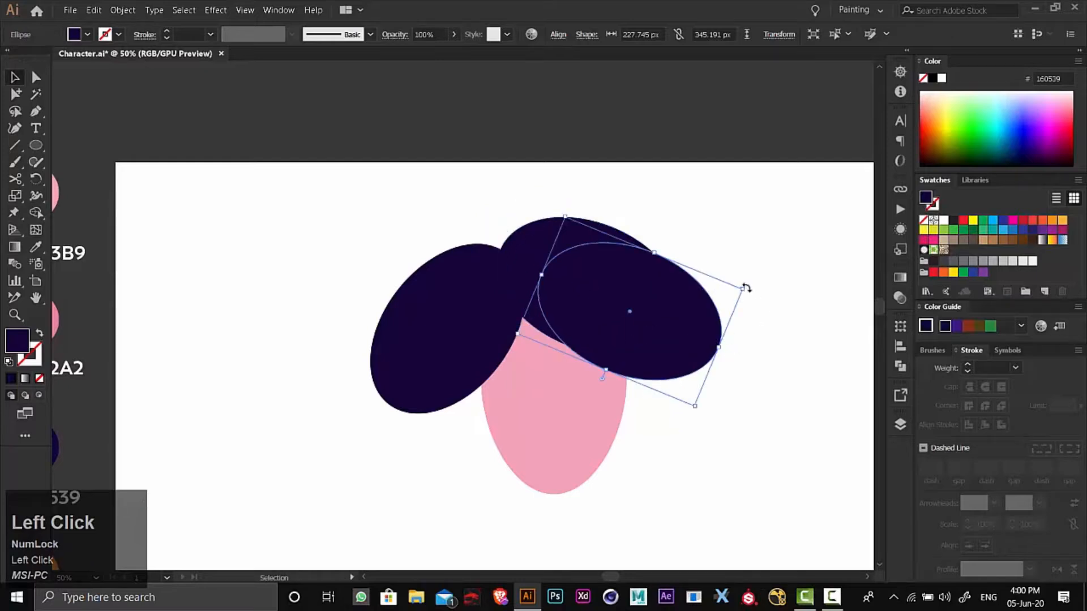
# Step: Rotate and shrink the right navy ellipse to about 159 × 241 px, and adjust both side ellipses to frame the face
pyautogui.moveTo(743, 289); pyautogui.dragTo(739, 372)
pyautogui.moveTo(669, 362)
pyautogui.mouseDown()
pyautogui.moveTo(671, 349)
pyautogui.moveTo(675, 377)
pyautogui.mouseUp()
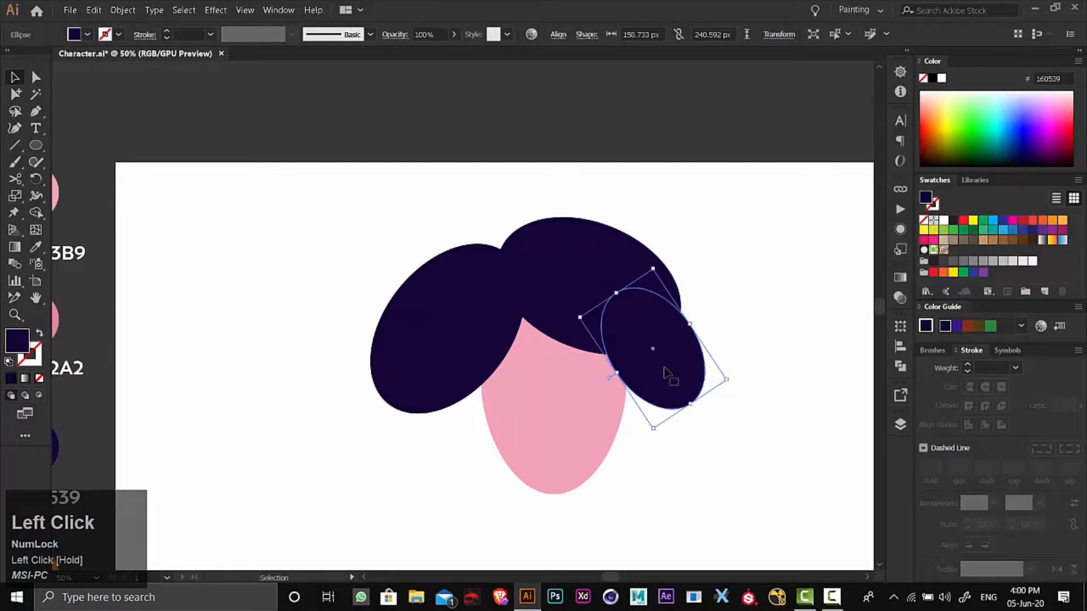
pyautogui.moveTo(496, 338); pyautogui.dragTo(496, 325)
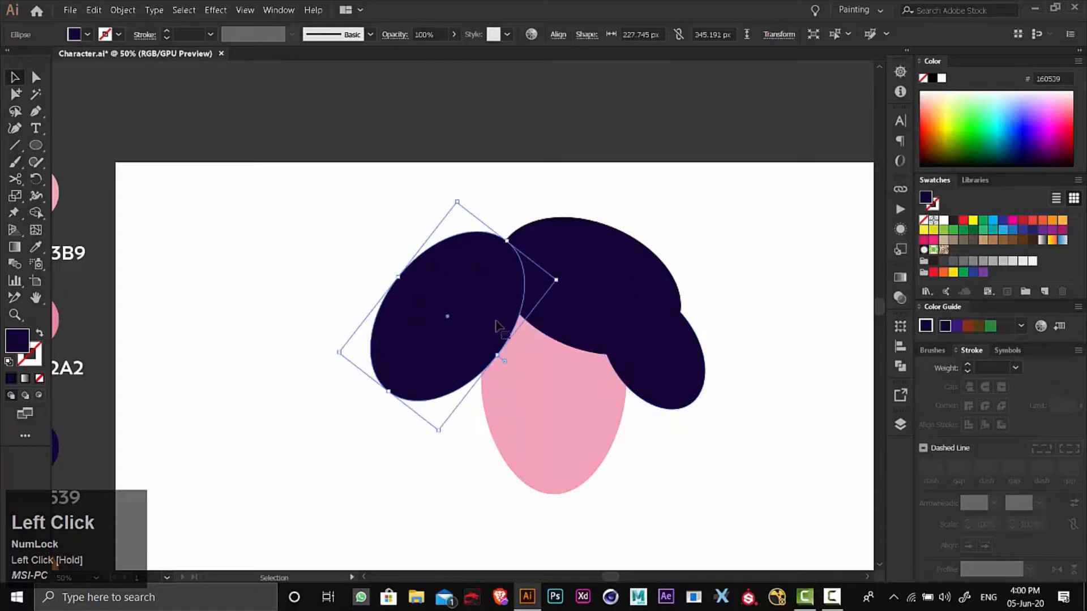
pyautogui.moveTo(650, 352)
pyautogui.mouseDown()
pyautogui.moveTo(676, 334)
pyautogui.moveTo(653, 342)
pyautogui.mouseUp()
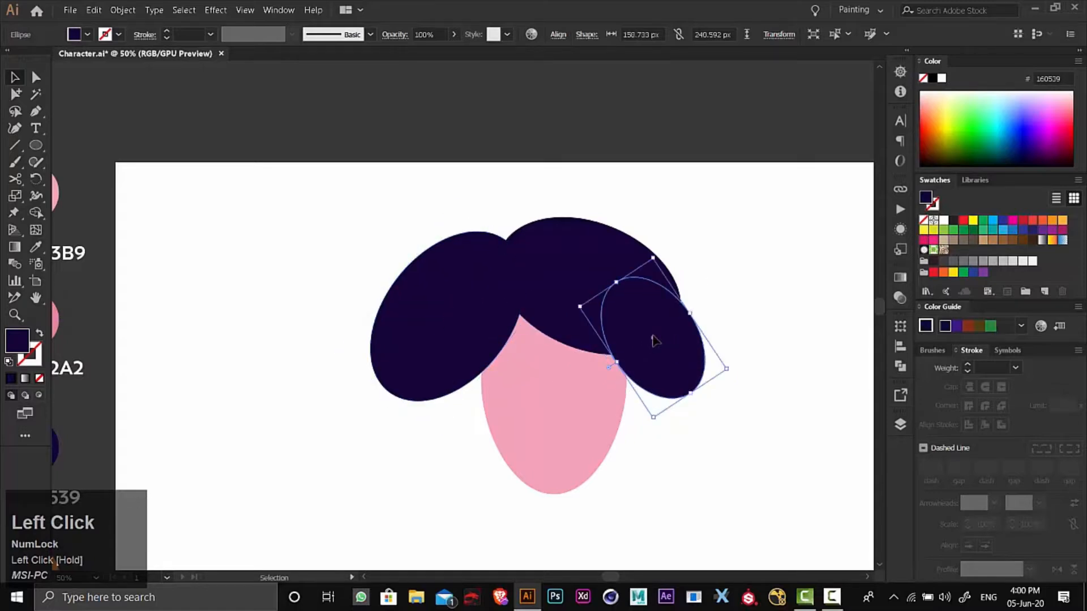
pyautogui.click(773, 325)
# Step: Remove the parts of the navy ellipses outside the face outline with the Shape Builder tool
pyautogui.moveTo(734, 236); pyautogui.dragTo(434, 407)
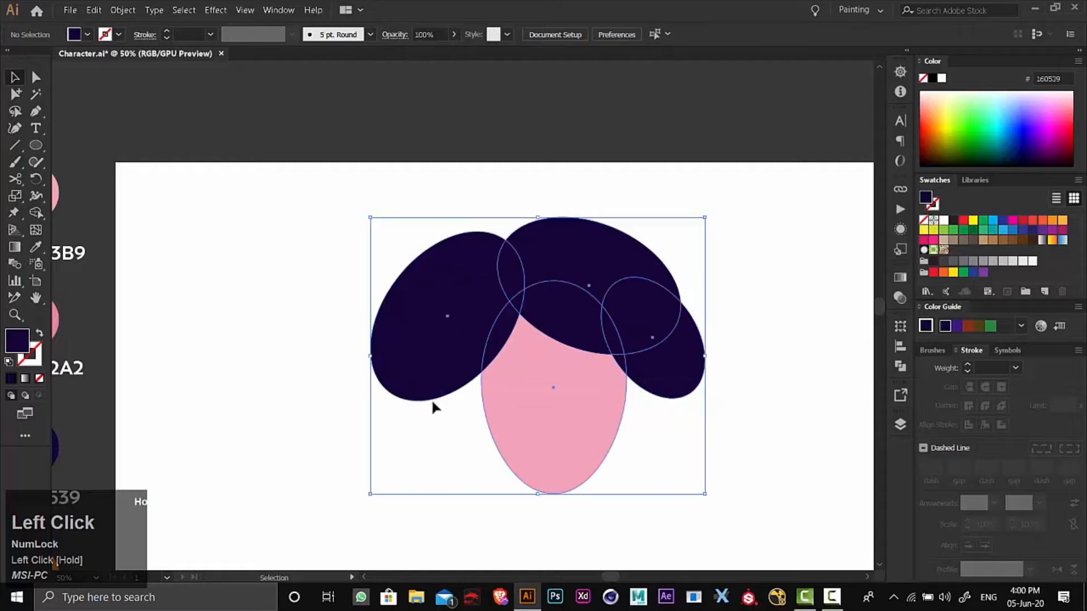
pyautogui.click(37, 213)
pyautogui.moveTo(450, 300)
pyautogui.mouseDown()
pyautogui.moveTo(566, 257)
pyautogui.moveTo(651, 313)
pyautogui.moveTo(601, 369)
pyautogui.mouseUp()
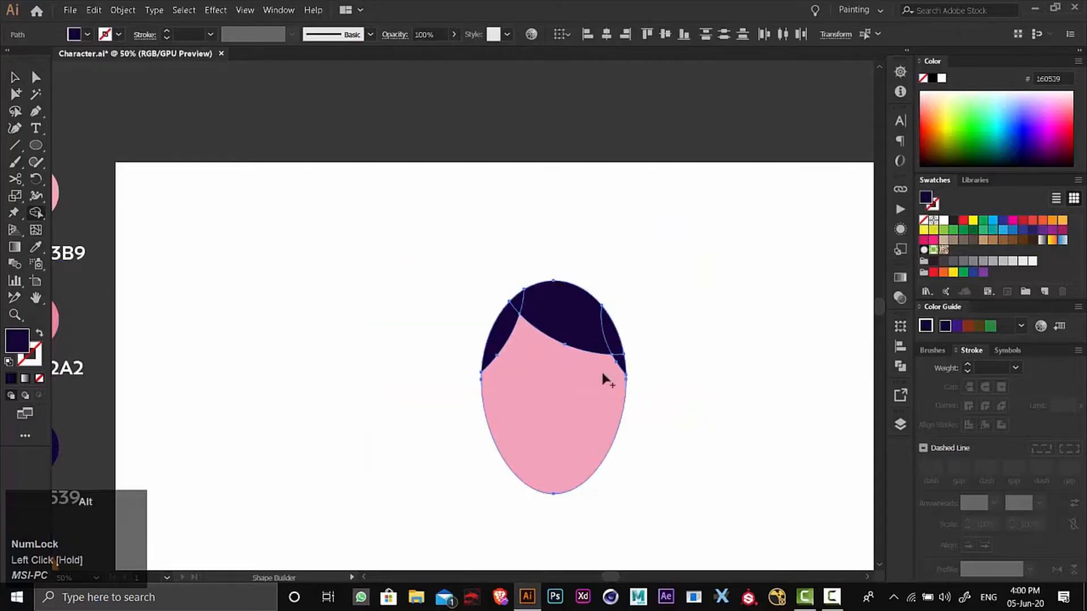
pyautogui.click(16, 81)
pyautogui.click(433, 366)
# Step: Draw a navy rectangle about 262 px wide and 236 px high with the Pen tool, rising from the hair's lower ends above the head
pyautogui.moveTo(516, 385); pyautogui.dragTo(483, 344)
pyautogui.click(15, 315)
pyautogui.click(522, 311)
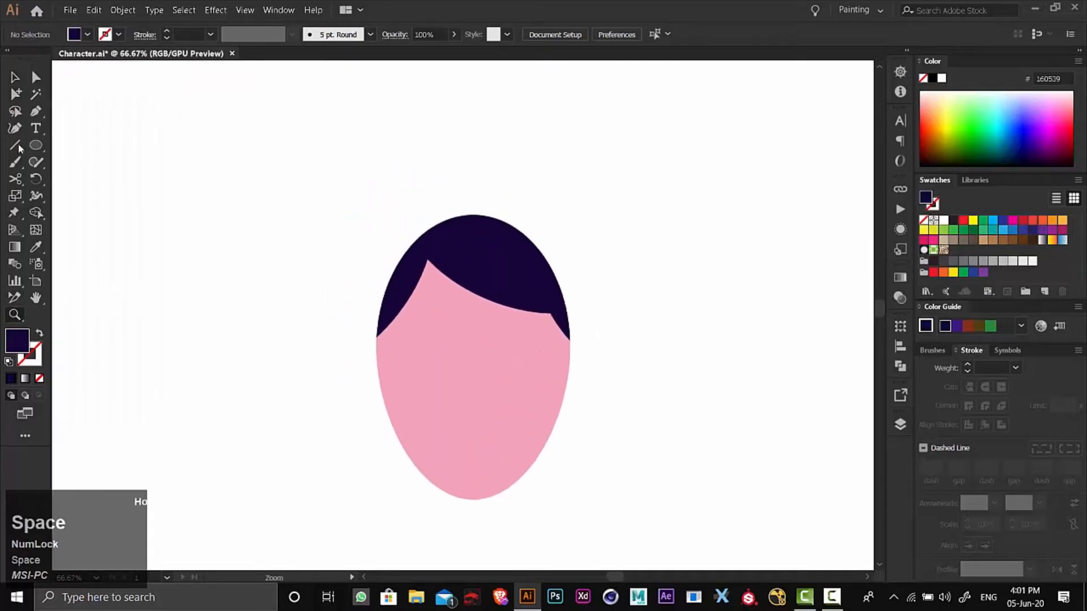
pyautogui.click(37, 112)
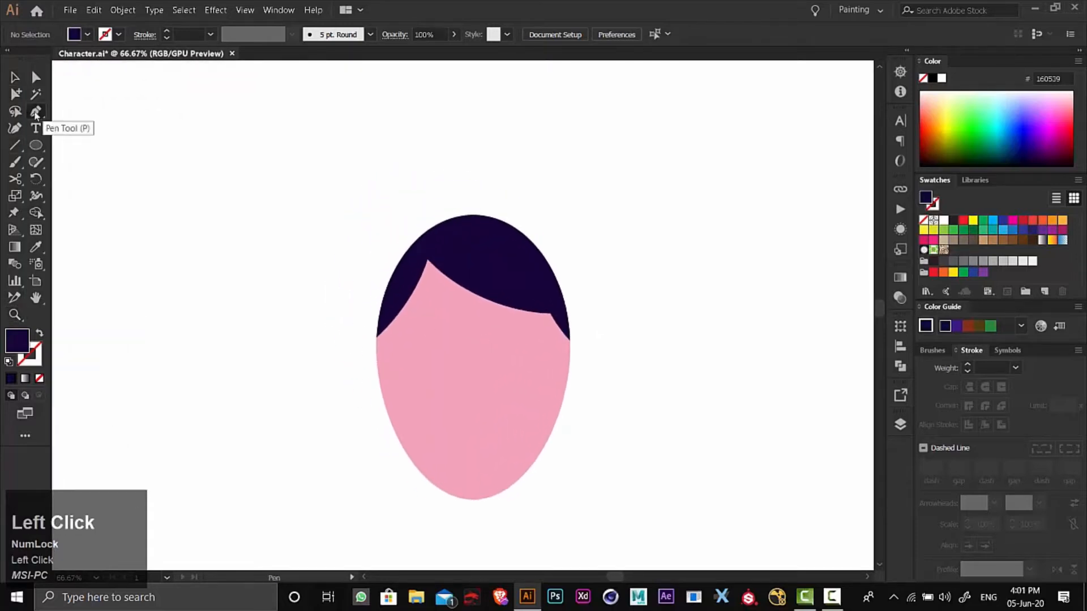
pyautogui.click(375, 335)
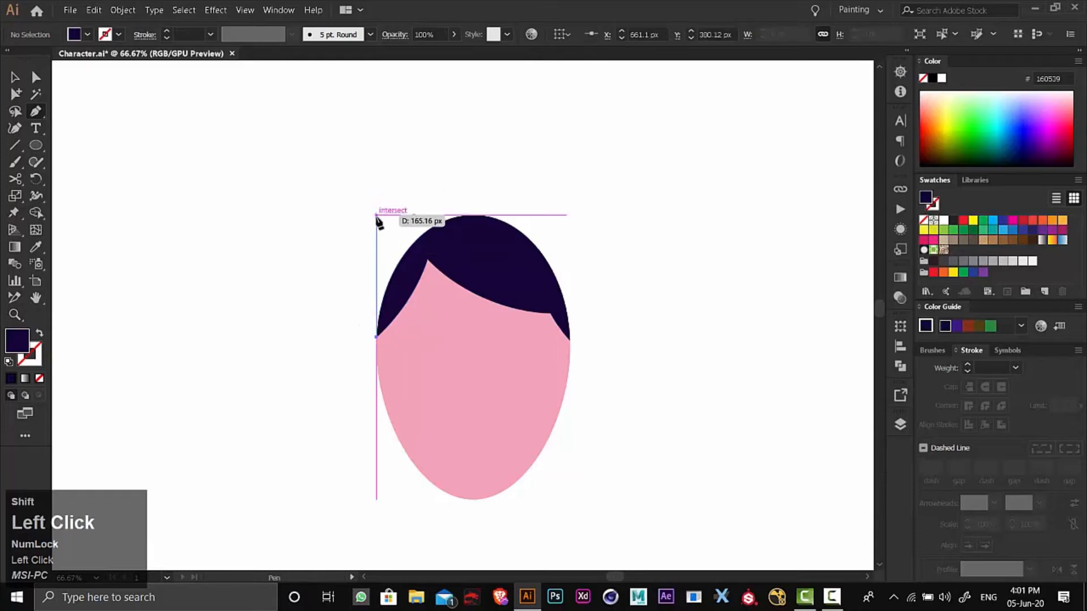
pyautogui.keyDown('shift'); pyautogui.click(376, 164); pyautogui.keyUp('shift')
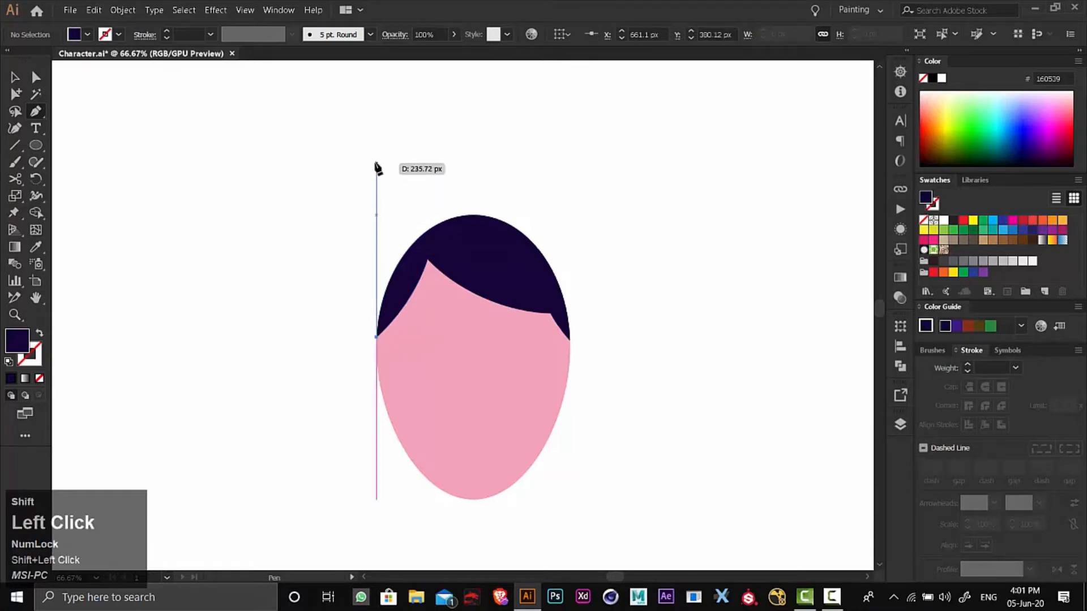
pyautogui.keyDown('shift'); pyautogui.click(570, 166); pyautogui.keyUp('shift')
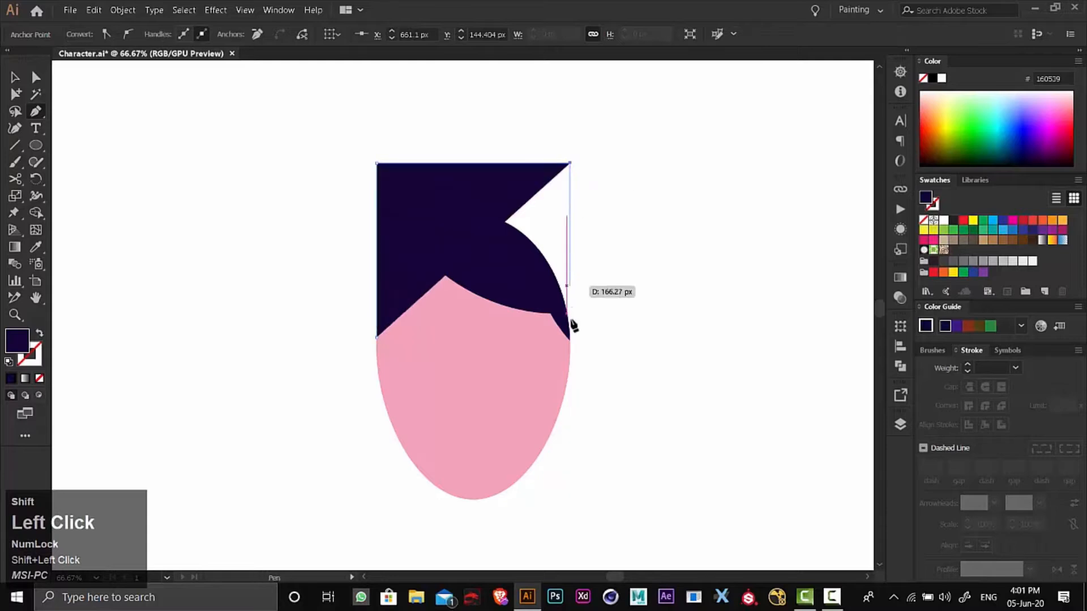
pyautogui.keyDown('shift'); pyautogui.click(571, 340); pyautogui.keyUp('shift')
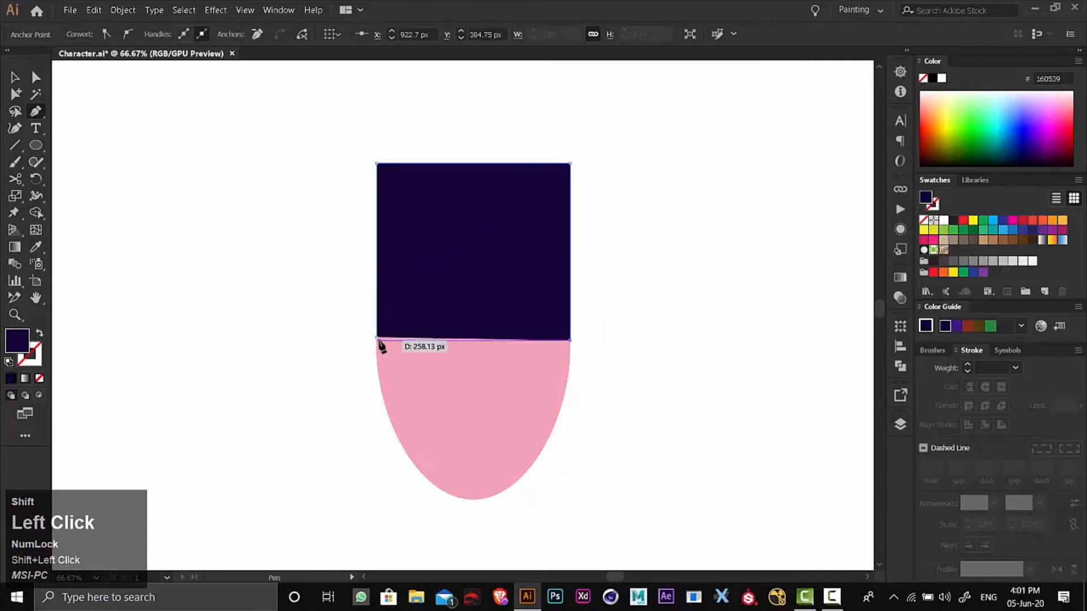
# Step: Send the navy rectangle to the back, behind the face and fringe
pyautogui.click(15, 77)
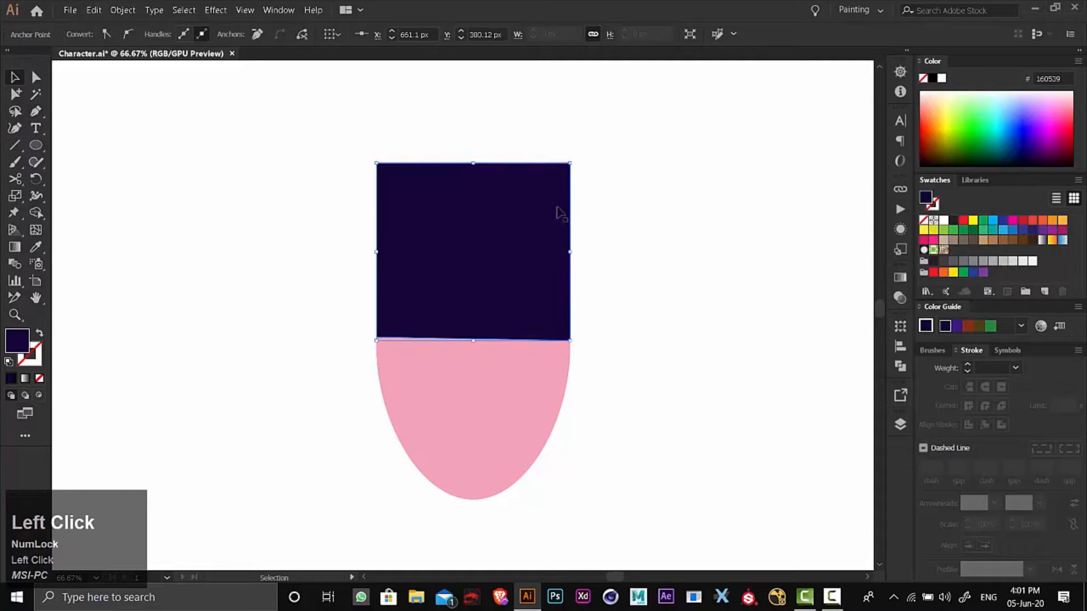
pyautogui.rightClick(527, 227)
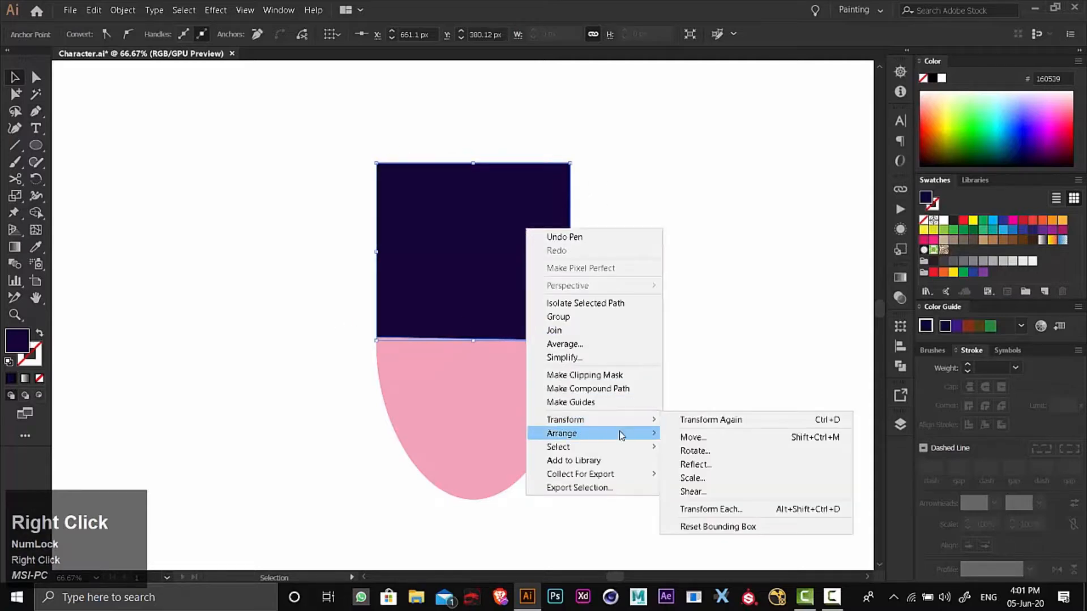
pyautogui.moveTo(619, 433)
pyautogui.click(708, 477)
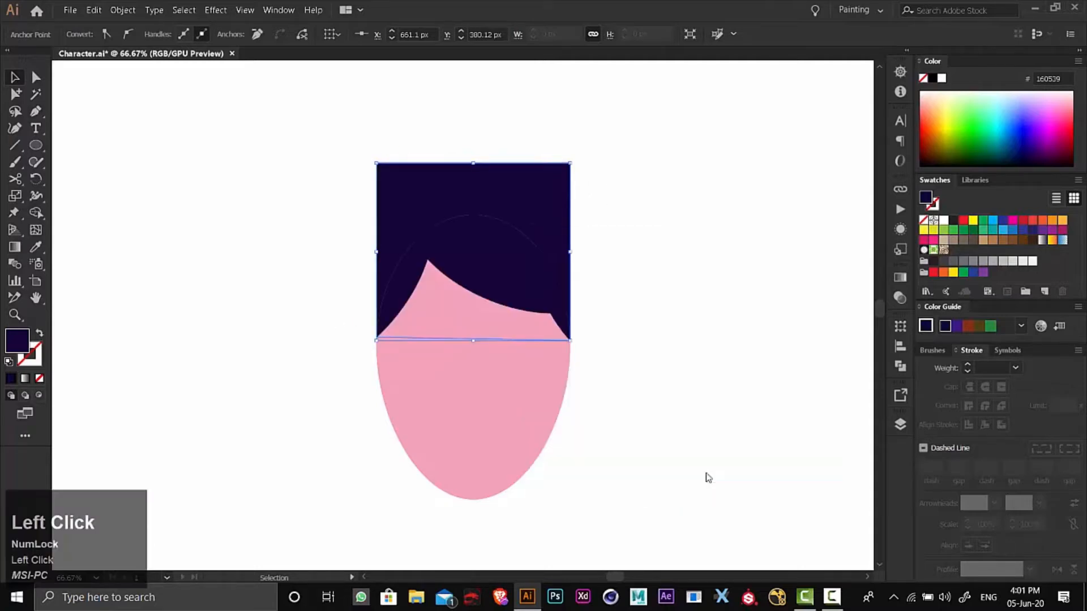
# Step: Round the navy rectangle's two top corners fully so the back hair forms a dome
pyautogui.click(36, 77)
pyautogui.click(128, 151)
pyautogui.click(401, 187)
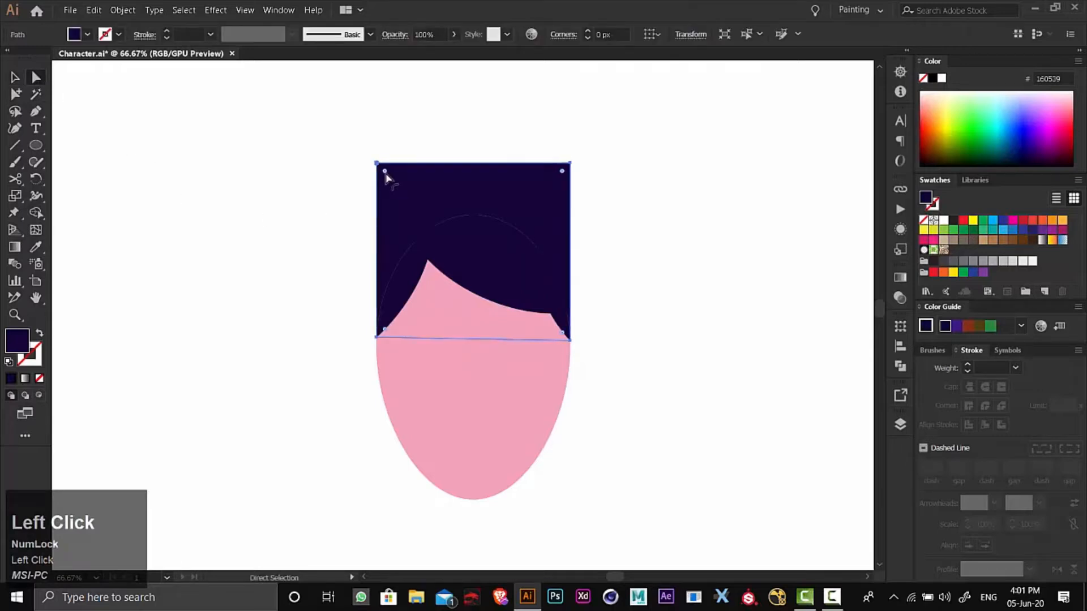
pyautogui.keyDown('shift'); pyautogui.click(563, 172); pyautogui.keyUp('shift')
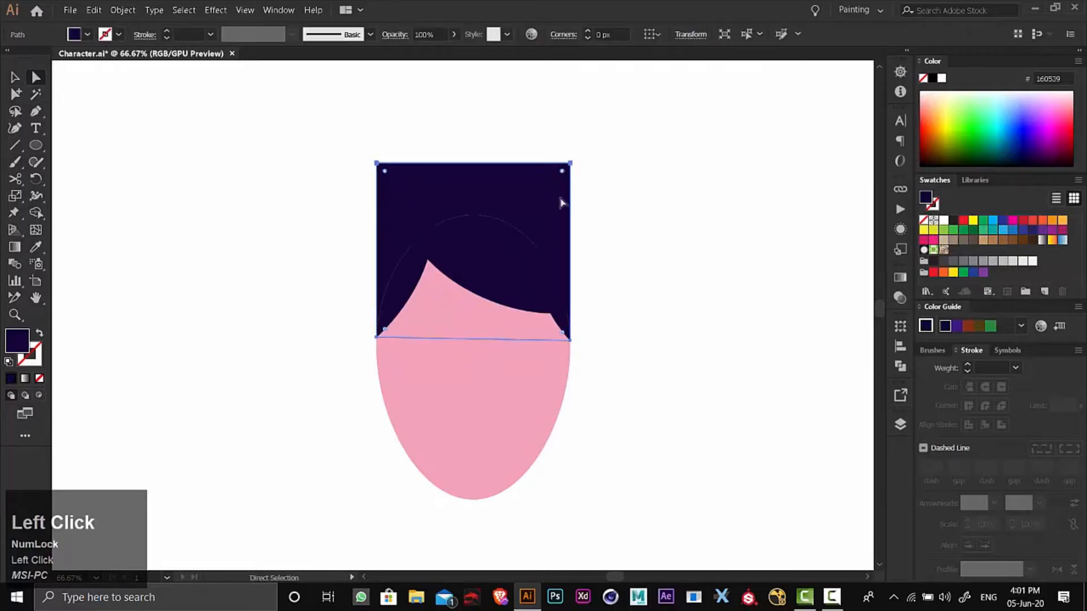
pyautogui.moveTo(561, 203); pyautogui.dragTo(558, 362)
pyautogui.click(682, 337)
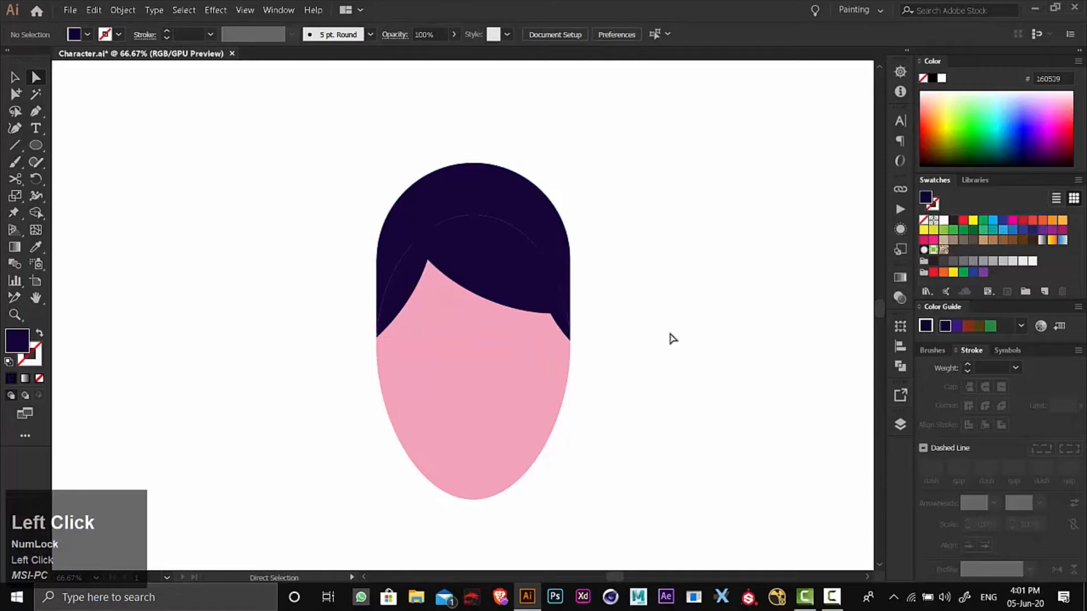
# Step: Draw a closed navy band with the Pen tool over the curved seam between the fringe and the back hair
pyautogui.click(15, 315)
pyautogui.click(510, 265)
pyautogui.click(453, 335)
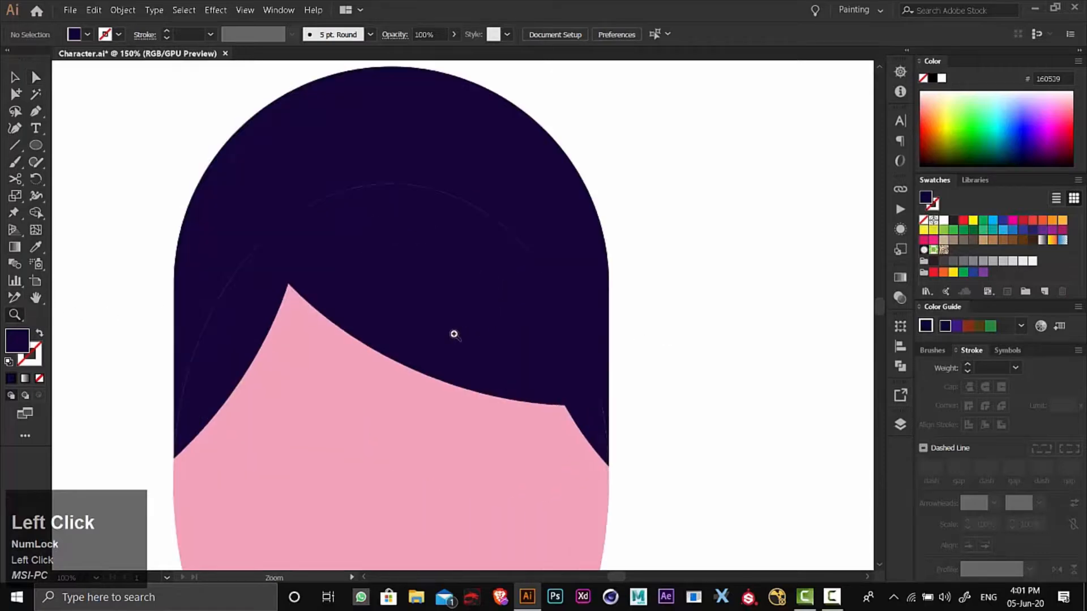
pyautogui.click(16, 78)
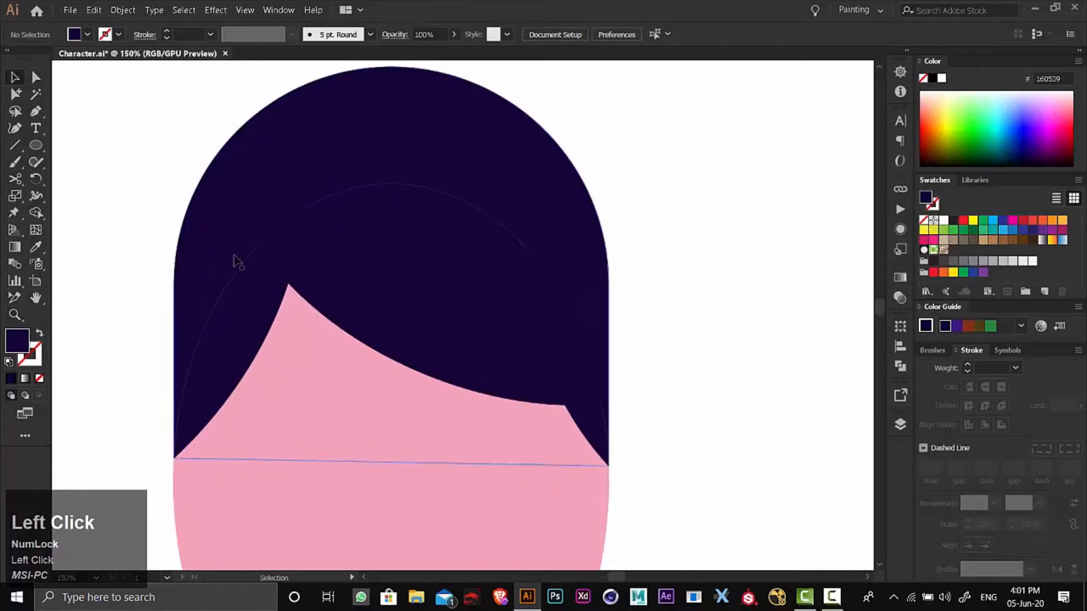
pyautogui.press('p')
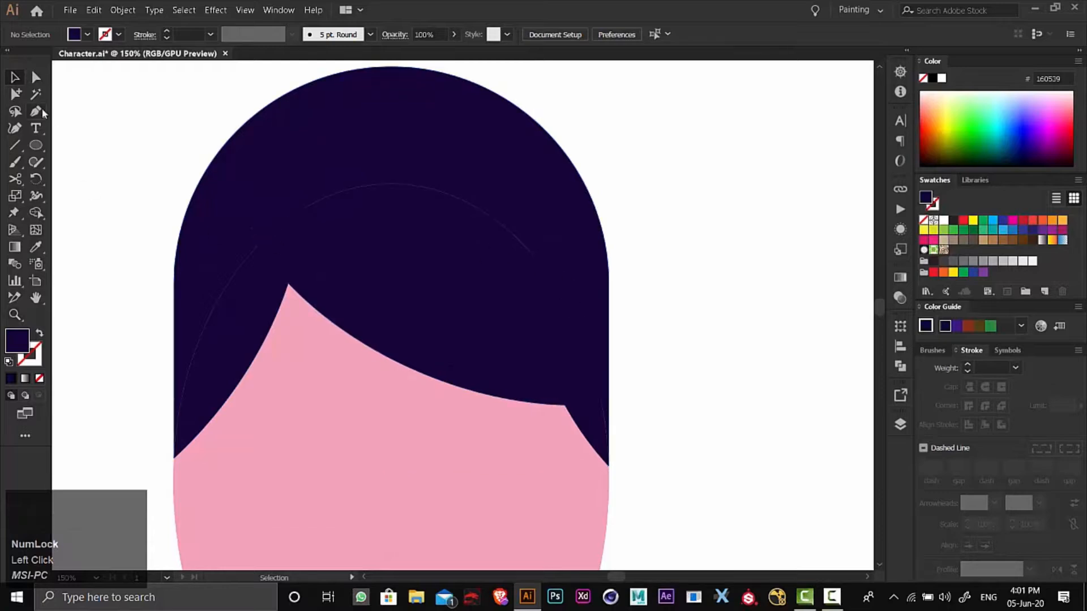
pyautogui.click(177, 447)
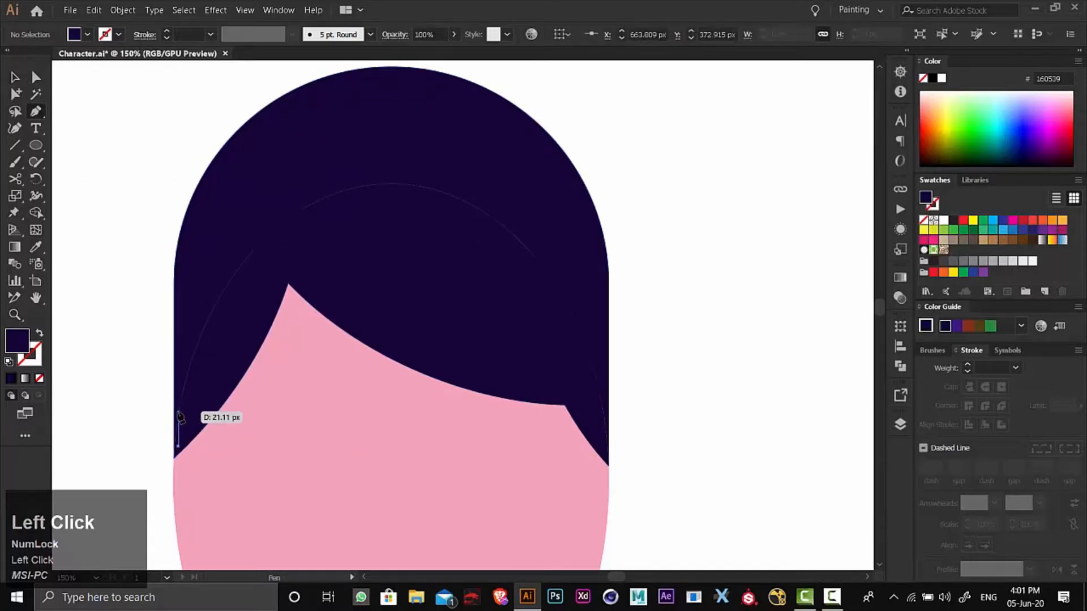
pyautogui.moveTo(253, 194); pyautogui.dragTo(290, 186)
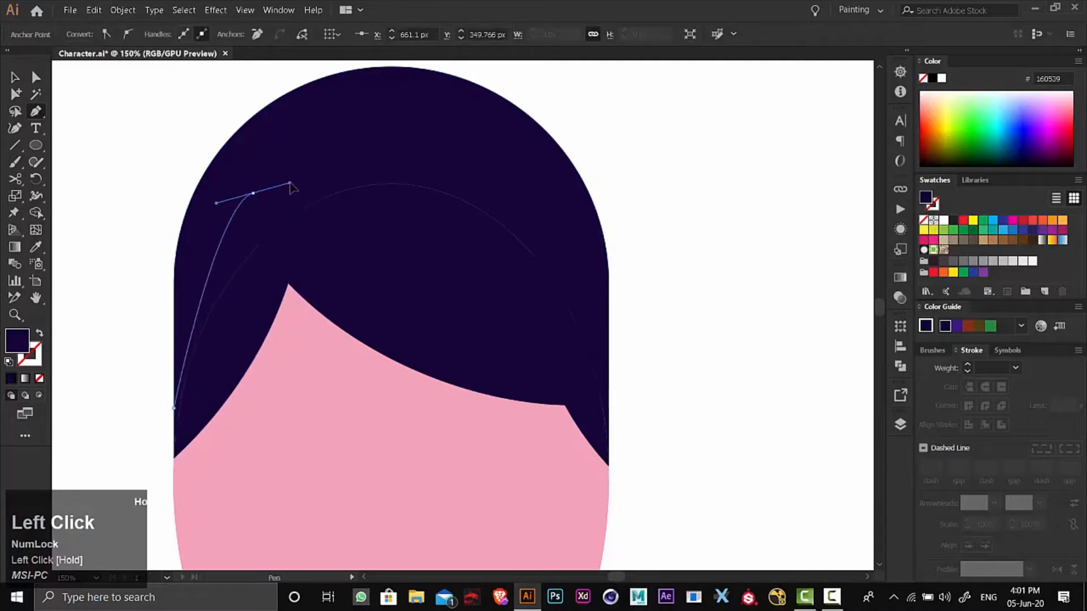
pyautogui.moveTo(526, 187); pyautogui.dragTo(549, 234)
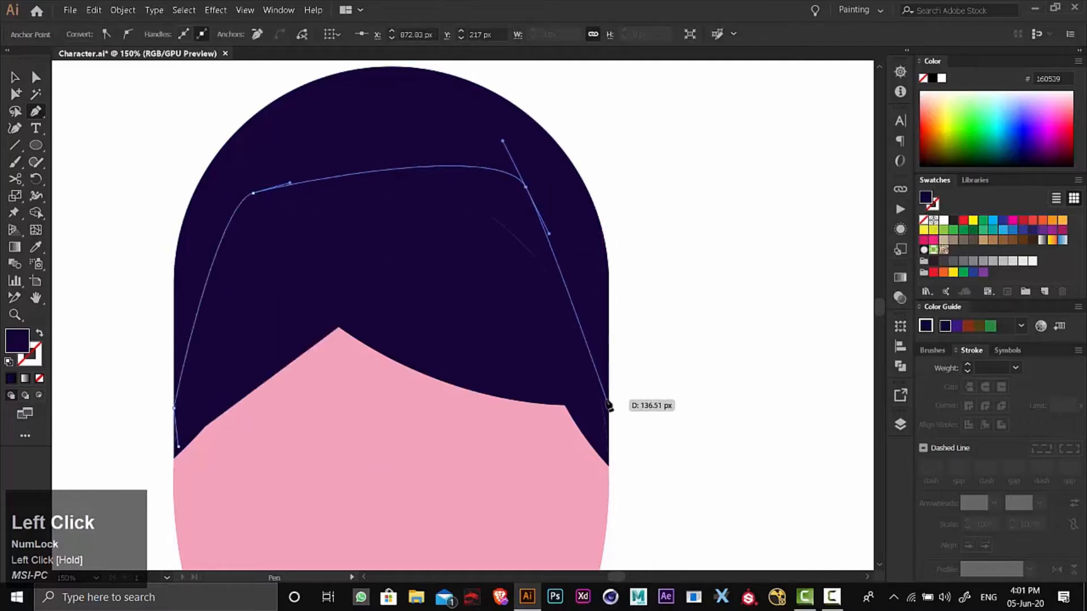
pyautogui.moveTo(608, 405); pyautogui.dragTo(606, 428)
pyautogui.click(607, 450)
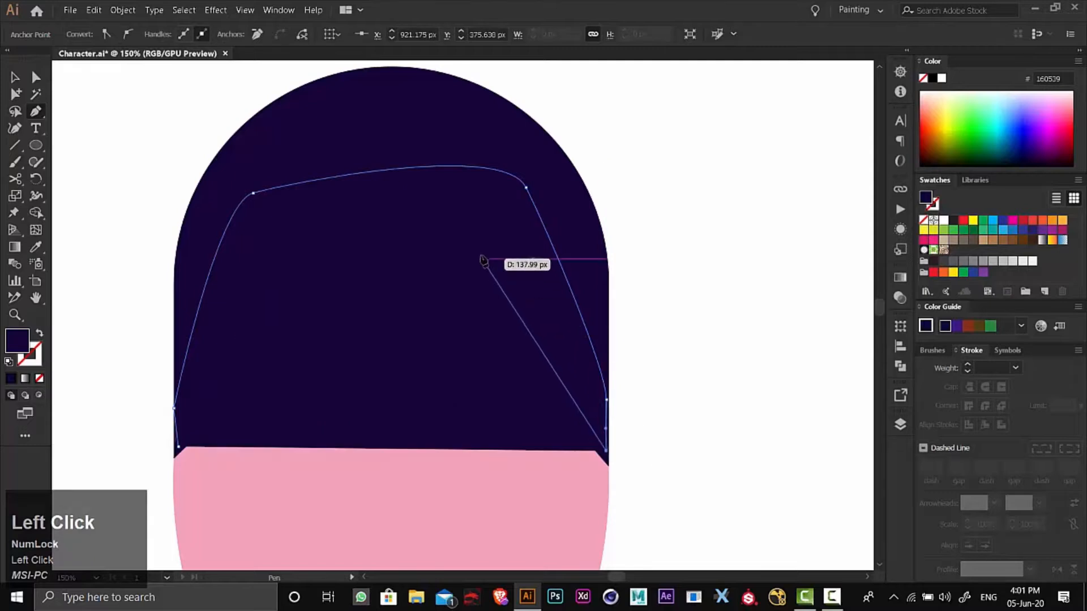
pyautogui.moveTo(480, 214); pyautogui.dragTo(444, 201)
pyautogui.moveTo(338, 192); pyautogui.dragTo(284, 213)
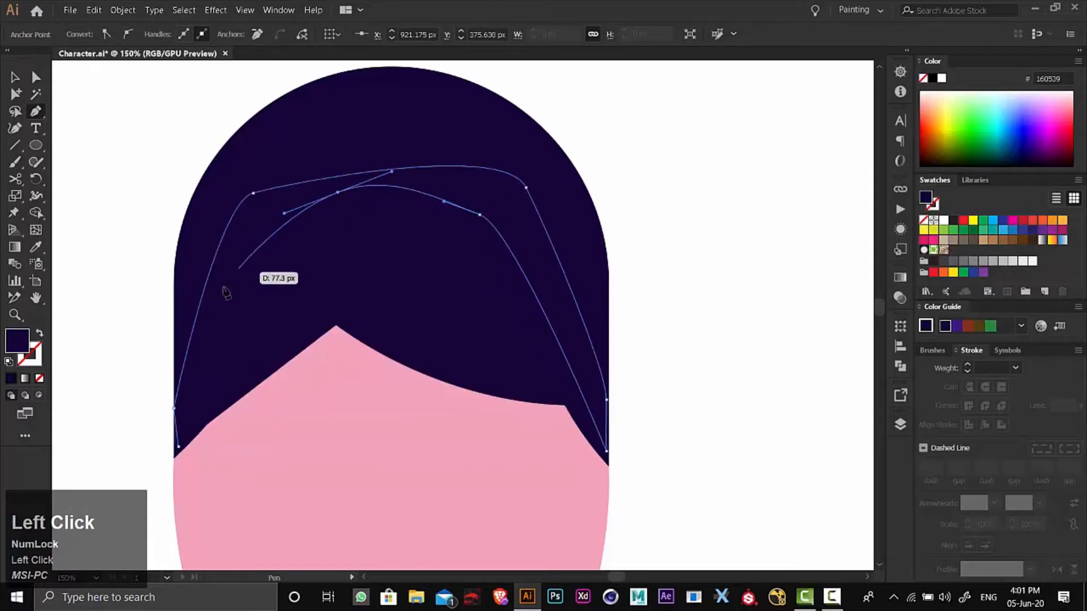
pyautogui.moveTo(215, 303); pyautogui.dragTo(204, 371)
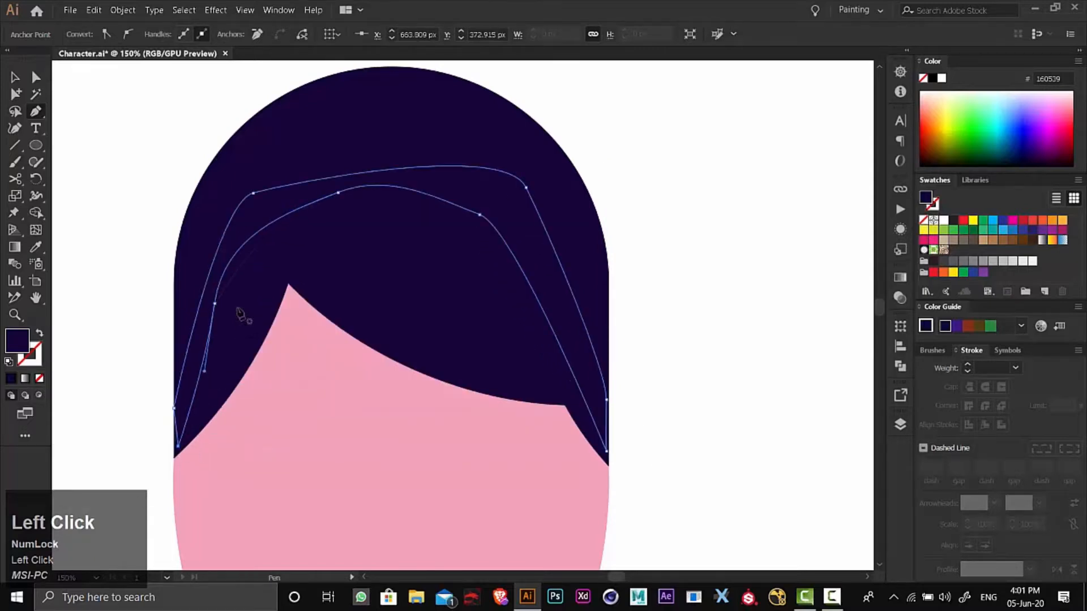
# Step: Move the band's lower-left inner anchor inward to cover the seam above the left side hair
pyautogui.click(37, 78)
pyautogui.moveTo(215, 304); pyautogui.dragTo(268, 297)
pyautogui.click(247, 372)
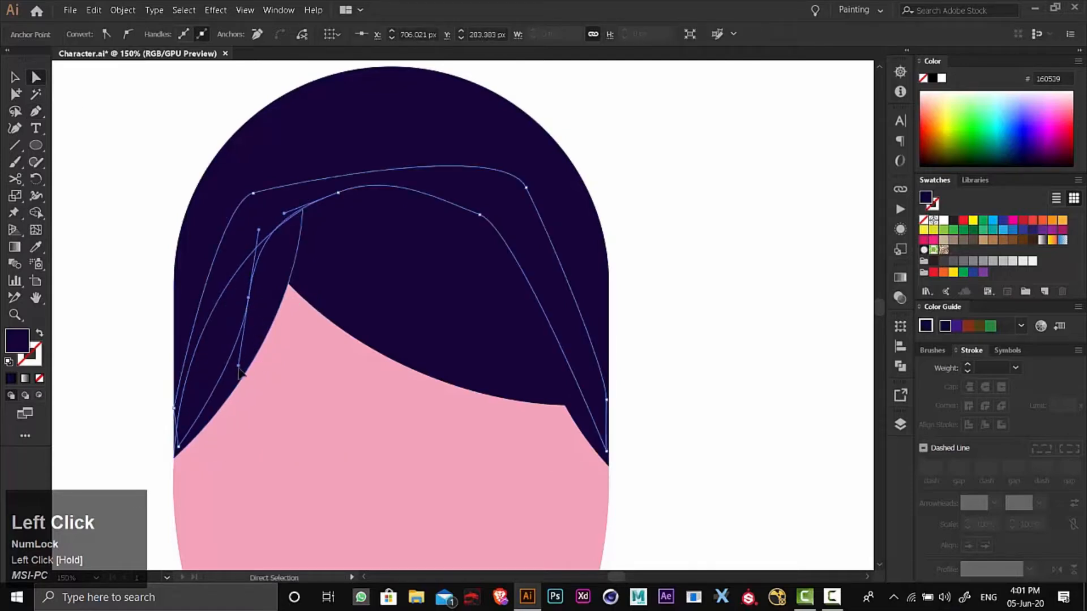
pyautogui.moveTo(239, 368); pyautogui.dragTo(230, 369)
pyautogui.hotkey('ctrl', 'z')
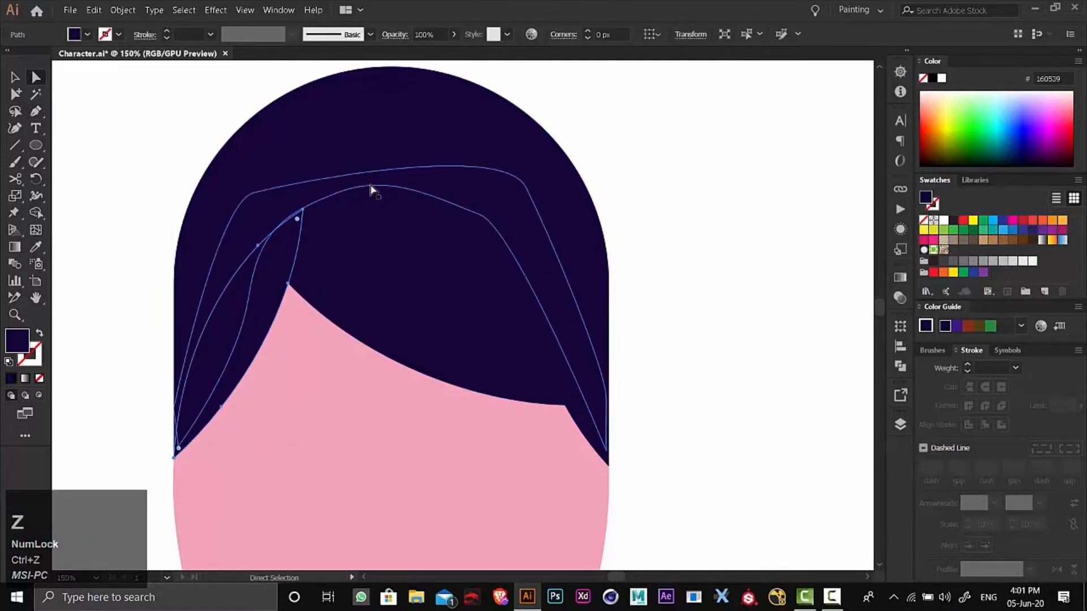
pyautogui.click(371, 188)
pyautogui.click(85, 240)
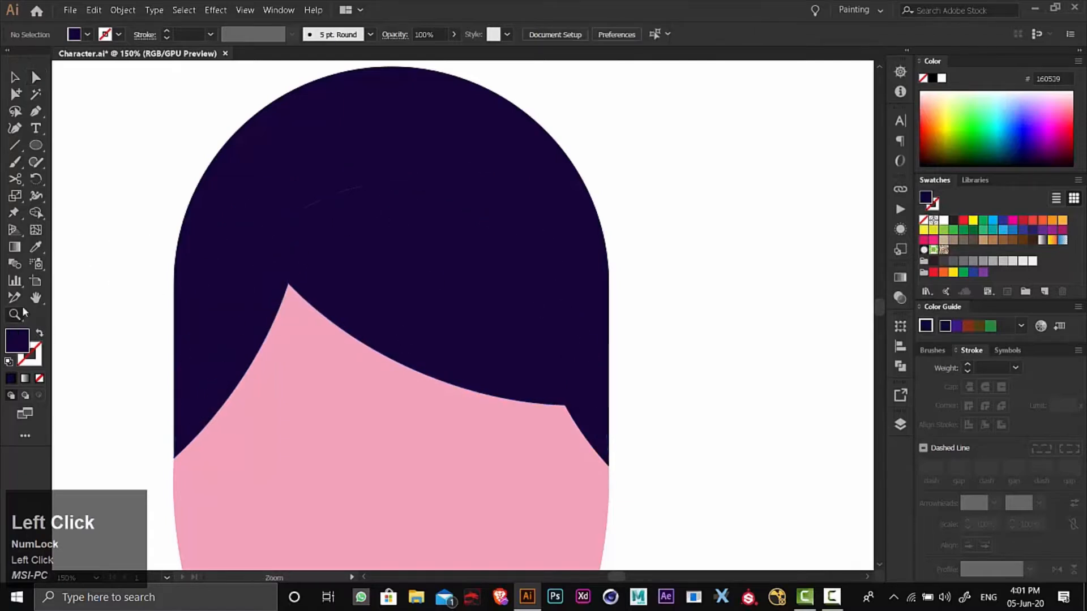
# Step: Pull the band's upper inner anchor down to cover the remaining seam at the top of the fringe
pyautogui.click(35, 77)
pyautogui.click(331, 182)
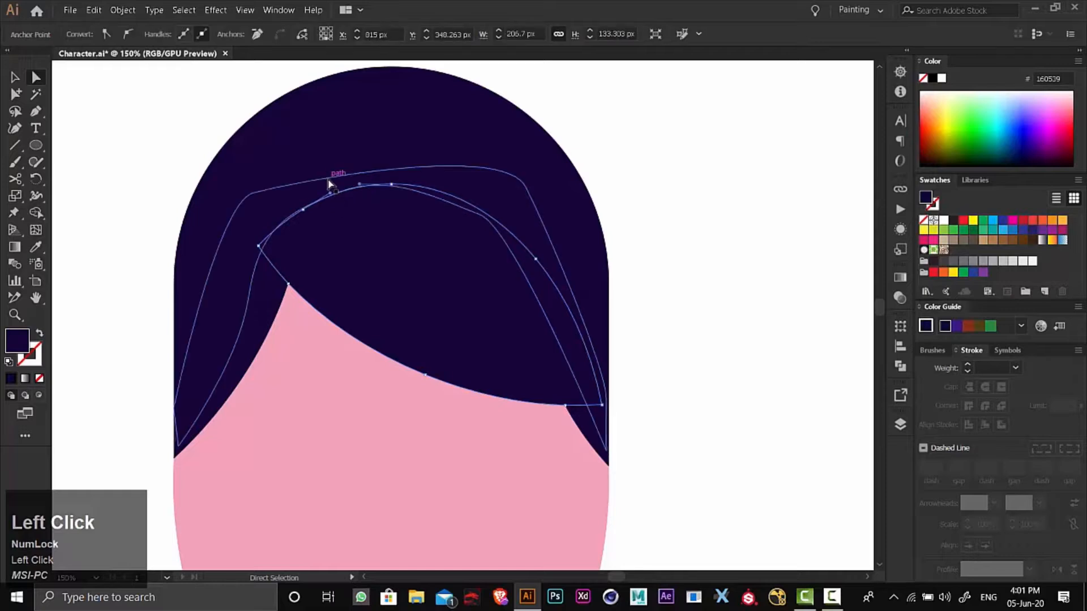
pyautogui.click(338, 193)
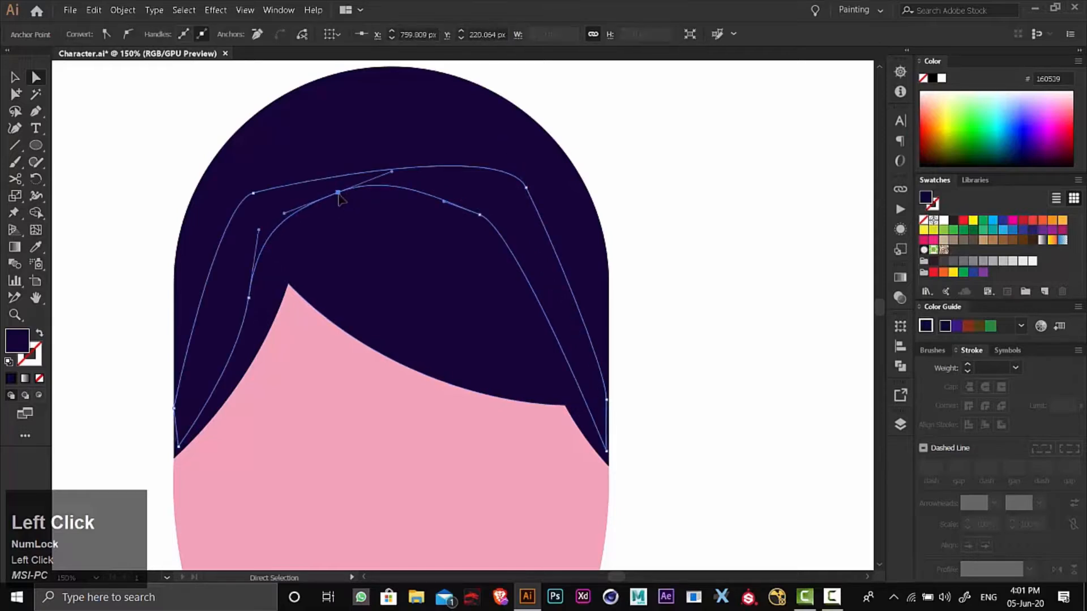
pyautogui.moveTo(337, 193)
pyautogui.mouseDown()
pyautogui.moveTo(362, 198)
pyautogui.moveTo(340, 218)
pyautogui.moveTo(345, 209)
pyautogui.mouseUp()
pyautogui.click(162, 126)
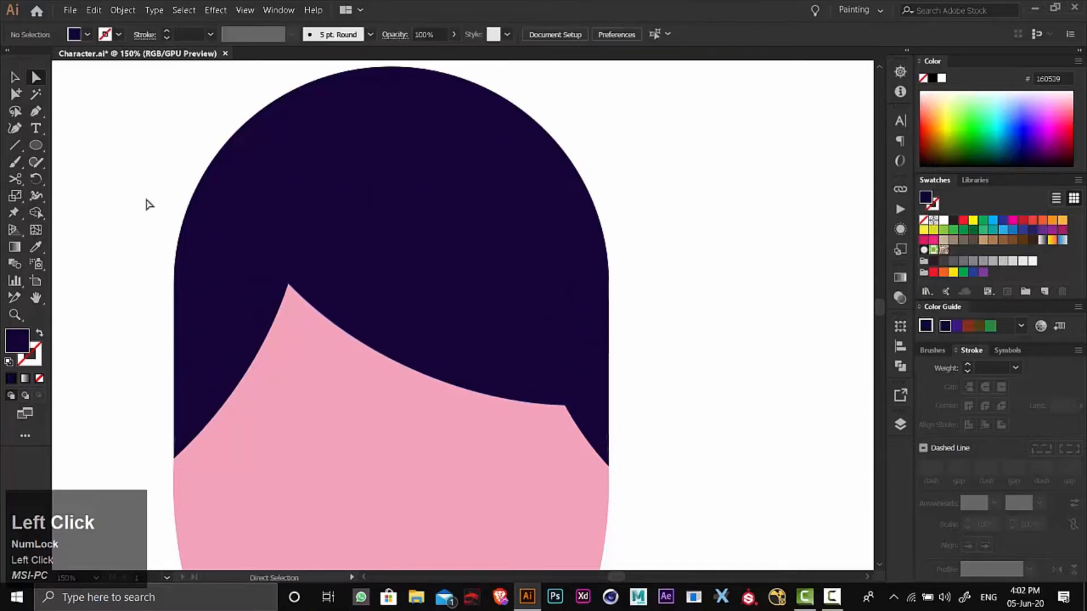
# Step: Rotate the large fringe shape slightly counter-clockwise and move it up a little on the forehead
pyautogui.keyDown('alt'); pyautogui.click(423, 358); pyautogui.keyUp('alt')
pyautogui.keyDown('alt'); pyautogui.click(474, 333); pyautogui.keyUp('alt')
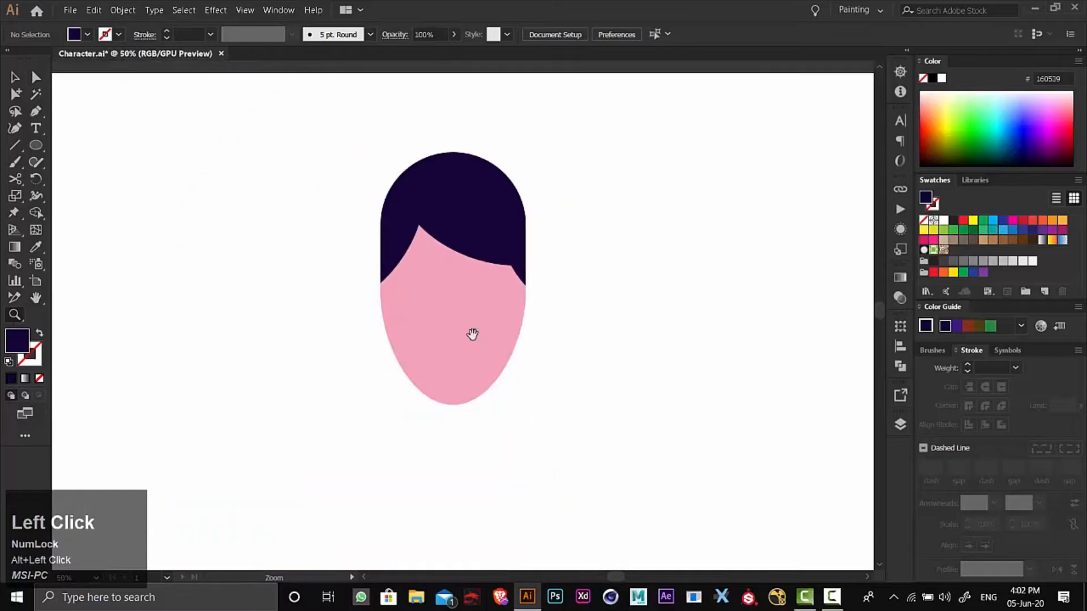
pyautogui.click(476, 323)
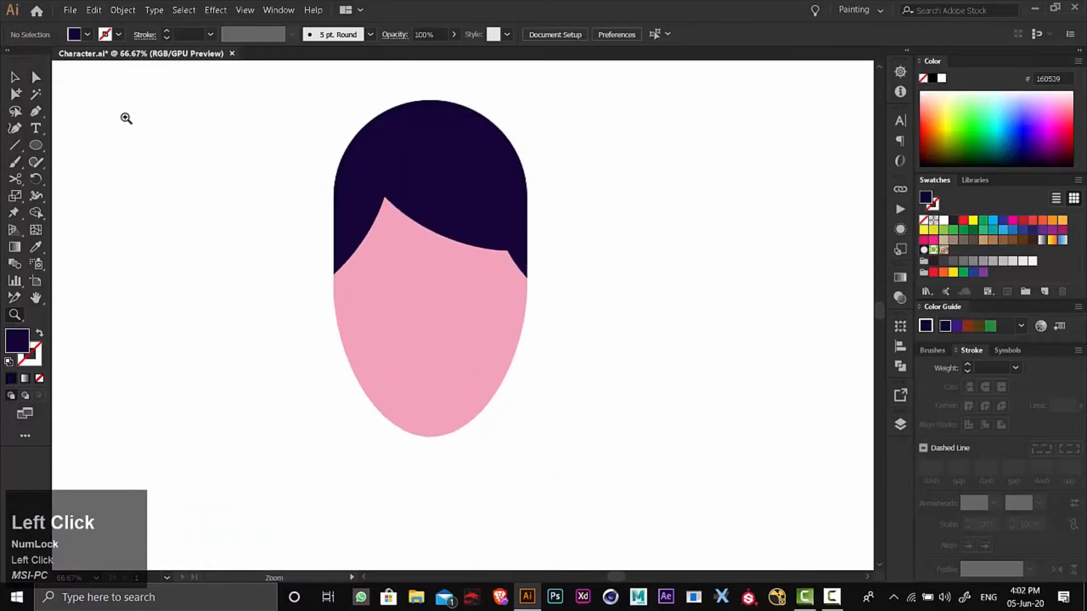
pyautogui.click(525, 249)
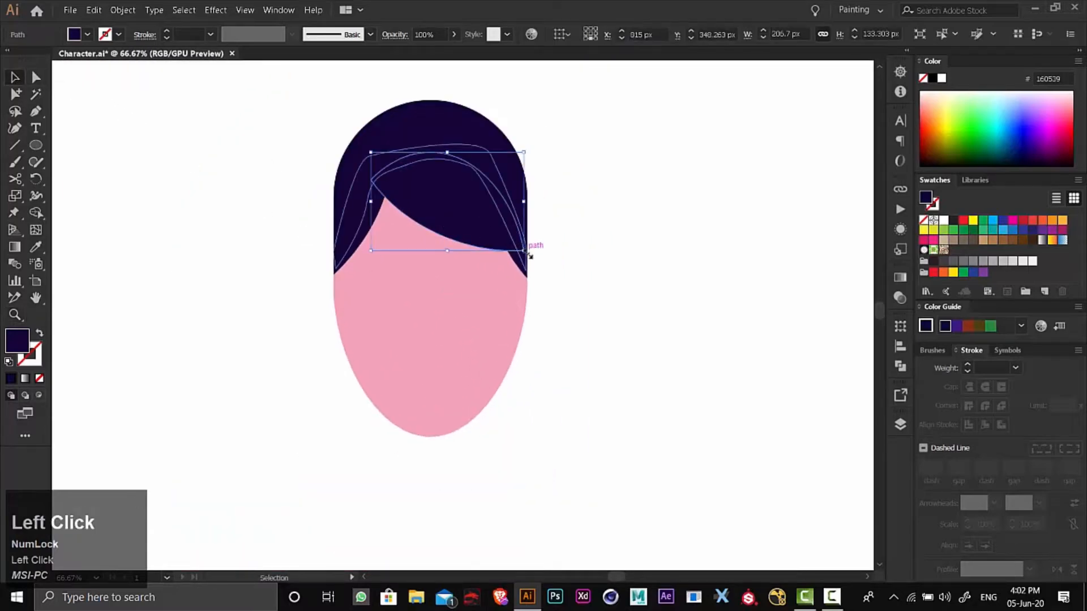
pyautogui.moveTo(527, 259); pyautogui.dragTo(534, 253)
pyautogui.moveTo(462, 214); pyautogui.dragTo(455, 202)
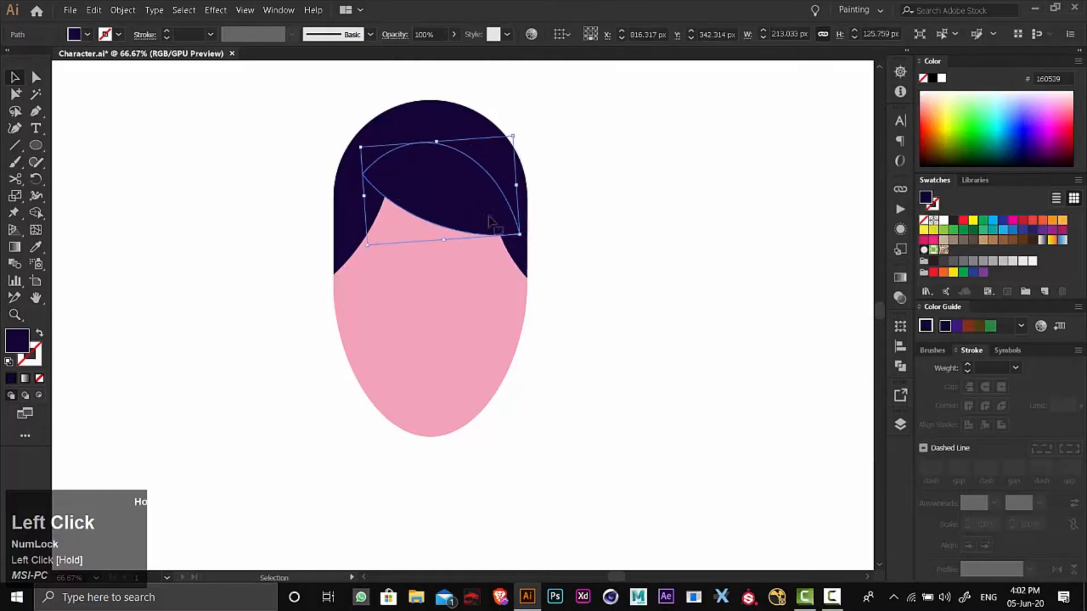
pyautogui.click(590, 236)
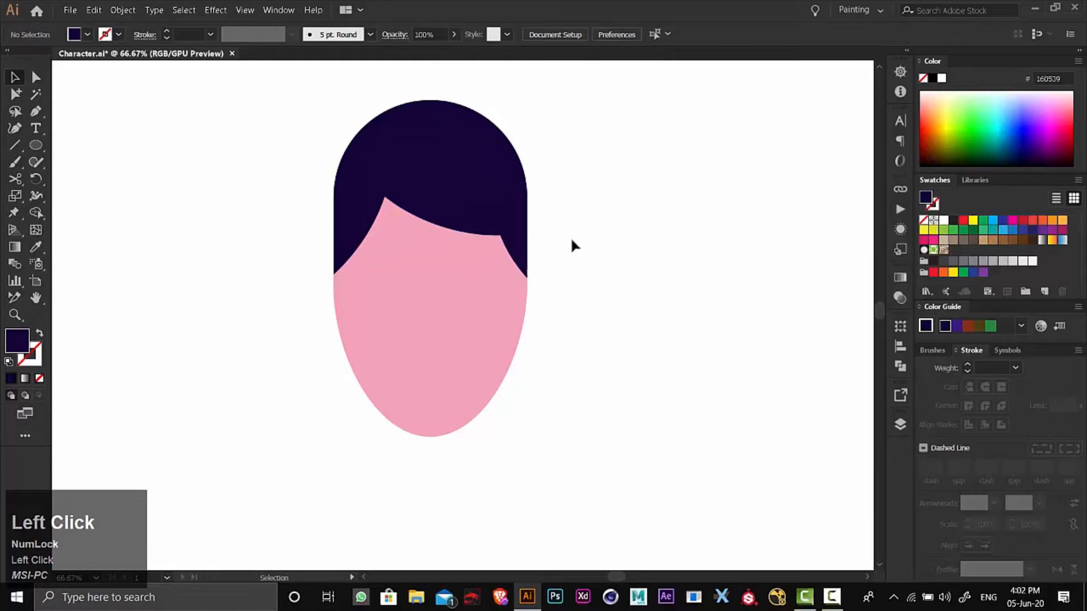
# Step: Draw a flat navy ellipse about 49 px wide and 11 px high beside the head for an eyebrow
pyautogui.click(17, 316)
pyautogui.click(447, 313)
pyautogui.moveTo(486, 315); pyautogui.dragTo(466, 336)
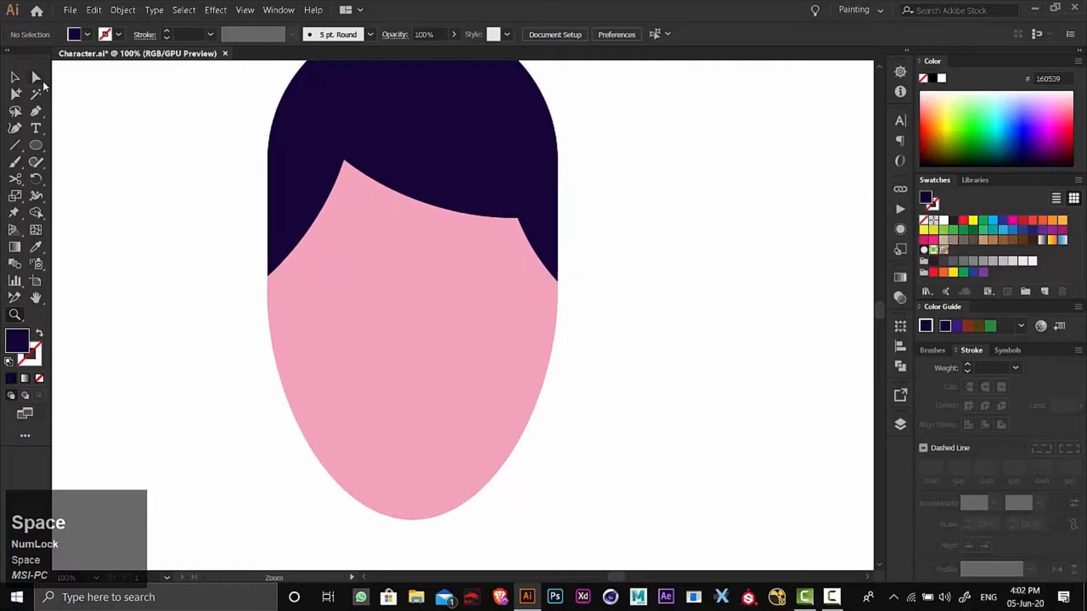
pyautogui.click(39, 148)
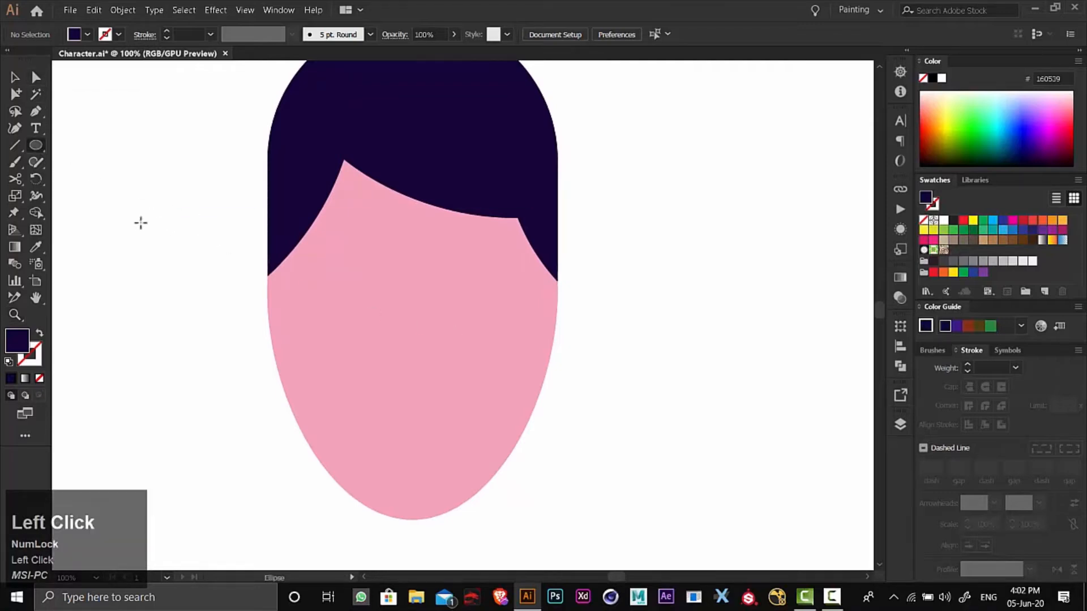
pyautogui.moveTo(126, 203); pyautogui.dragTo(182, 214)
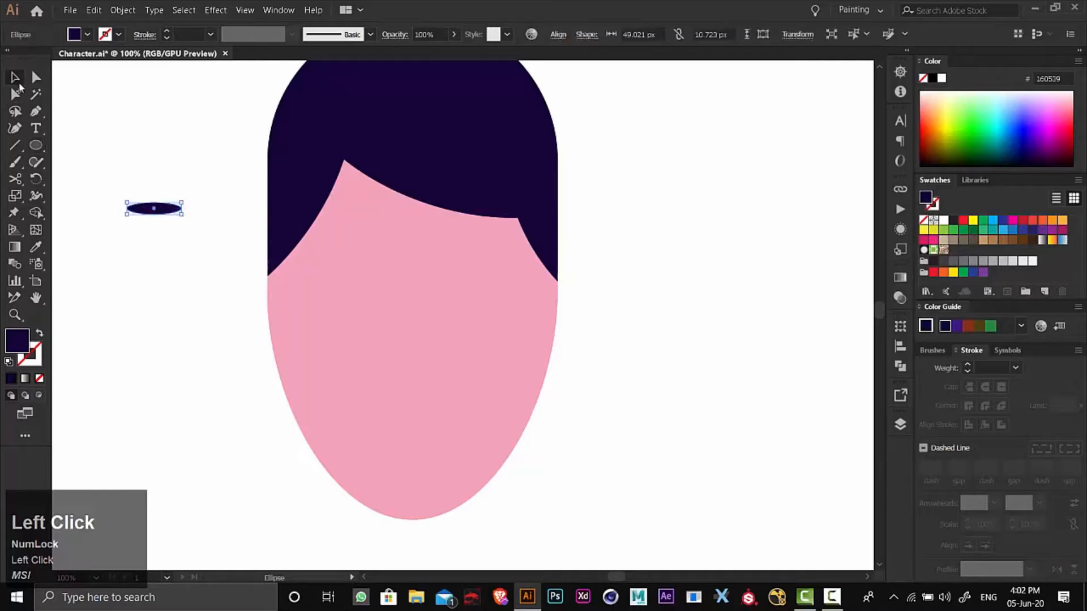
pyautogui.click(19, 85)
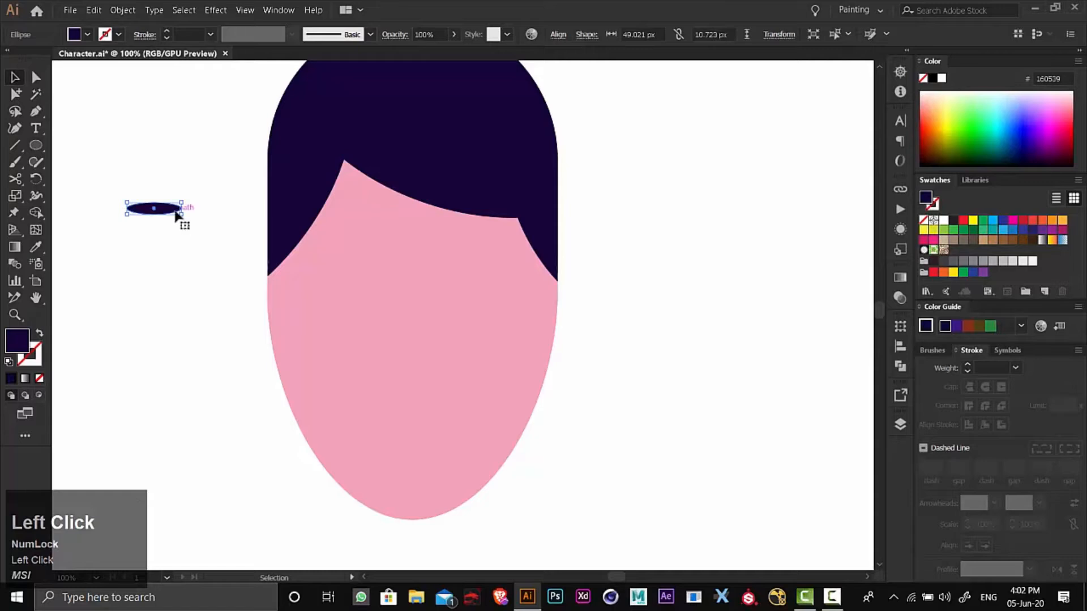
# Step: Tilt the eyebrow ellipse slightly clockwise so its right end points down
pyautogui.click(15, 313)
pyautogui.click(215, 228)
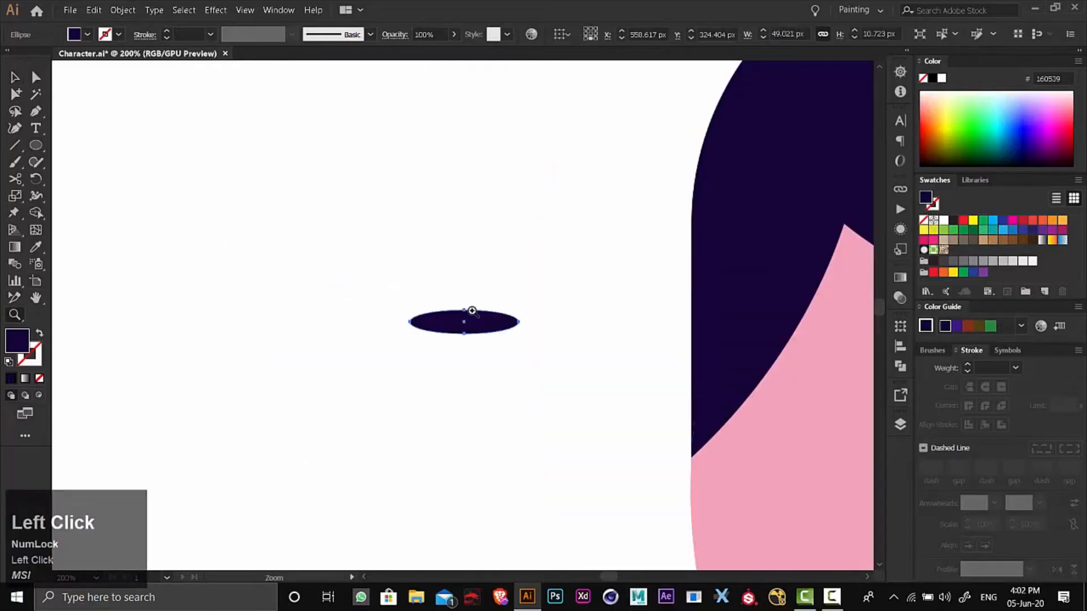
pyautogui.click(472, 310)
pyautogui.press('v')
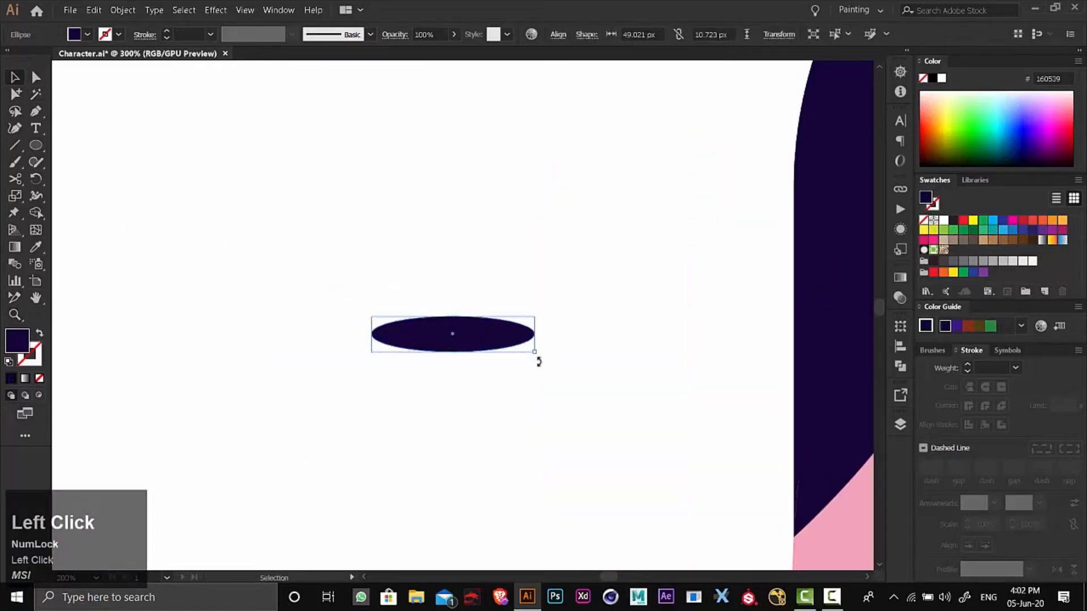
pyautogui.moveTo(539, 361); pyautogui.dragTo(530, 370)
# Step: Move the tilted eyebrow onto the face, just beneath the right part of the fringe
pyautogui.click(13, 317)
pyautogui.keyDown('alt'); pyautogui.click(594, 343); pyautogui.keyUp('alt')
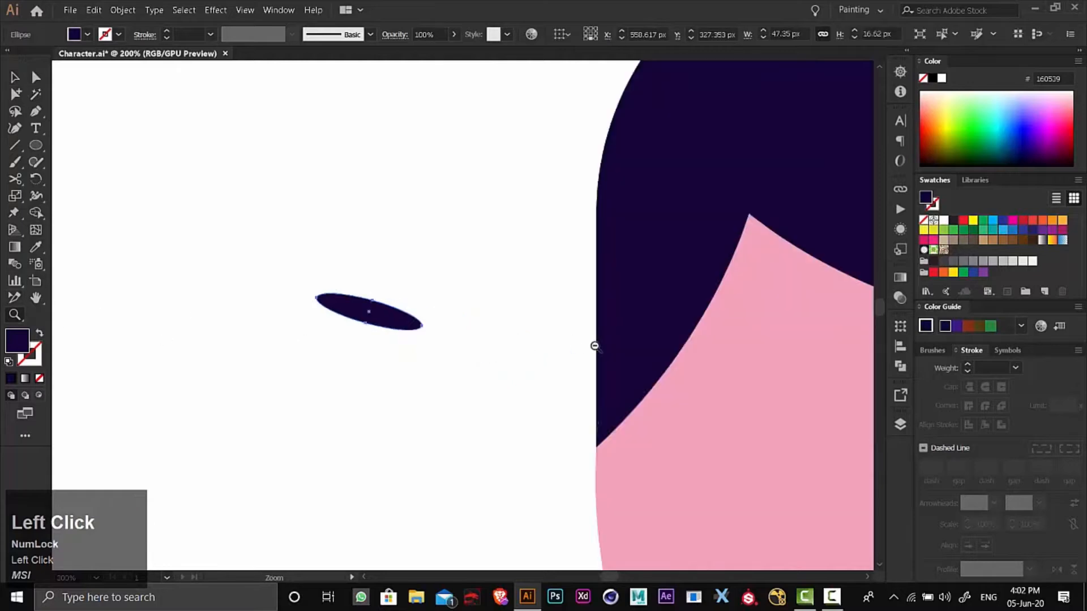
pyautogui.keyDown('alt'); pyautogui.click(594, 344); pyautogui.keyUp('alt')
pyautogui.keyDown('alt'); pyautogui.click(594, 343); pyautogui.keyUp('alt')
pyautogui.moveTo(461, 330); pyautogui.dragTo(387, 317)
pyautogui.click(15, 79)
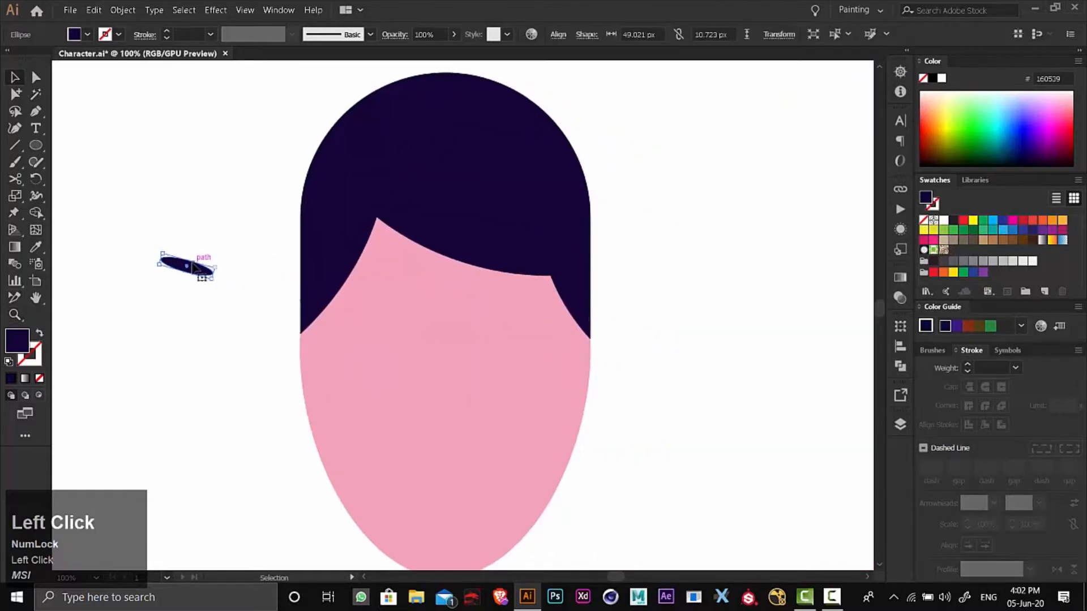
pyautogui.moveTo(195, 274); pyautogui.dragTo(520, 304)
pyautogui.click(720, 292)
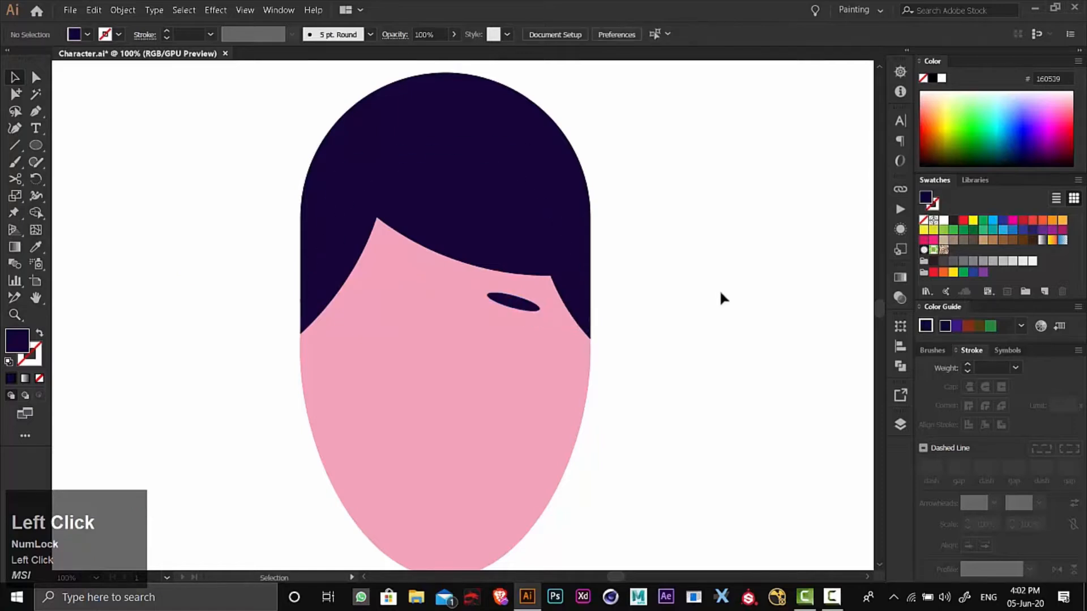
# Step: Make the eyebrow thinner and shift it slightly toward the centre of the face
pyautogui.click(525, 307)
pyautogui.moveTo(488, 294); pyautogui.dragTo(518, 307)
pyautogui.click(726, 318)
pyautogui.click(790, 296)
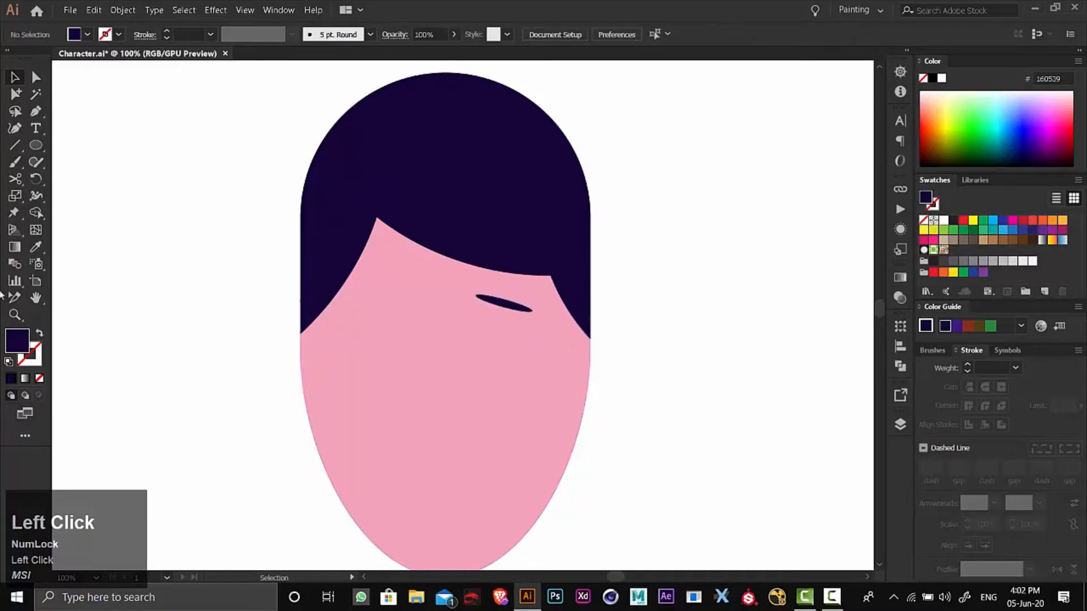
# Step: Draw a navy circle about 11 px in diameter below the eyebrow's inner end as the eye
pyautogui.click(38, 147)
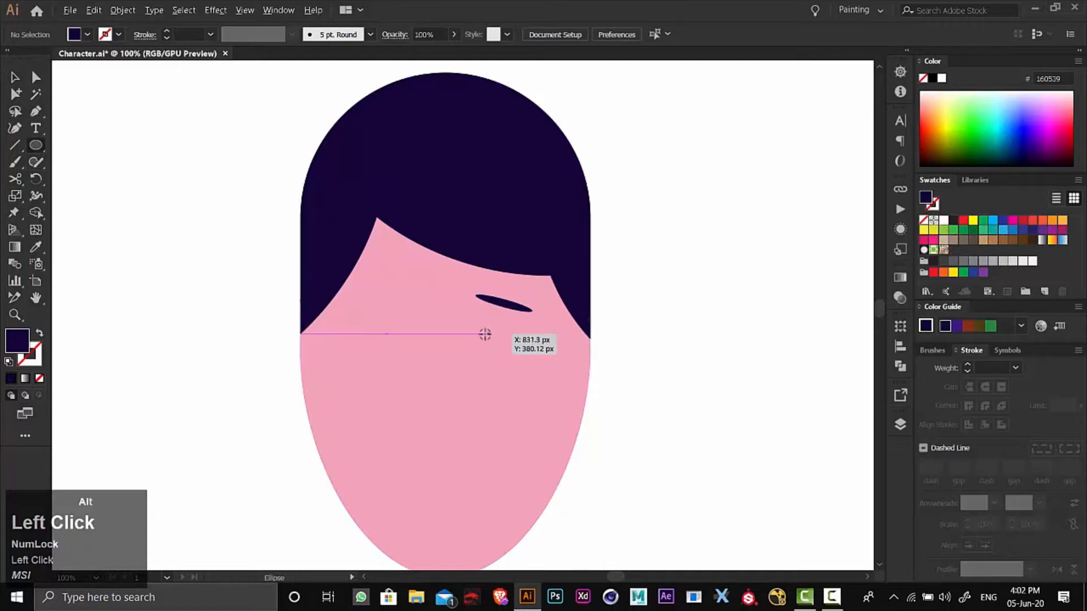
pyautogui.moveTo(481, 336); pyautogui.dragTo(485, 340)
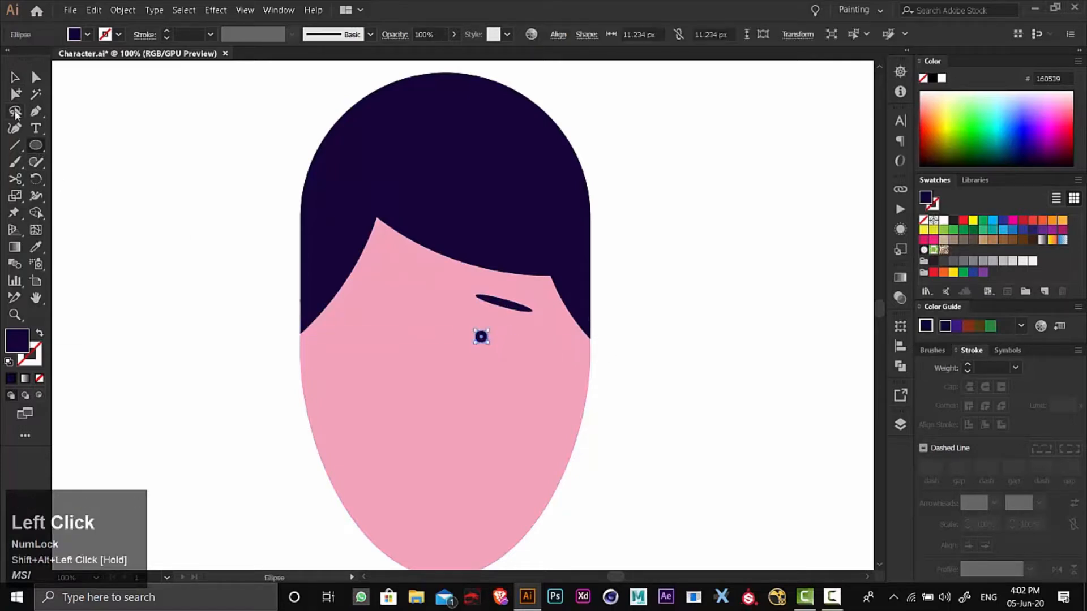
pyautogui.click(16, 77)
pyautogui.click(183, 204)
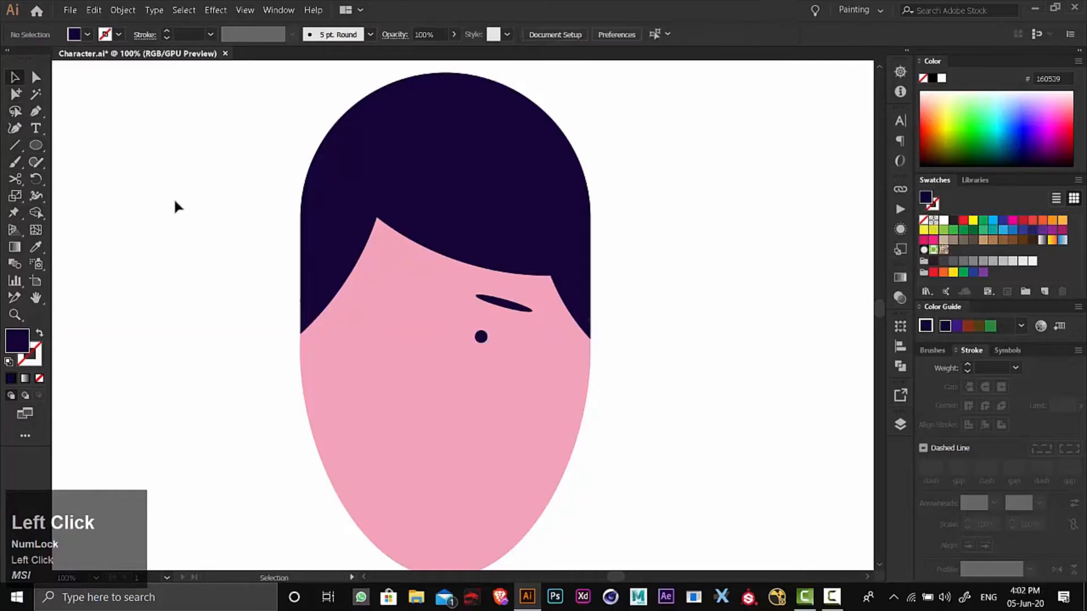
# Step: Draw the nose with the Pen tool as a long curved bridge ending in a short horizontal base, beside the eye
pyautogui.scroll(-2, 424, 291)
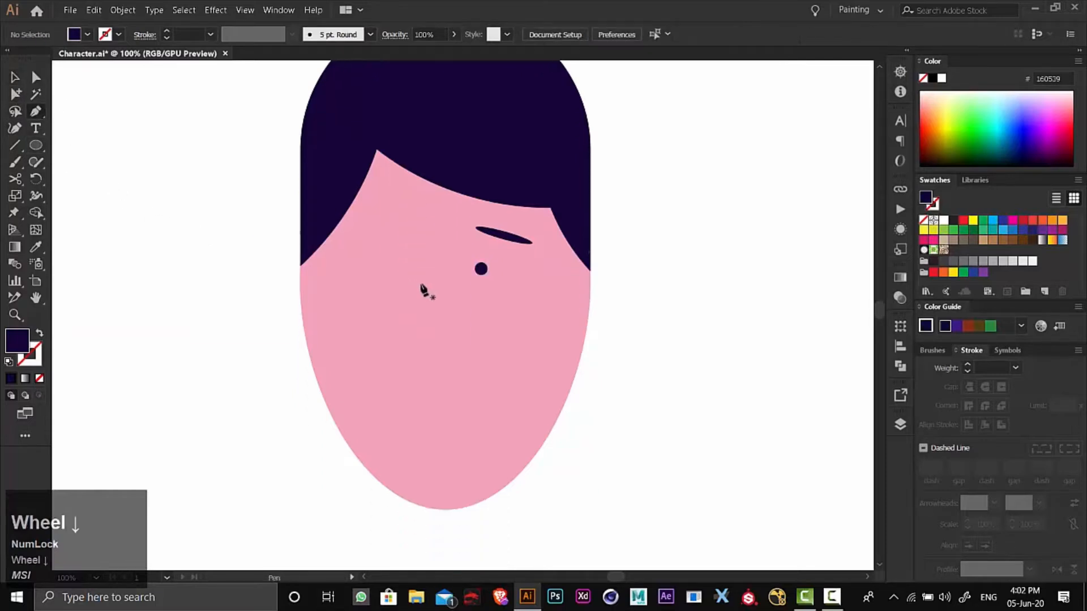
pyautogui.click(437, 250)
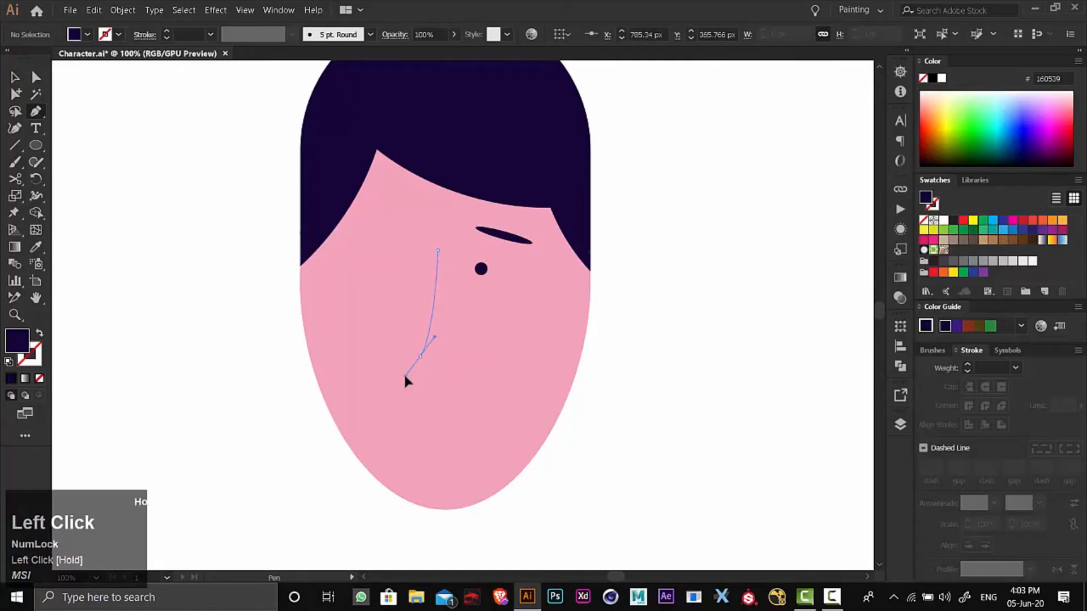
pyautogui.moveTo(405, 376); pyautogui.dragTo(453, 360)
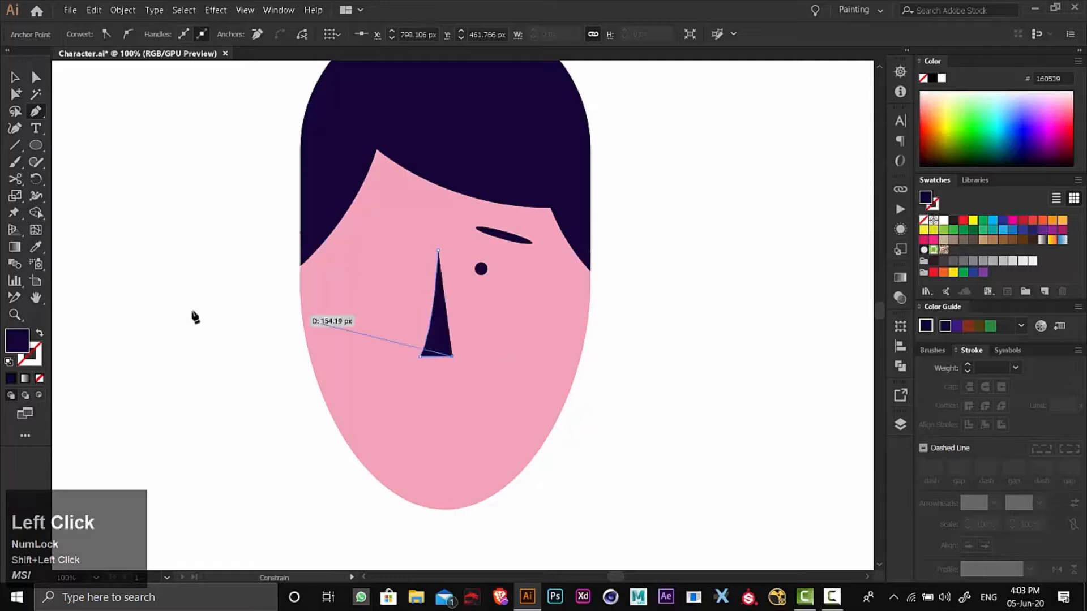
# Step: Turn the nose's navy fill into a stroke without fill and set the stroke weight to 4 pt
pyautogui.click(35, 247)
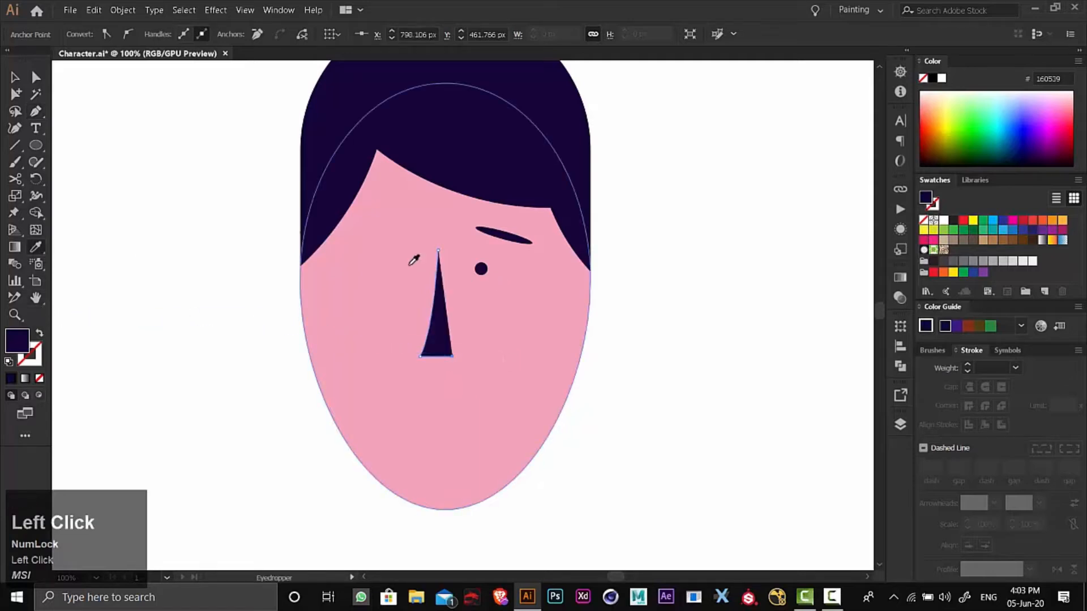
pyautogui.click(14, 77)
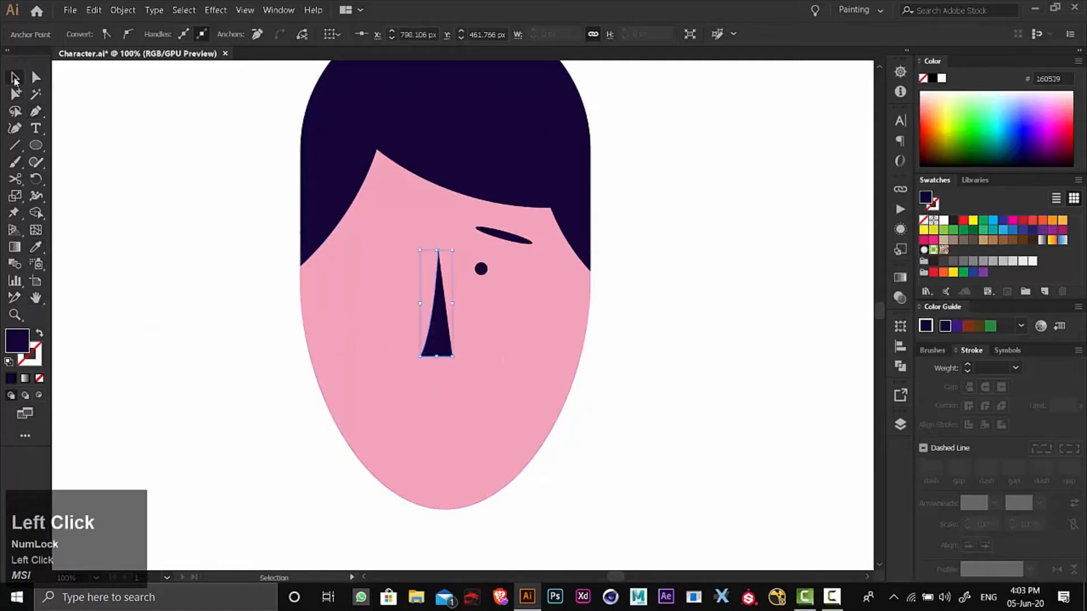
pyautogui.click(39, 333)
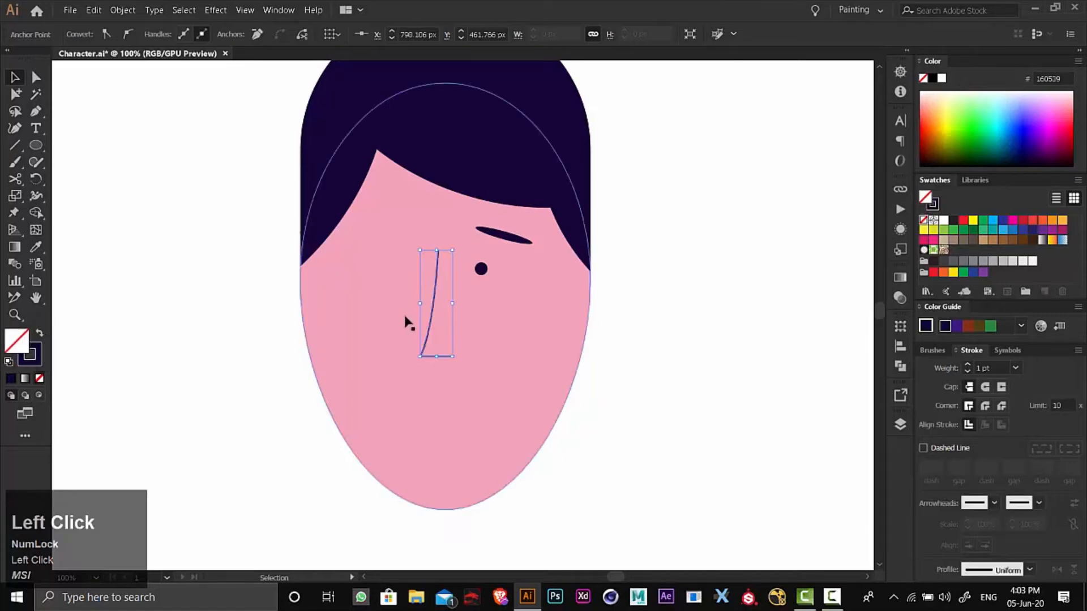
pyautogui.click(428, 327)
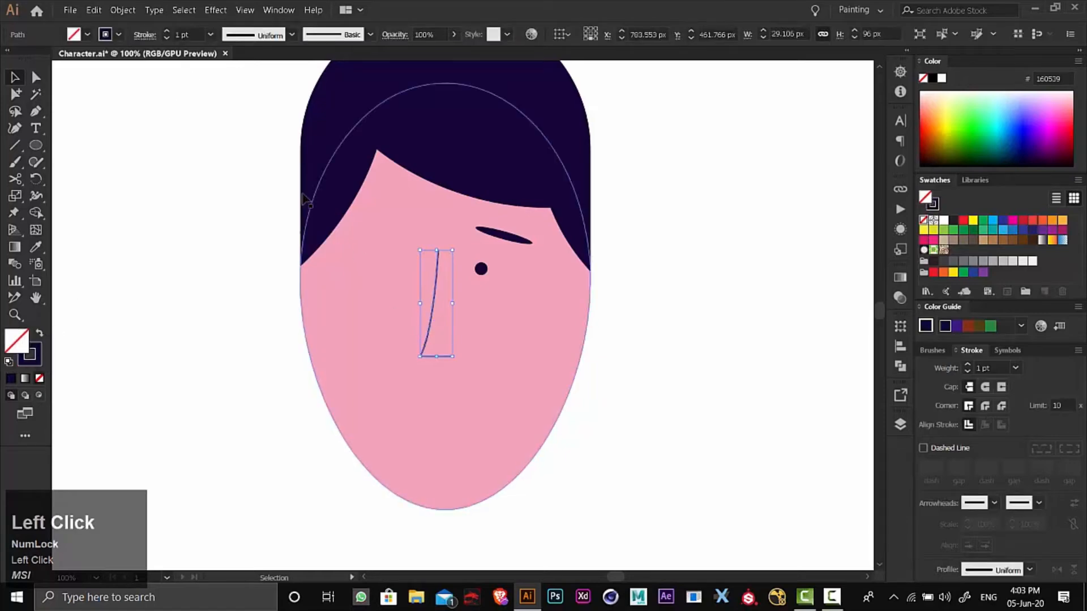
pyautogui.click(167, 36)
pyautogui.click(189, 263)
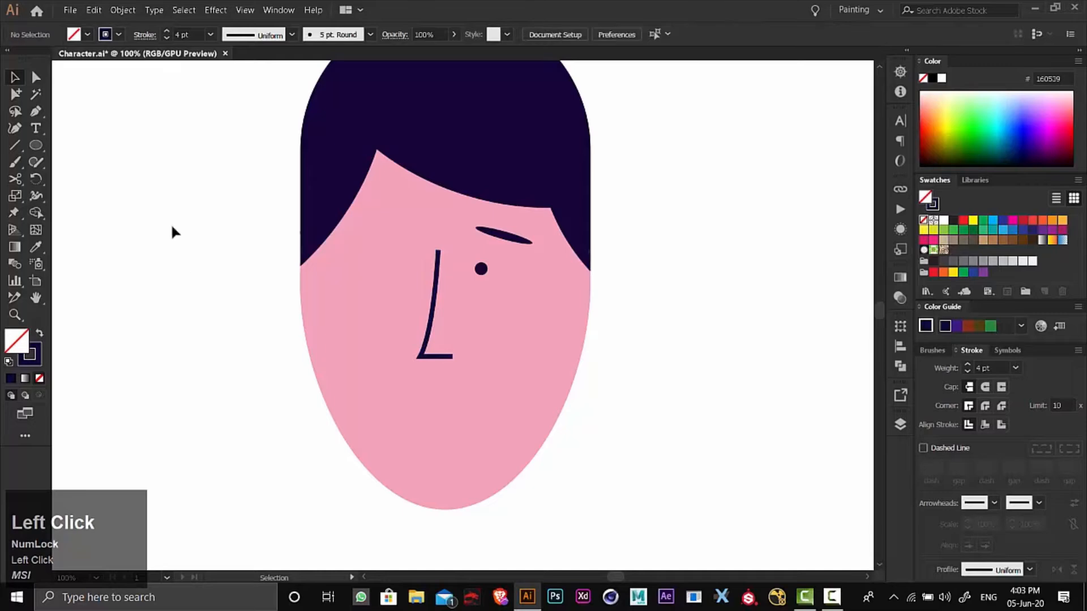
# Step: Round the nose's lower corner slightly, to a corner radius of 1.73 px
pyautogui.click(38, 79)
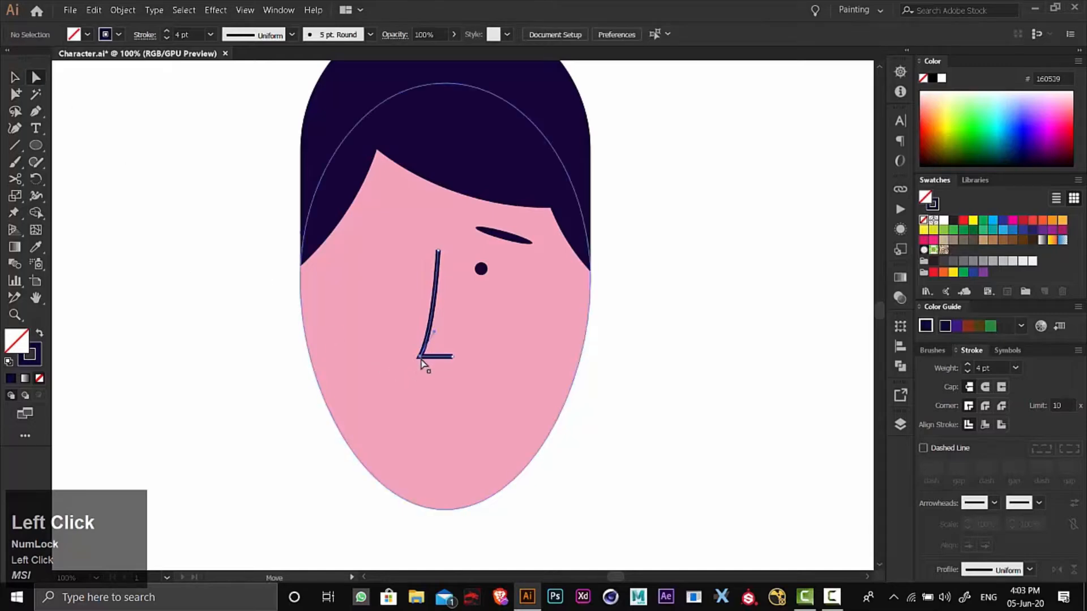
pyautogui.click(430, 354)
pyautogui.moveTo(430, 356); pyautogui.dragTo(424, 363)
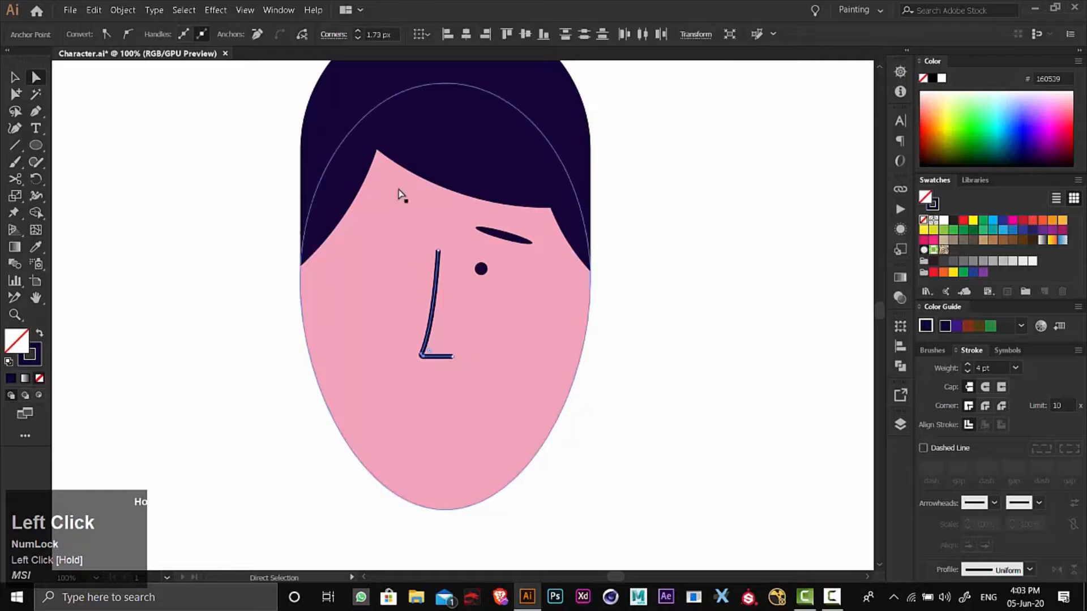
pyautogui.click(377, 35)
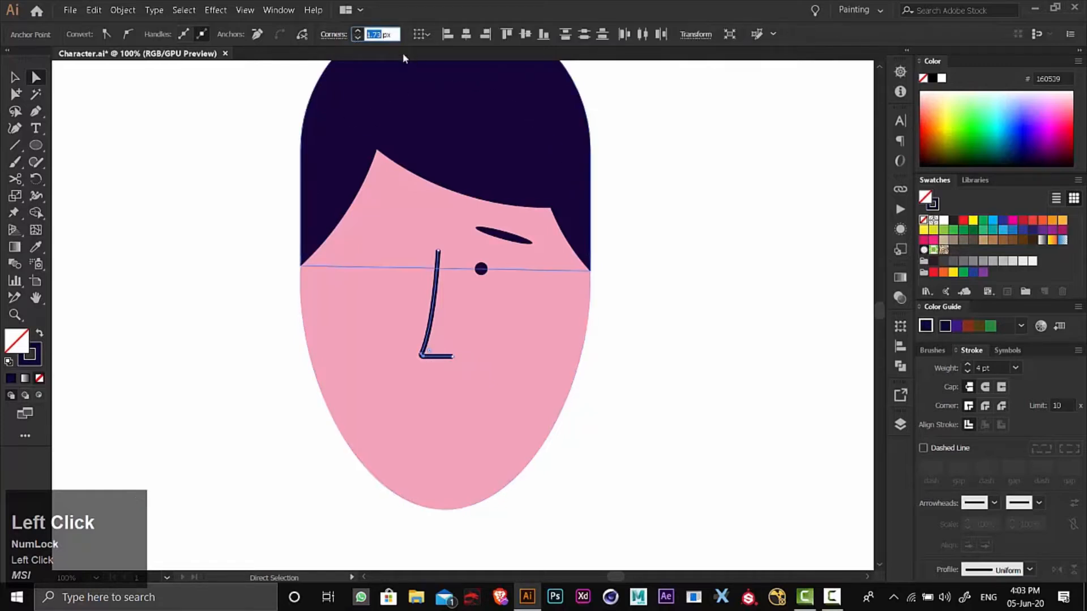
pyautogui.click(15, 76)
pyautogui.click(129, 216)
# Step: Draw a navy circle about 49 px in diameter beneath the eye as the cheek
pyautogui.scroll(-2, 591, 368)
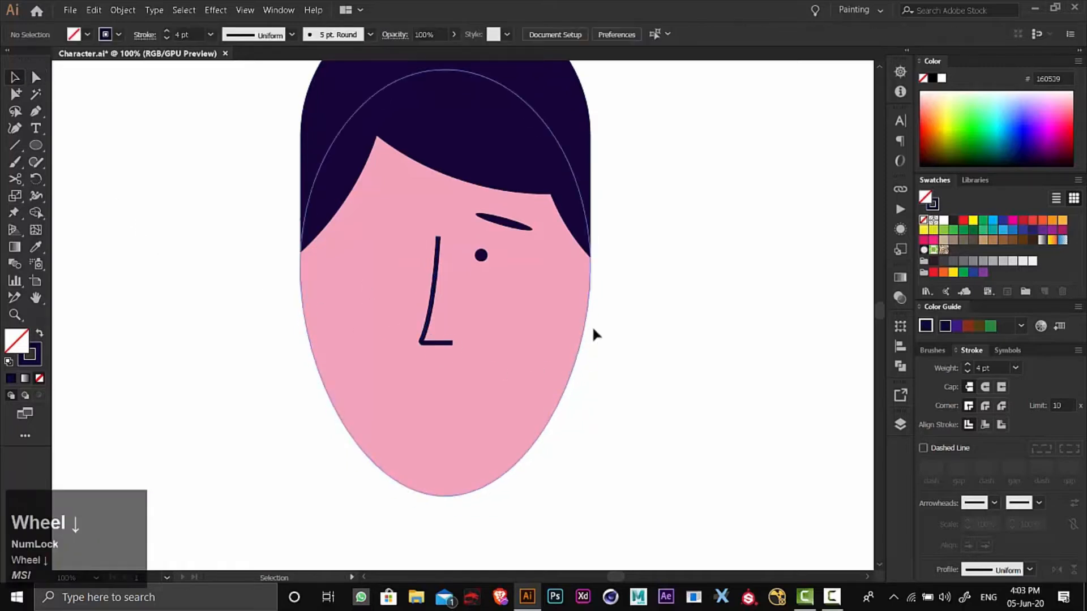
pyautogui.scroll(1, 71, 193)
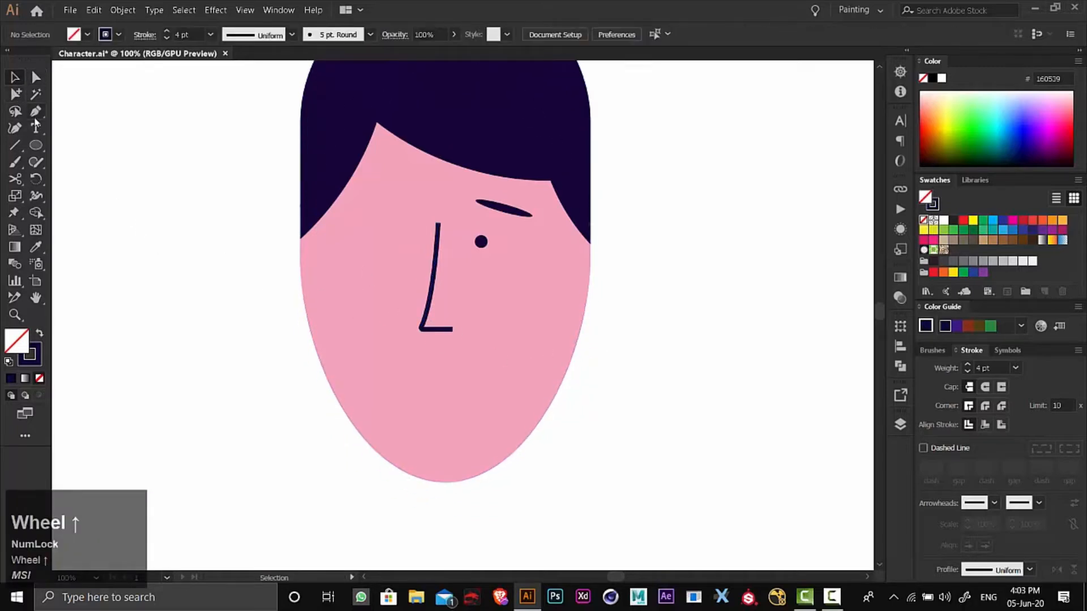
pyautogui.click(35, 112)
pyautogui.click(15, 77)
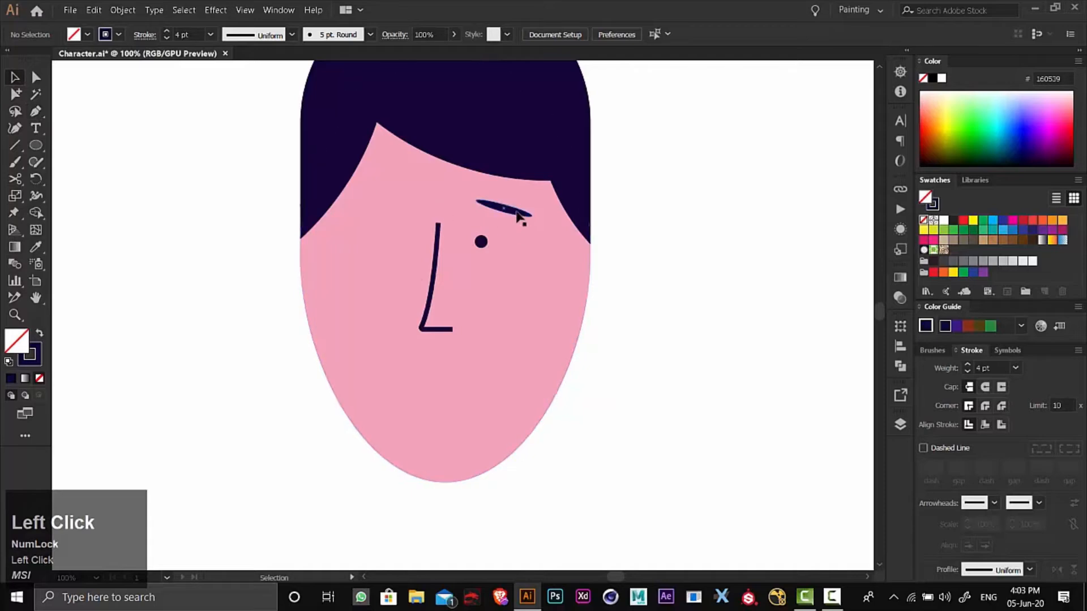
pyautogui.click(487, 206)
pyautogui.keyDown('shift'); pyautogui.click(482, 242); pyautogui.keyUp('shift')
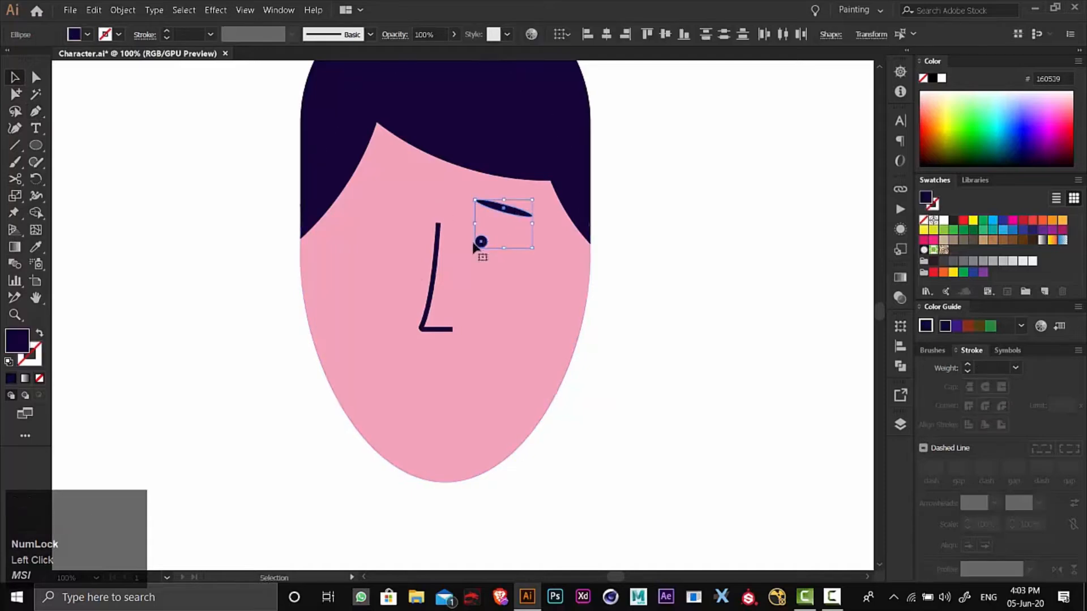
pyautogui.click(165, 213)
pyautogui.click(36, 146)
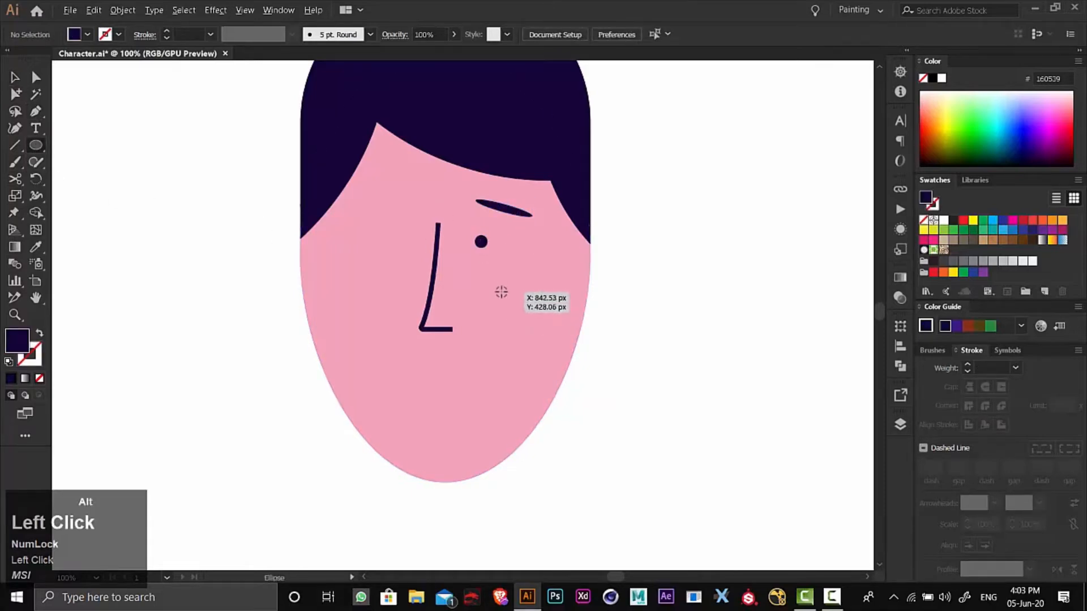
pyautogui.moveTo(501, 292)
pyautogui.mouseDown()
pyautogui.moveTo(515, 320)
pyautogui.moveTo(506, 313)
pyautogui.mouseUp()
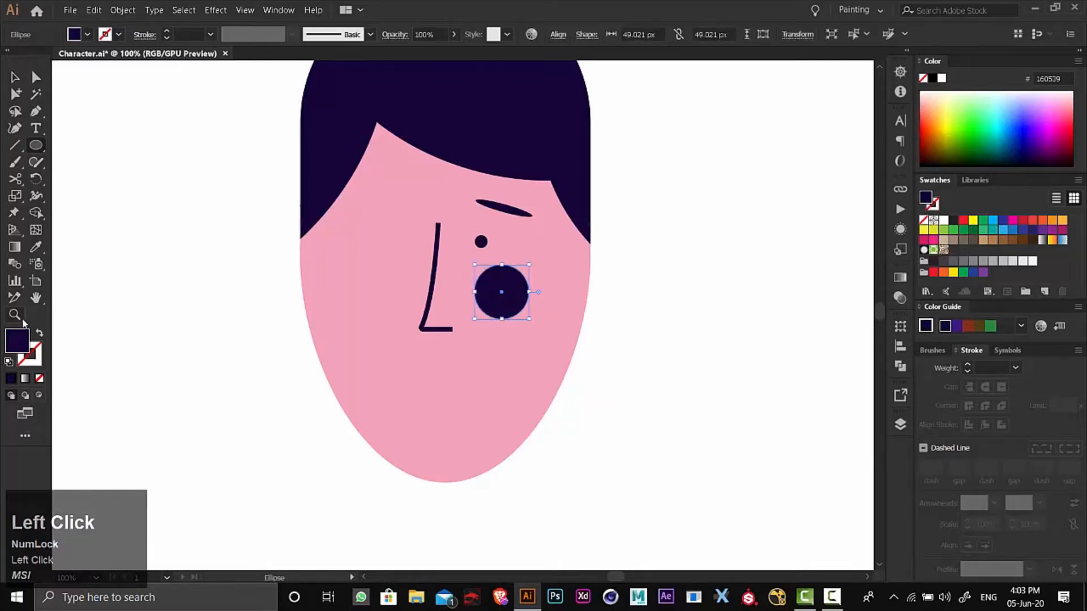
# Step: Recolour the cheek circle with the darker pink E782A2 sampled from the colour palette beside the artboard
pyautogui.click(20, 319)
pyautogui.keyDown('alt'); pyautogui.click(491, 315); pyautogui.keyUp('alt')
pyautogui.keyDown('alt'); pyautogui.click(491, 316); pyautogui.keyUp('alt')
pyautogui.moveTo(352, 306); pyautogui.dragTo(519, 304)
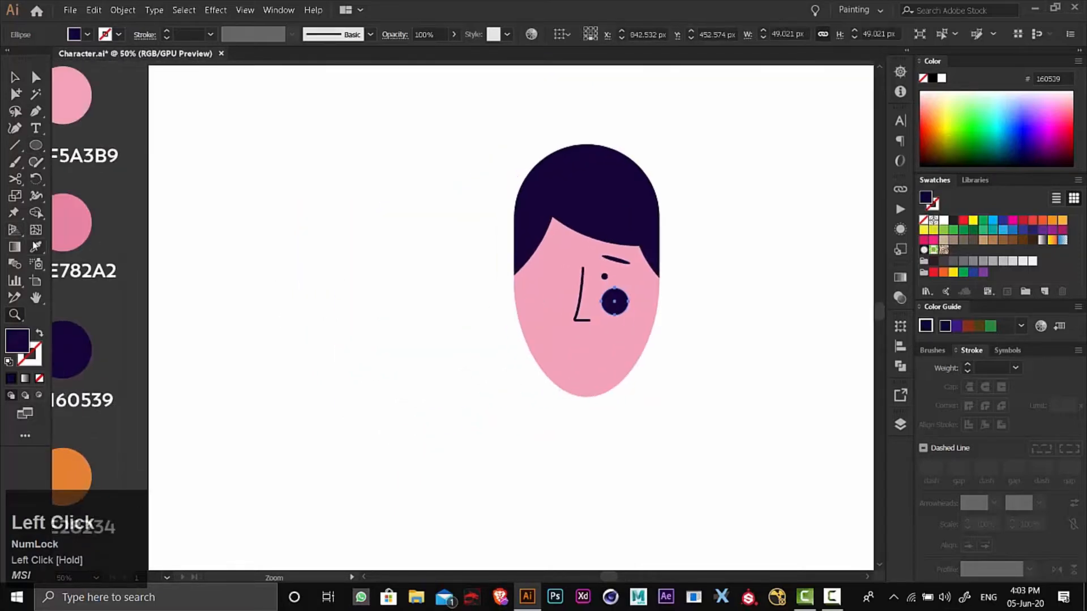
pyautogui.click(35, 246)
pyautogui.moveTo(235, 245); pyautogui.dragTo(269, 240)
pyautogui.click(146, 227)
pyautogui.moveTo(588, 305); pyautogui.dragTo(433, 294)
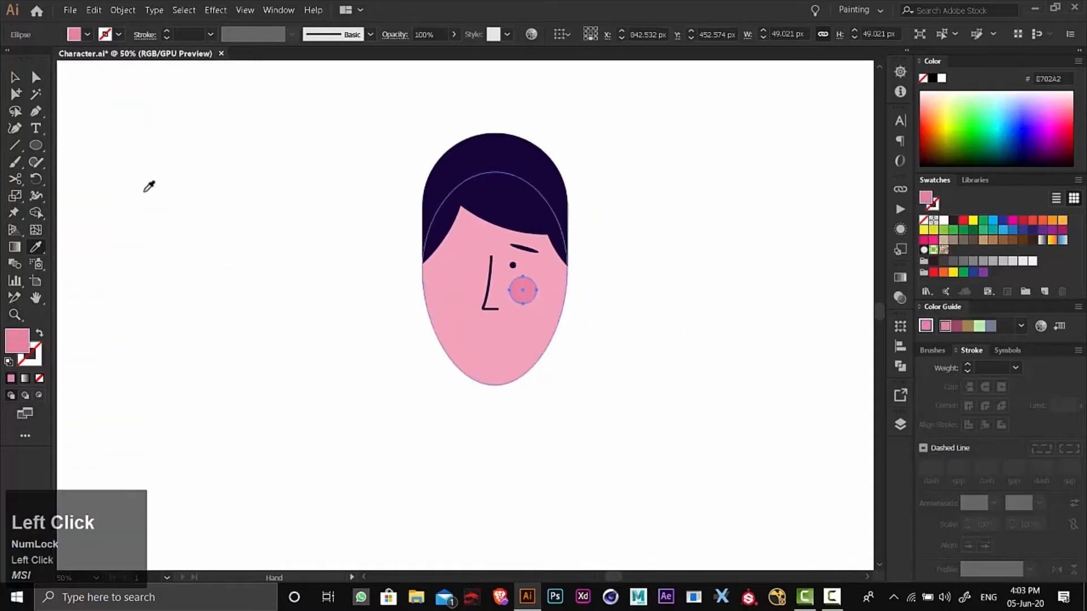
pyautogui.click(15, 77)
pyautogui.click(185, 247)
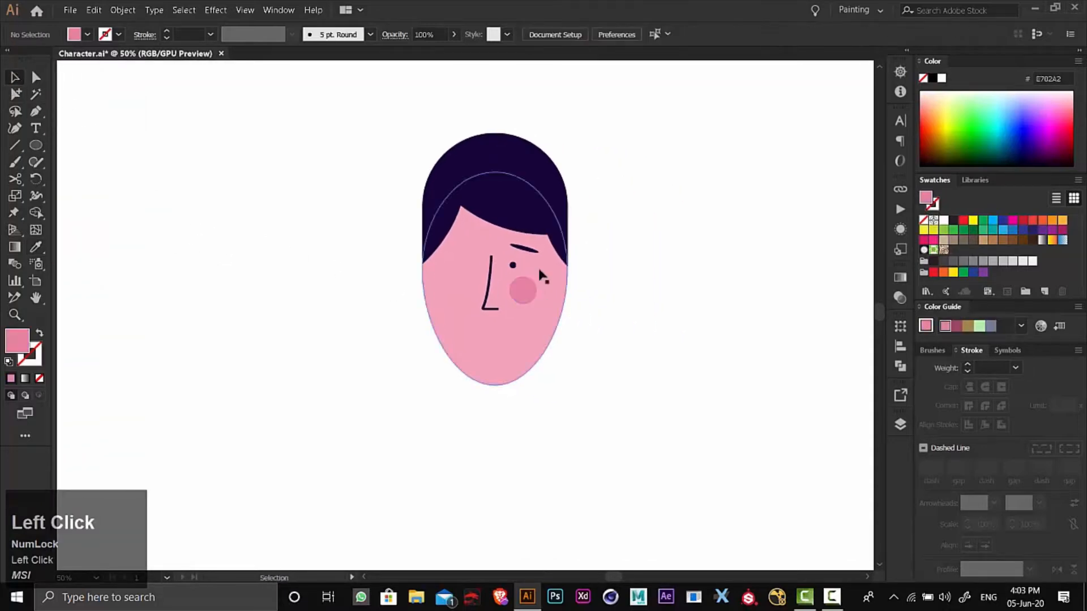
# Step: Make a horizontally mirrored copy of the eyebrow, eye and cheek circle together using Reflect
pyautogui.click(524, 248)
pyautogui.keyDown('shift'); pyautogui.click(513, 265); pyautogui.keyUp('shift')
pyautogui.keyDown('shift'); pyautogui.click(523, 296); pyautogui.keyUp('shift')
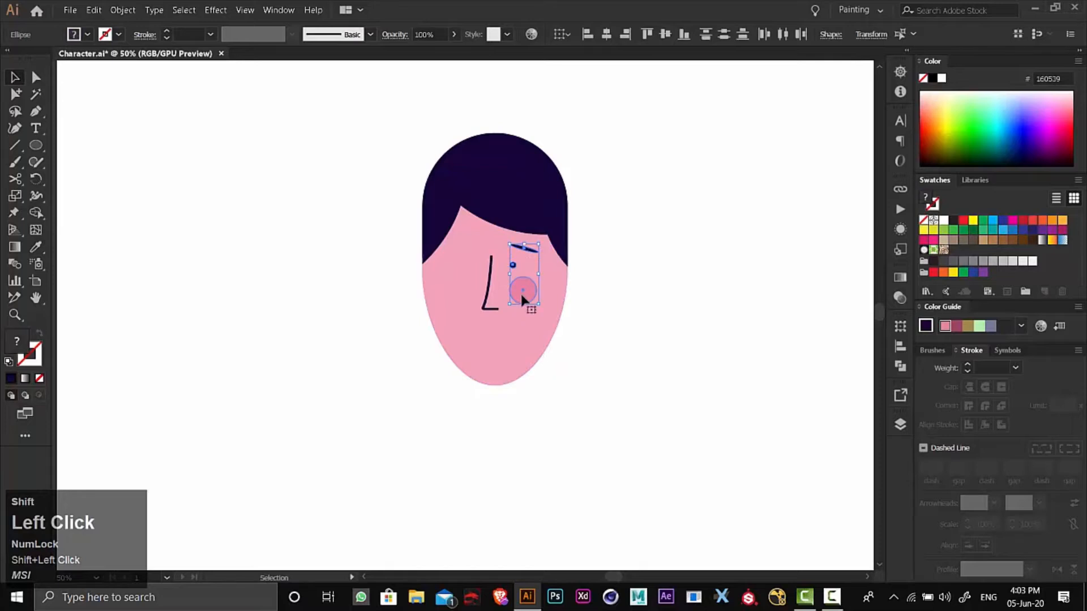
pyautogui.rightClick(523, 300)
pyautogui.moveTo(628, 480)
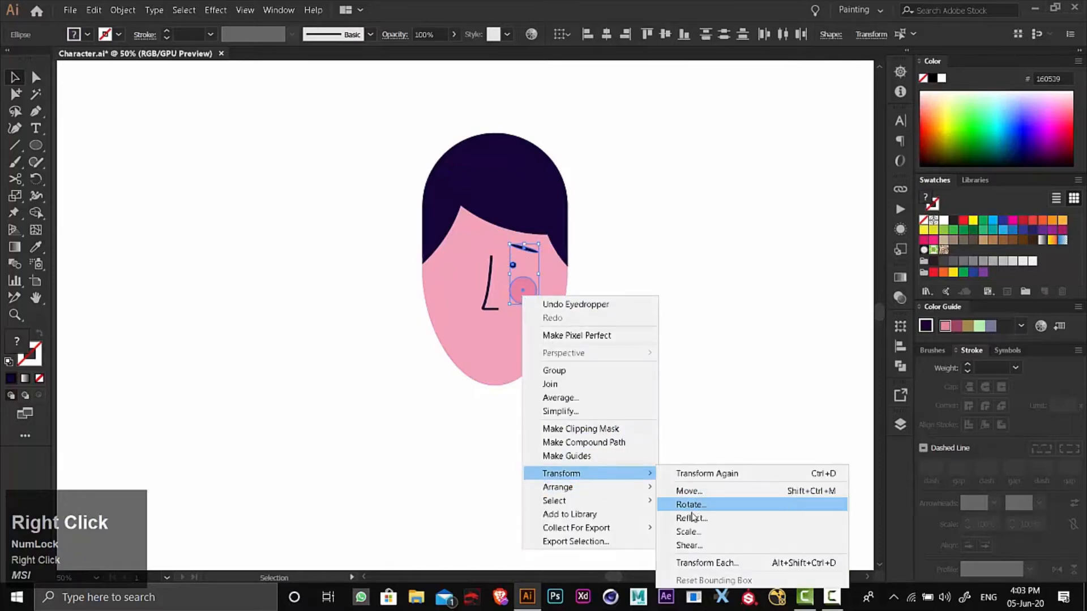
pyautogui.click(692, 517)
pyautogui.click(647, 335)
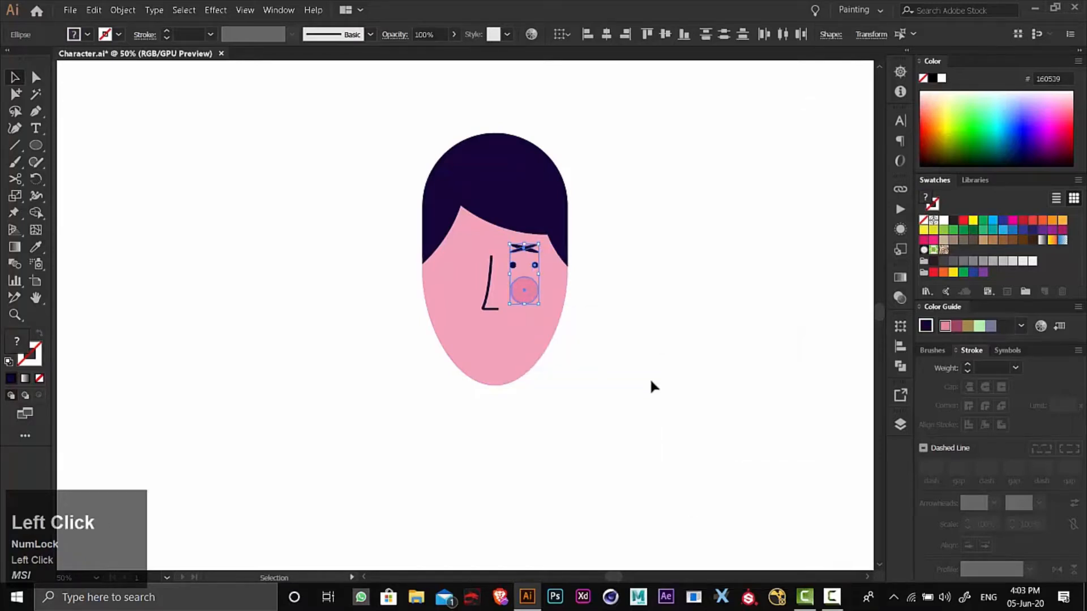
# Step: Nudge the mirrored eyebrow, eye and cheek horizontally to the left side of the face, past the nose
pyautogui.press('Left')
pyautogui.press('Left')
pyautogui.press('Left')
pyautogui.press('Left')
pyautogui.press('Left')
pyautogui.press('Left')
pyautogui.press('Left')
pyautogui.press('Left')
pyautogui.press('Left')
pyautogui.press('Left')
pyautogui.press('Left')
pyautogui.press('Left')
pyautogui.press('Left')
pyautogui.press('Left')
pyautogui.press('Left')
pyautogui.press('Left')
pyautogui.press('Left')
pyautogui.press('Left')
pyautogui.press('Left')
pyautogui.press('Left')
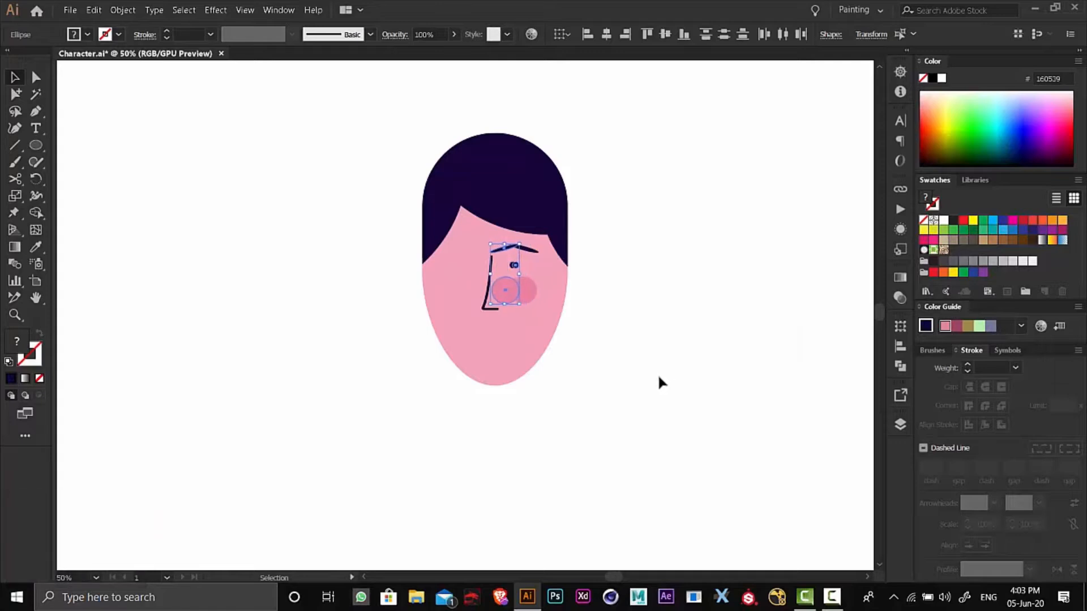
pyautogui.press('Left')
pyautogui.press('Left')
pyautogui.press('Left')
pyautogui.press('Left')
pyautogui.press('Left')
pyautogui.press('Left')
pyautogui.press('Left')
pyautogui.press('Left')
pyautogui.press('Left')
pyautogui.press('Left')
pyautogui.press('Left')
pyautogui.press('Left')
pyautogui.press('Left')
pyautogui.press('Left')
pyautogui.press('Left')
pyautogui.press('Left')
pyautogui.press('Left')
pyautogui.press('Left')
pyautogui.press('Left')
pyautogui.press('Left')
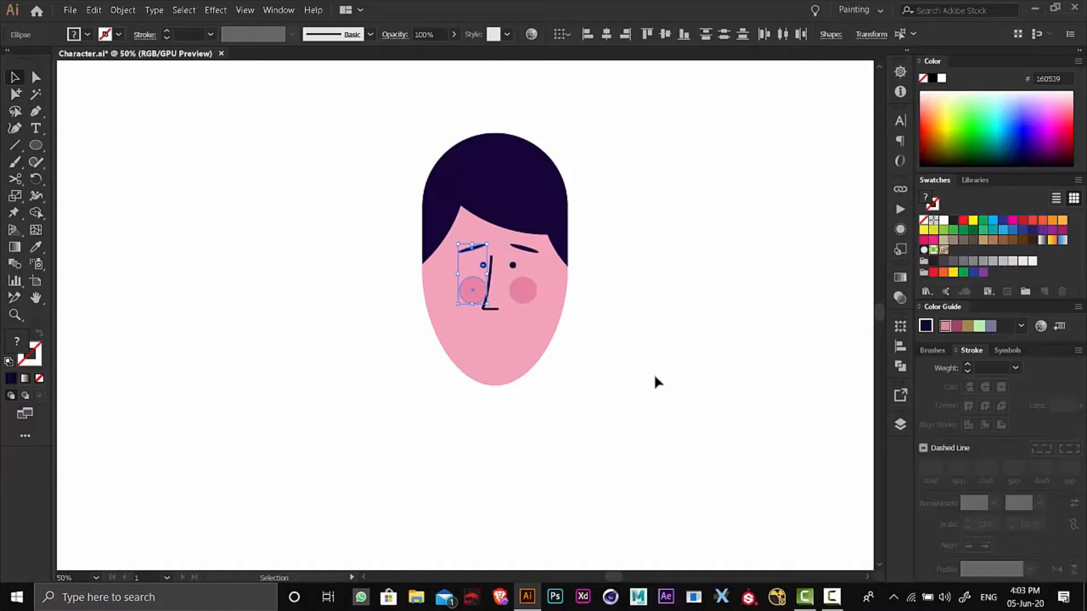
pyautogui.press('Left')
pyautogui.press('Left')
pyautogui.press('Left')
pyautogui.press('Left')
pyautogui.press('Left')
pyautogui.press('Left')
pyautogui.press('Left')
pyautogui.press('Left')
pyautogui.press('Left')
pyautogui.press('Left')
pyautogui.press('Left')
pyautogui.press('Left')
pyautogui.press('Left')
pyautogui.press('Left')
pyautogui.press('Left')
pyautogui.press('Left')
pyautogui.press('Left')
pyautogui.press('Left')
pyautogui.press('Left')
pyautogui.press('Left')
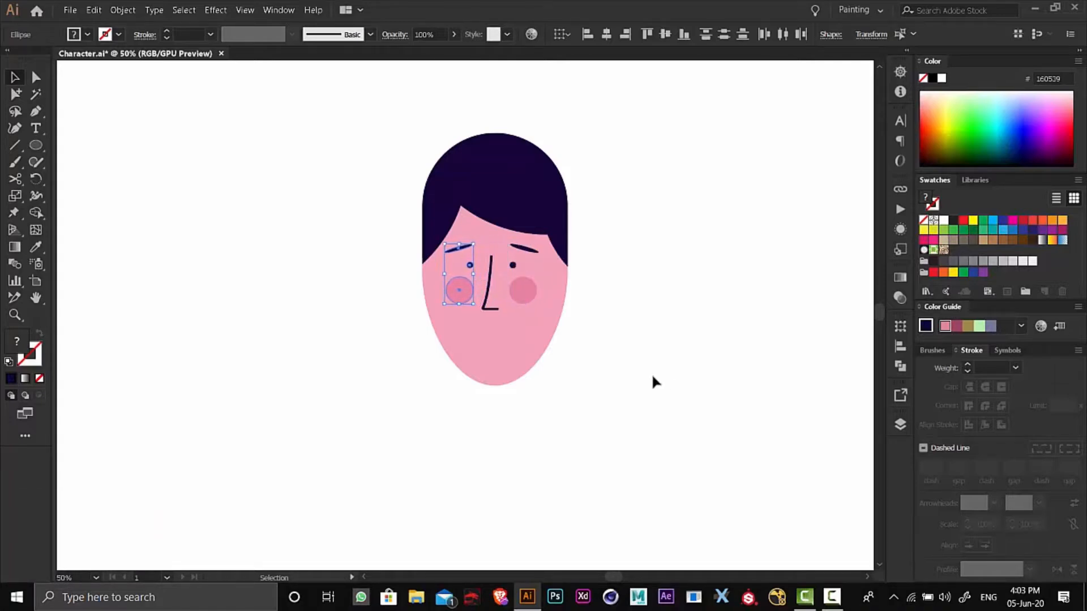
pyautogui.click(651, 372)
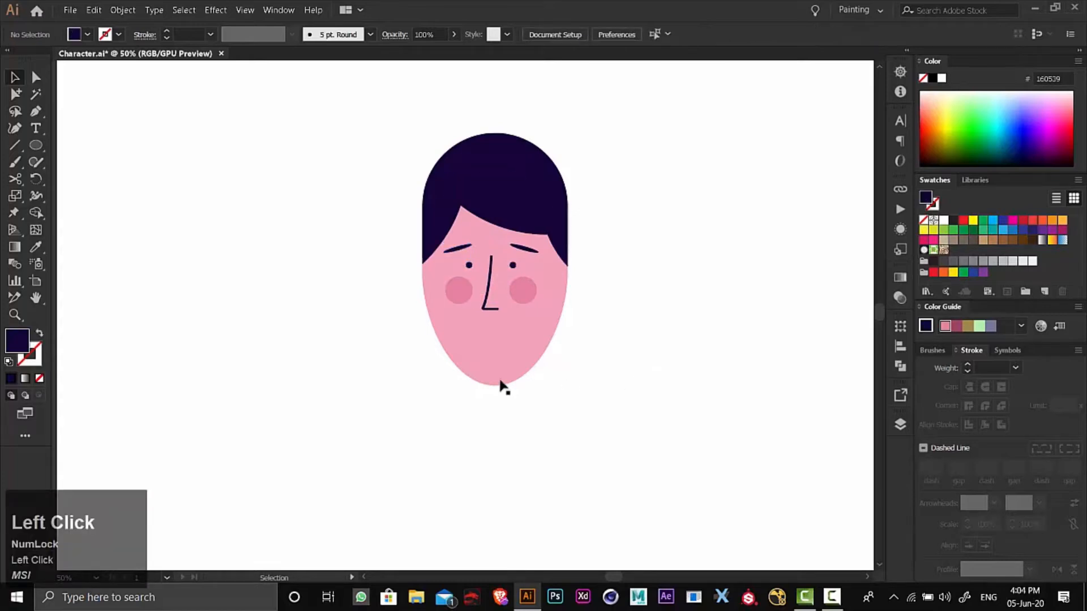
# Step: Draw the beard's wavy upper edge with the Pen tool from the face's left edge, under the nose, to just beyond its right edge
pyautogui.press('z')
pyautogui.click(515, 353)
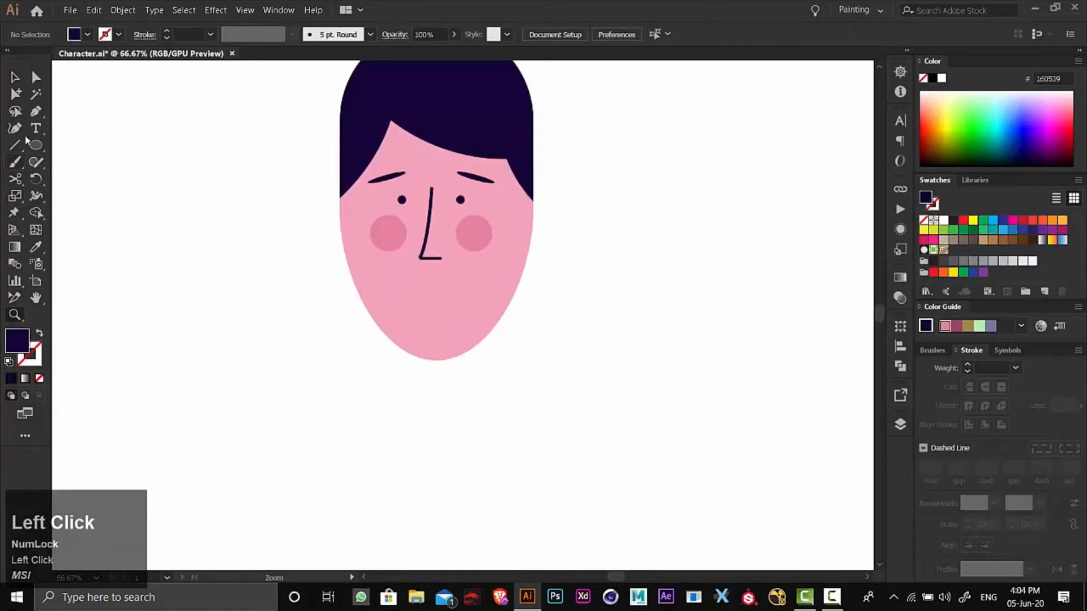
pyautogui.click(39, 115)
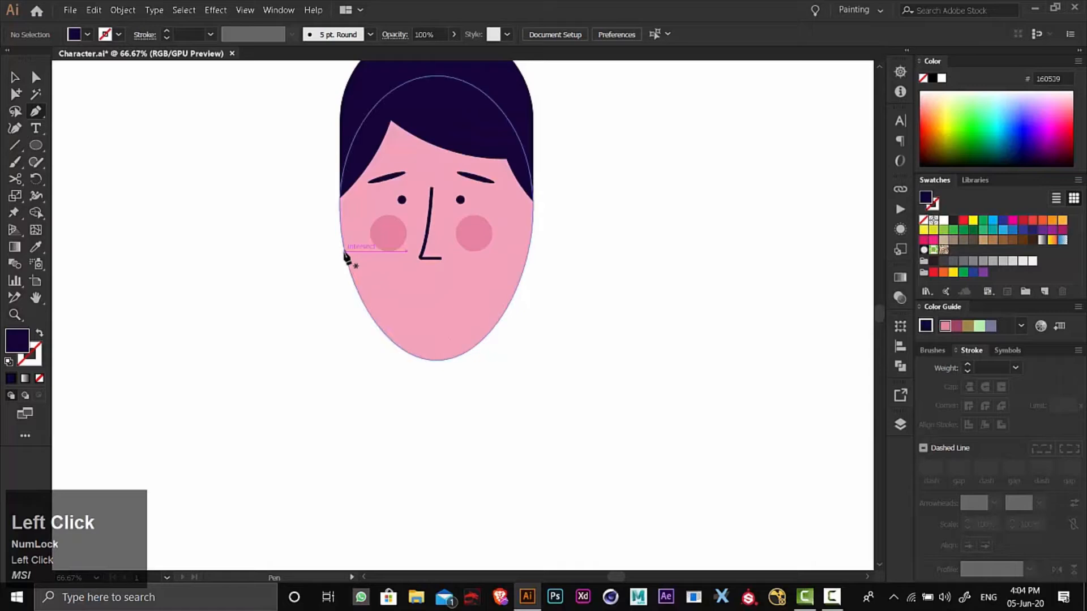
pyautogui.click(344, 251)
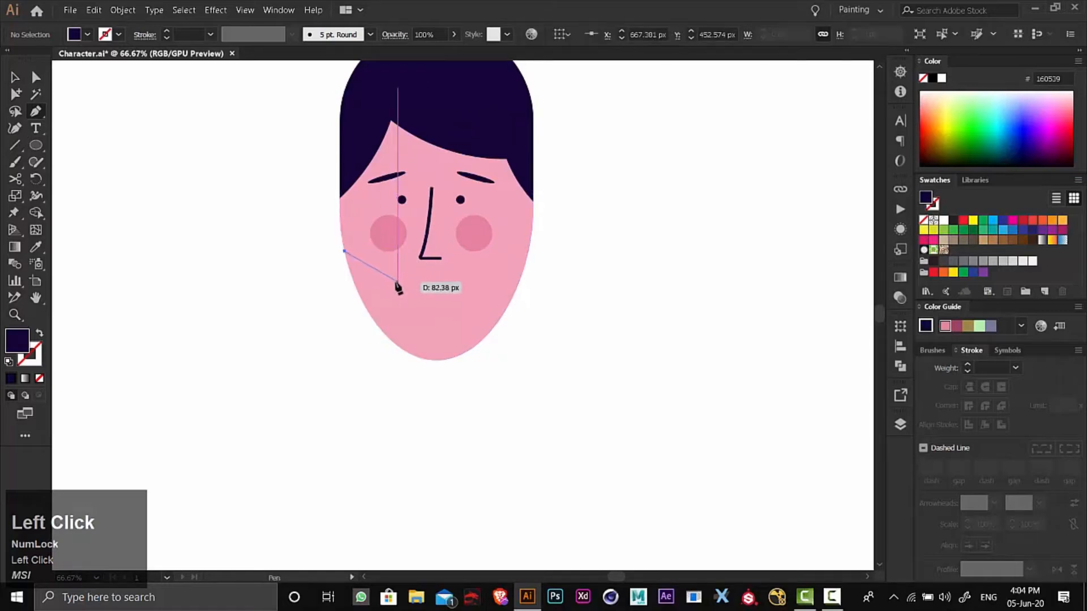
pyautogui.moveTo(375, 282); pyautogui.dragTo(469, 289)
pyautogui.click(447, 266)
pyautogui.click(460, 273)
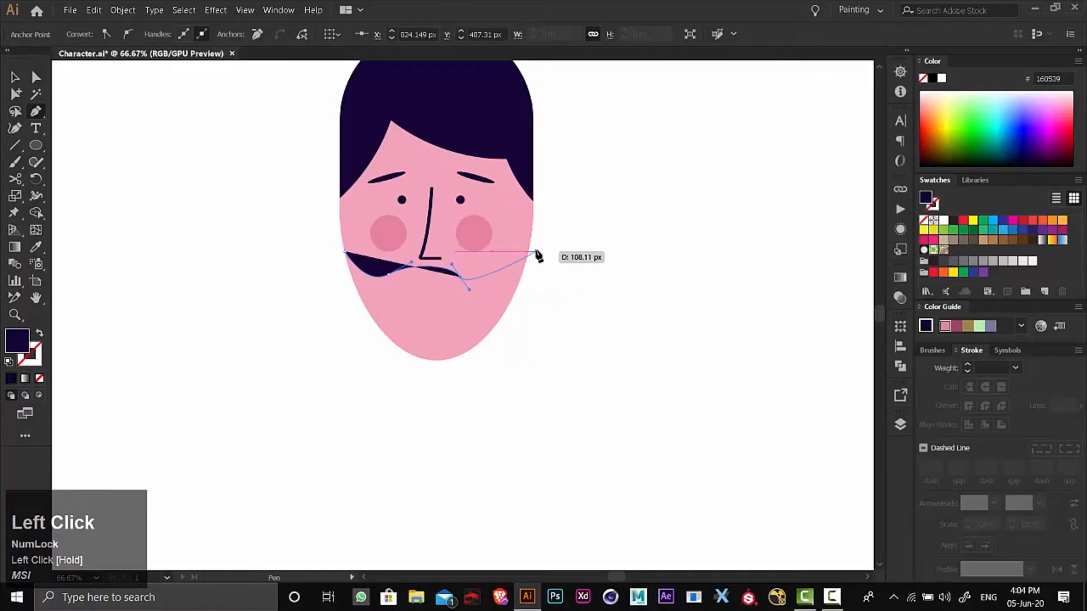
pyautogui.click(537, 253)
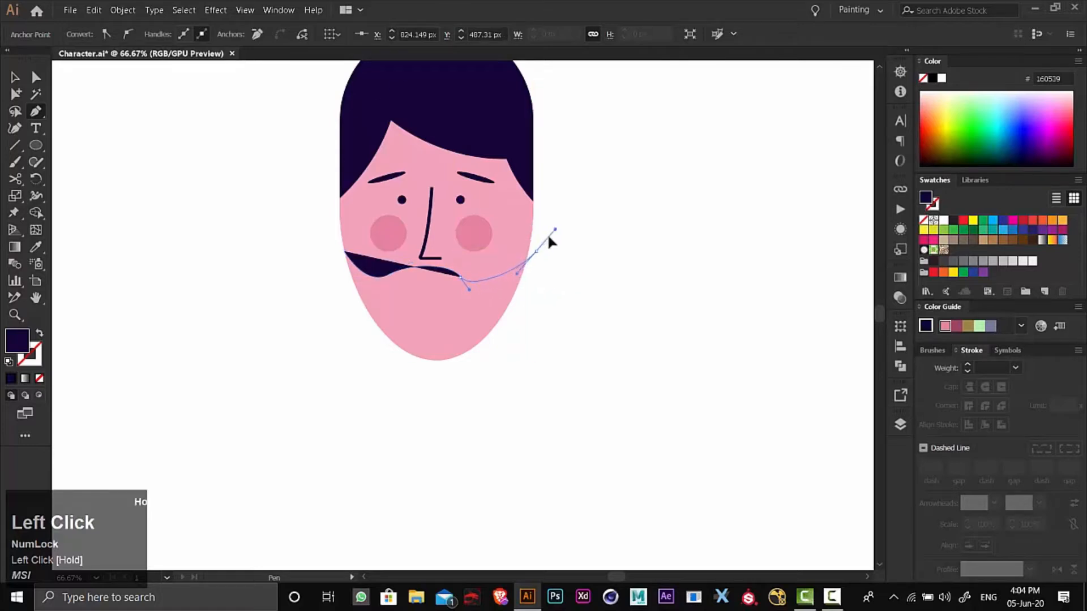
pyautogui.moveTo(548, 235); pyautogui.dragTo(548, 232)
# Step: Continue the beard outline in curves down around the chin and back up, closing it at its starting point
pyautogui.moveTo(536, 363); pyautogui.dragTo(496, 407)
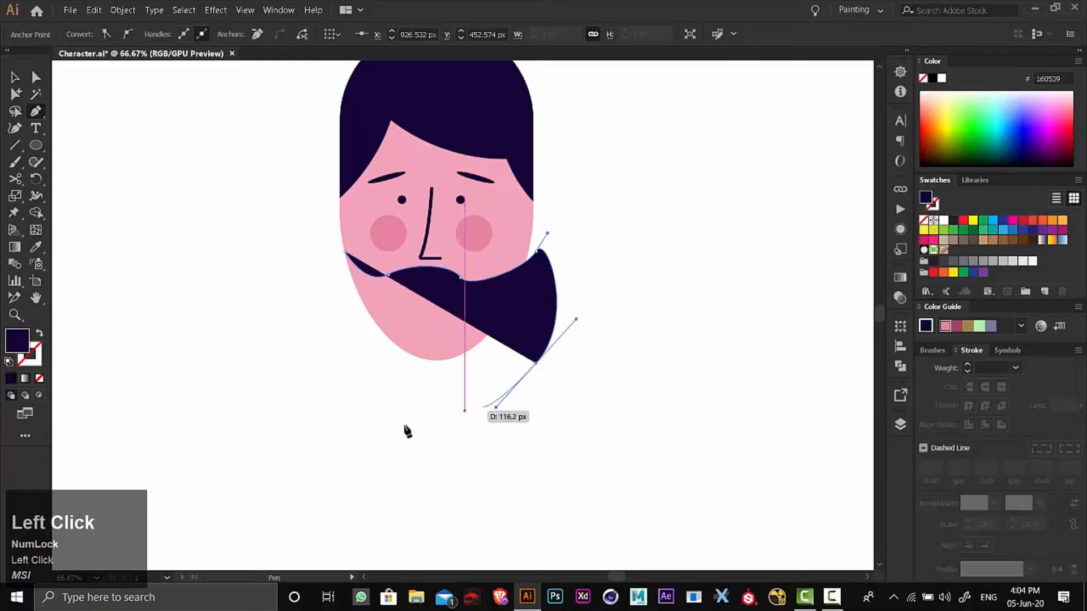
pyautogui.moveTo(340, 418); pyautogui.dragTo(366, 514)
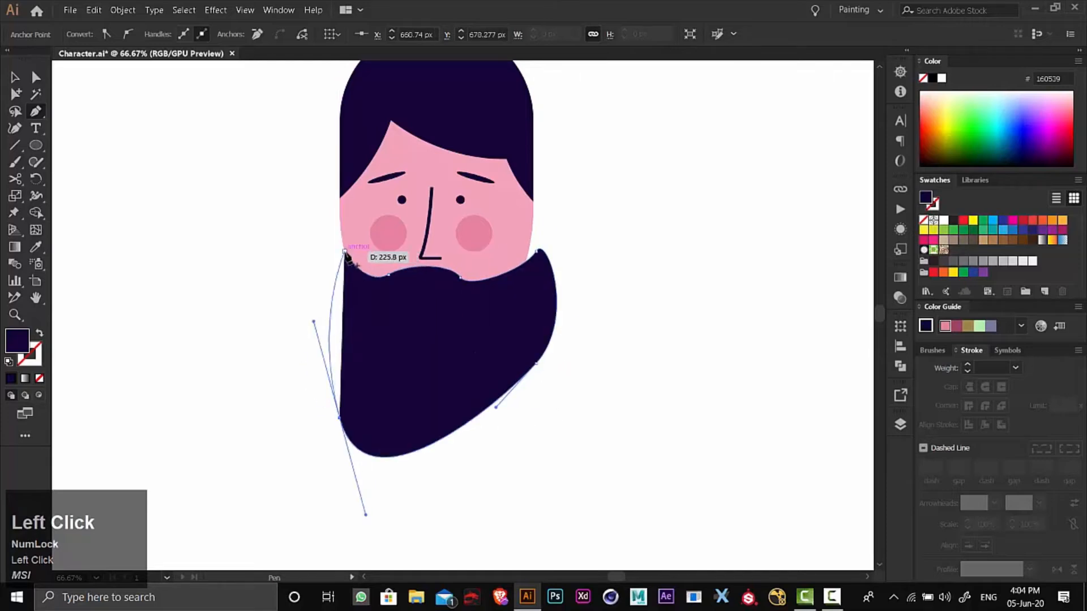
pyautogui.moveTo(344, 251); pyautogui.dragTo(364, 278)
pyautogui.click(13, 78)
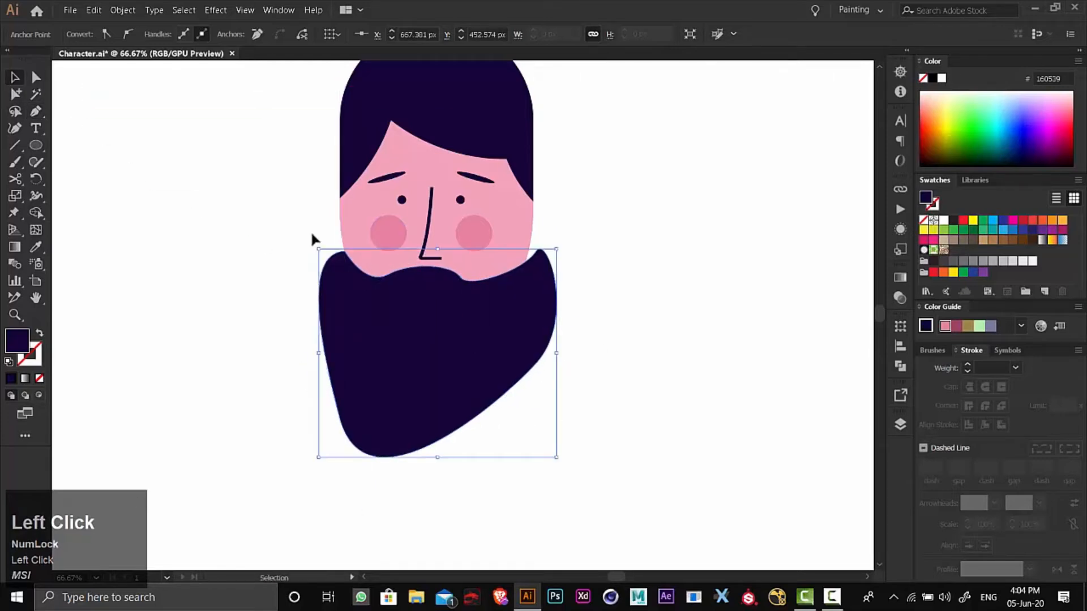
# Step: Trim the beard to the face ellipse by removing the area outside the face with the Shape Builder tool
pyautogui.keyDown('shift'); pyautogui.click(351, 201); pyautogui.keyUp('shift')
pyautogui.hotkey('shift', 'm')
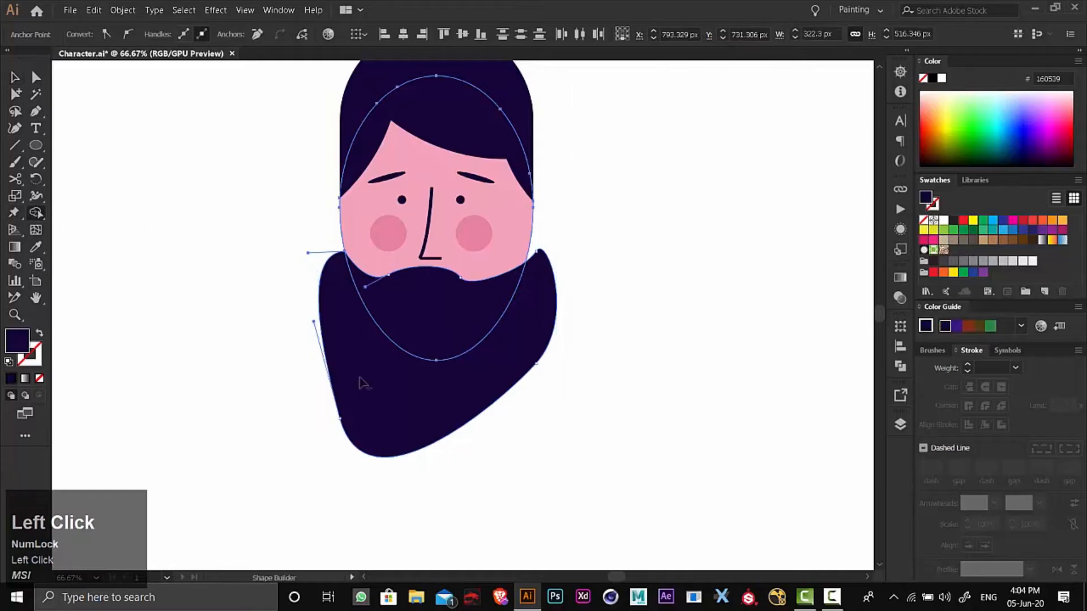
pyautogui.keyDown('alt'); pyautogui.click(360, 383); pyautogui.keyUp('alt')
pyautogui.click(13, 78)
pyautogui.click(201, 271)
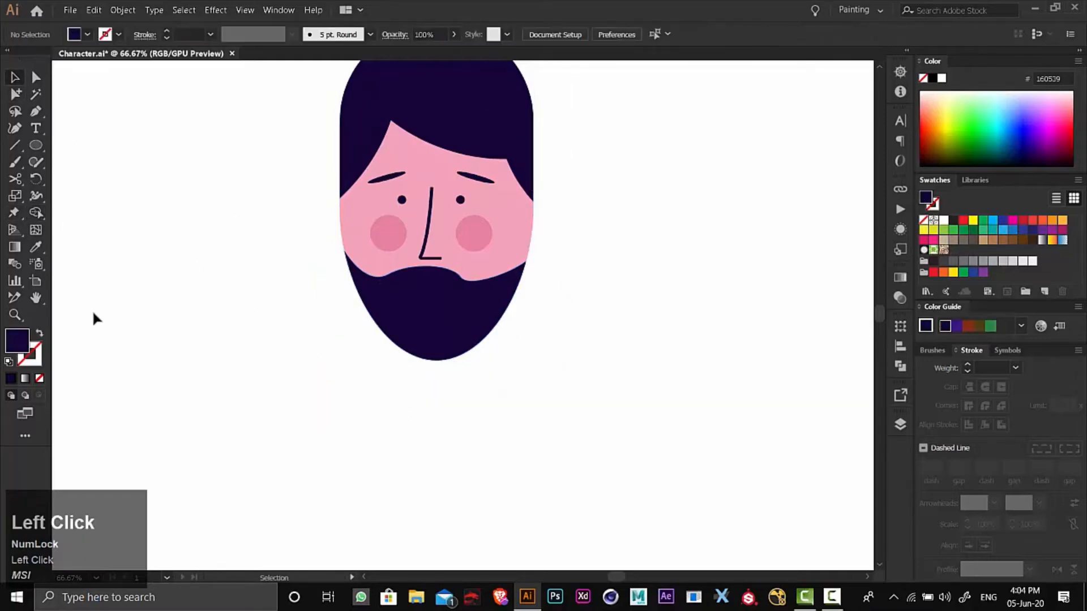
# Step: Move the anchor on the beard's upper edge, just right of the nose, slightly up to about X 827 px, Y 483 px
pyautogui.click(16, 315)
pyautogui.click(480, 296)
pyautogui.press('space')
pyautogui.moveTo(433, 301); pyautogui.dragTo(487, 320)
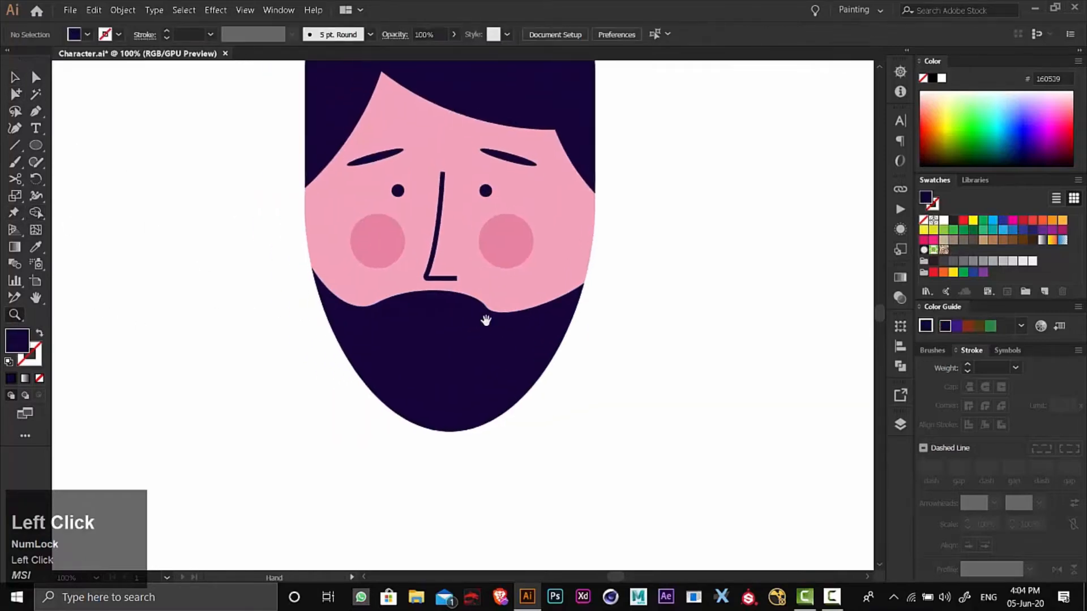
pyautogui.click(36, 78)
pyautogui.click(425, 332)
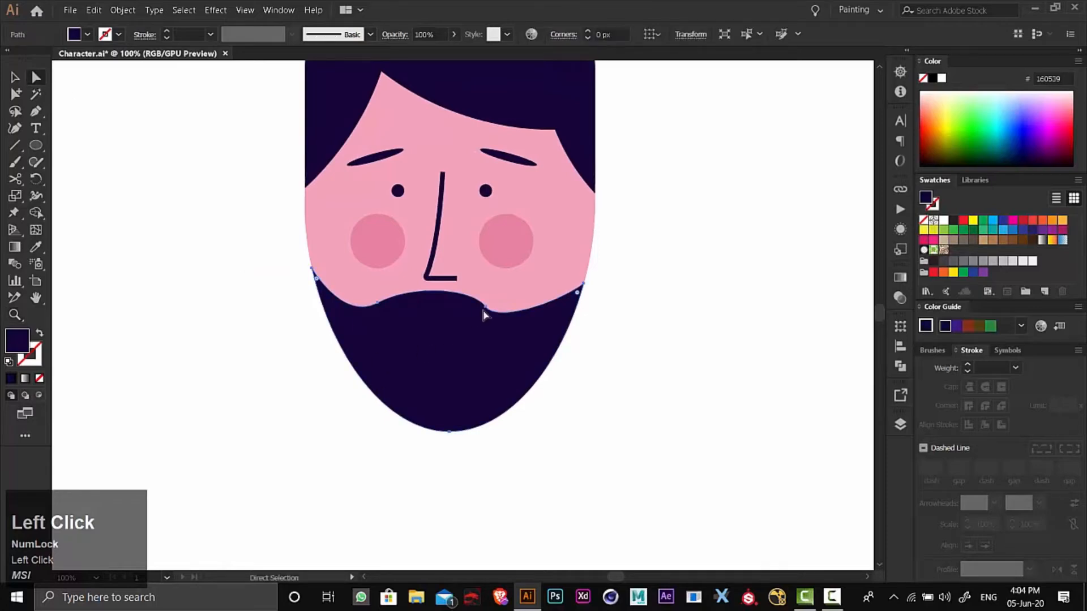
pyautogui.click(484, 308)
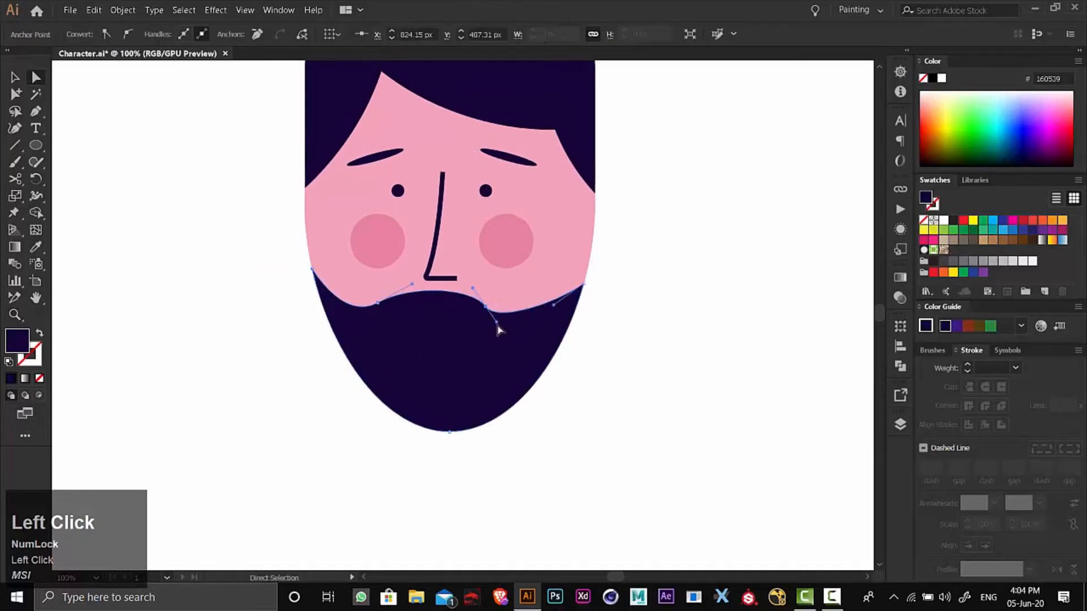
pyautogui.moveTo(501, 325); pyautogui.dragTo(486, 307)
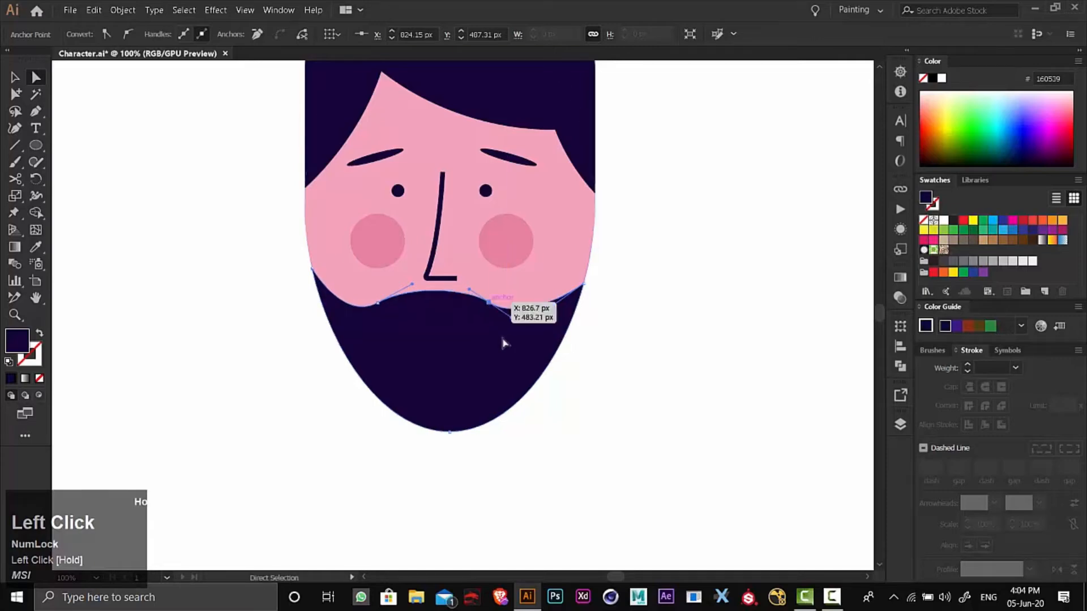
pyautogui.click(662, 342)
# Step: Draw a short, slightly slanted straight mouth line in the beard below the nose with the Pen tool
pyautogui.press('space')
pyautogui.moveTo(633, 330); pyautogui.dragTo(613, 365)
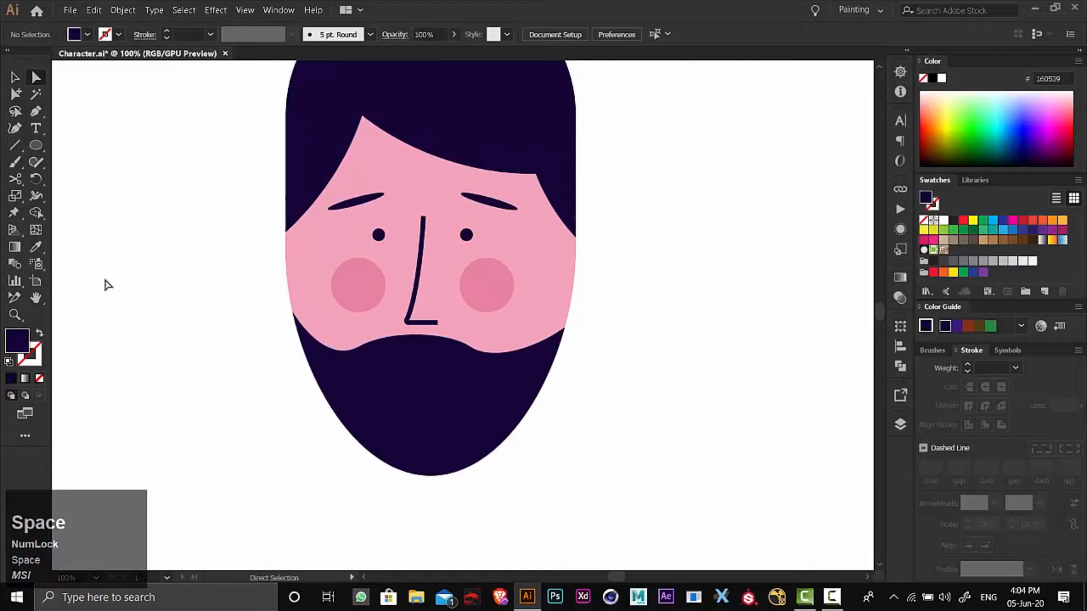
pyautogui.click(36, 112)
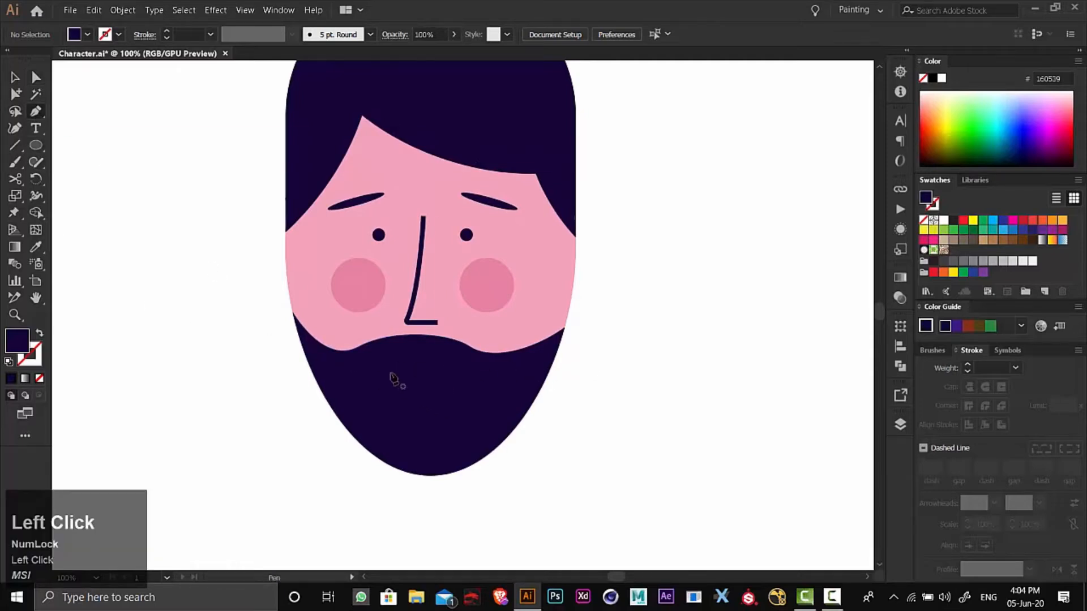
pyautogui.click(395, 379)
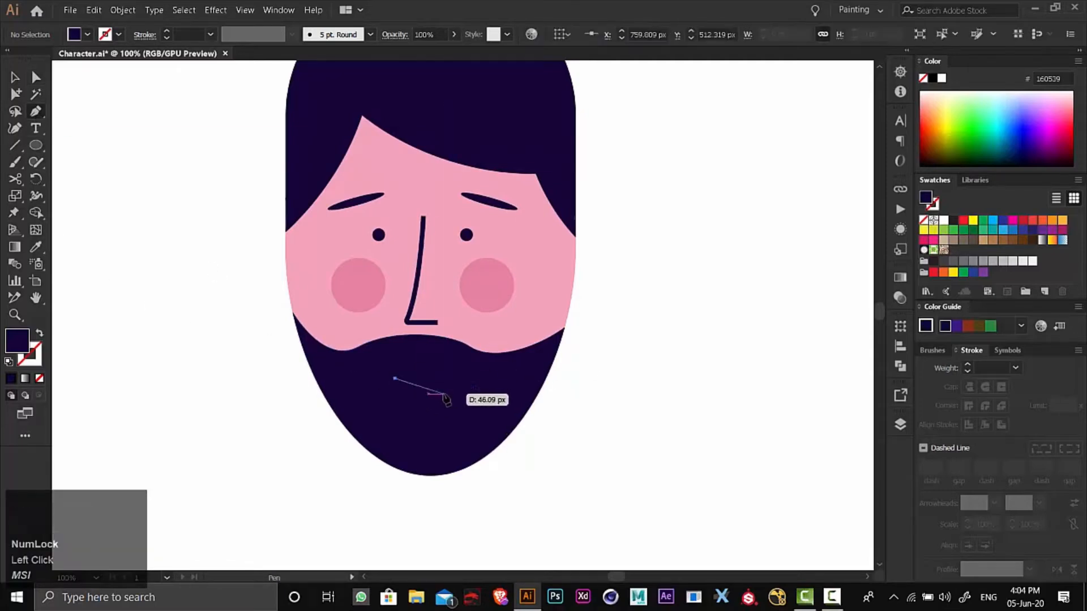
pyautogui.click(444, 388)
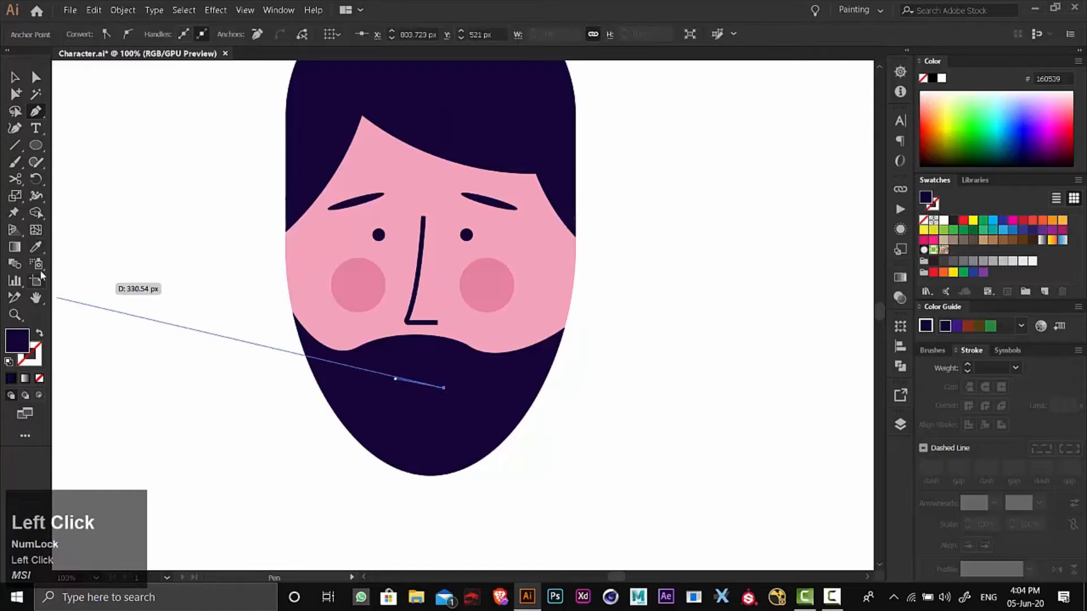
# Step: Give the mouth line the face's pink as its stroke colour, with no fill and a 4 pt stroke weight
pyautogui.click(35, 247)
pyautogui.click(446, 253)
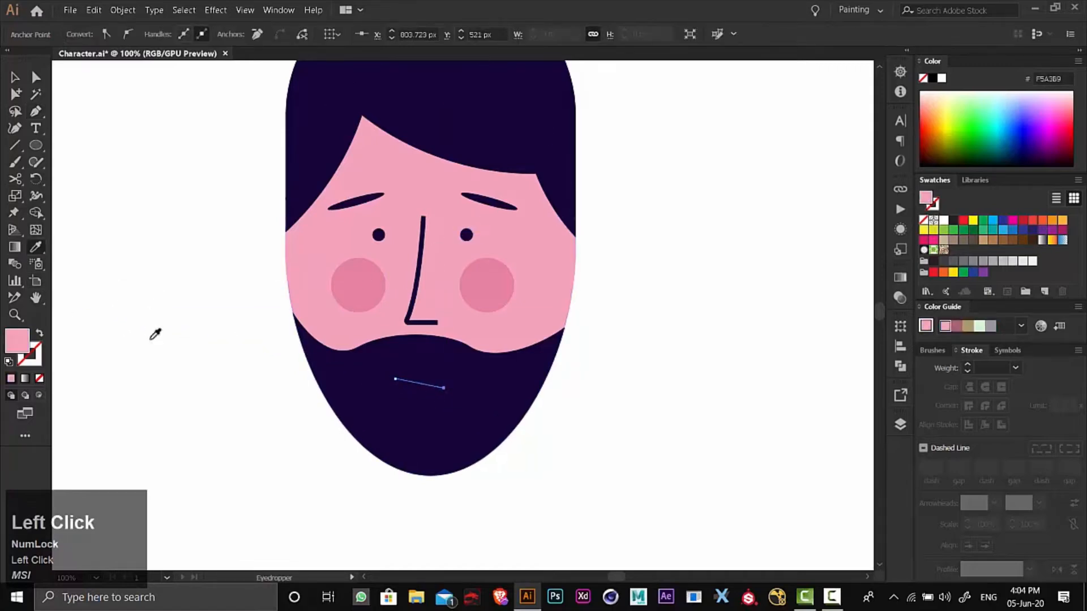
pyautogui.click(39, 335)
pyautogui.click(15, 79)
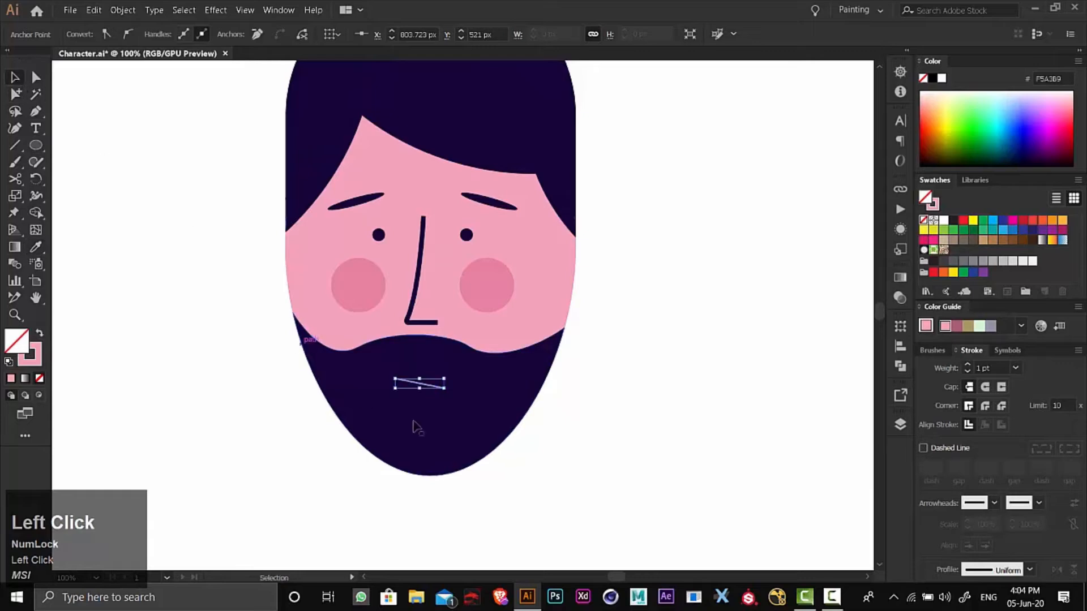
pyautogui.click(427, 389)
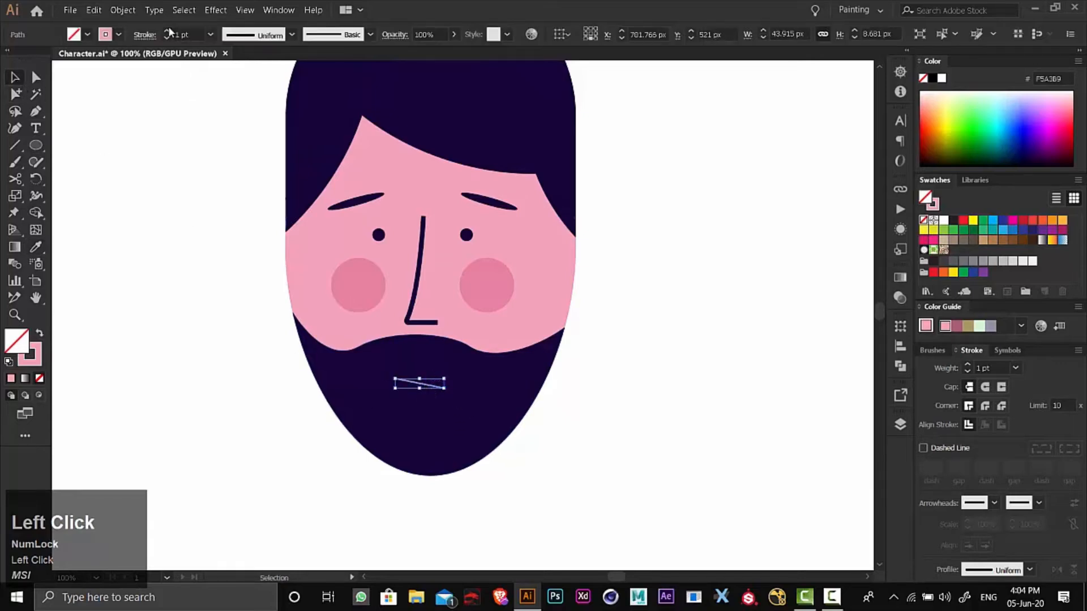
pyautogui.click(200, 243)
# Step: Draw a tall ellipse about 51 by 98 px to the right of the head and give it the face's pink fill
pyautogui.click(13, 319)
pyautogui.keyDown('alt'); pyautogui.click(529, 328); pyautogui.keyUp('alt')
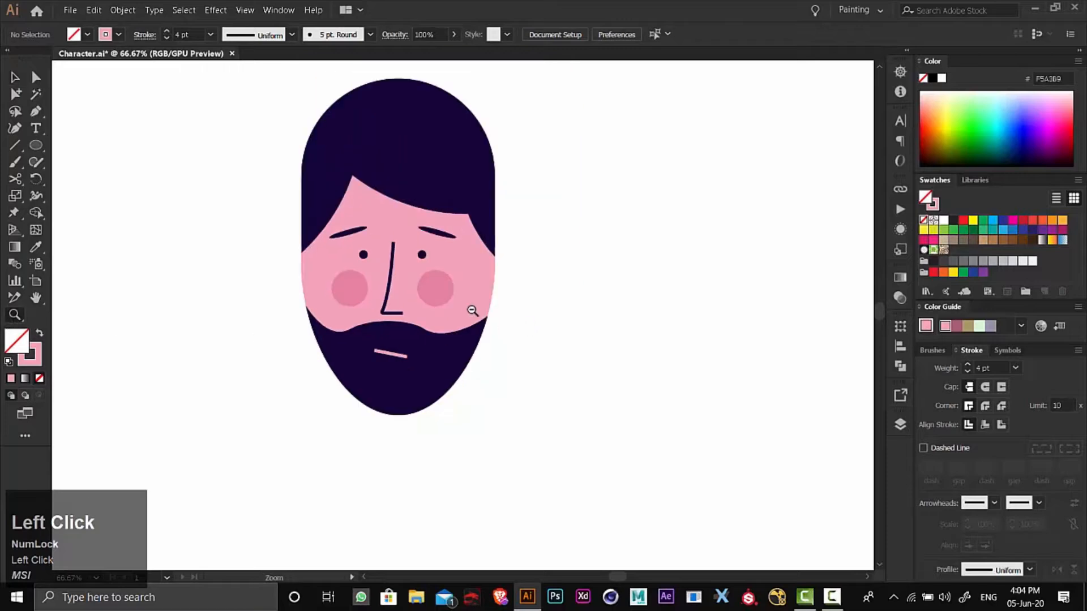
pyautogui.keyDown('alt'); pyautogui.click(471, 308); pyautogui.keyUp('alt')
pyautogui.moveTo(463, 301); pyautogui.dragTo(510, 303)
pyautogui.click(498, 277)
pyautogui.moveTo(436, 324)
pyautogui.mouseDown()
pyautogui.moveTo(440, 287)
pyautogui.moveTo(411, 275)
pyautogui.moveTo(444, 315)
pyautogui.moveTo(435, 313)
pyautogui.mouseUp()
pyautogui.click(468, 283)
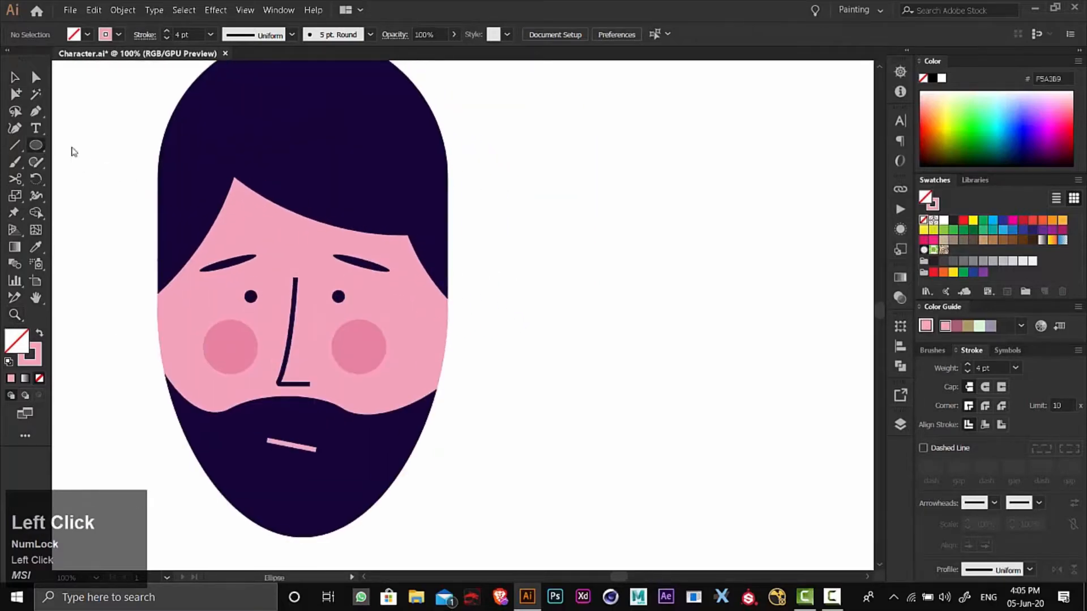
pyautogui.moveTo(552, 236); pyautogui.dragTo(607, 343)
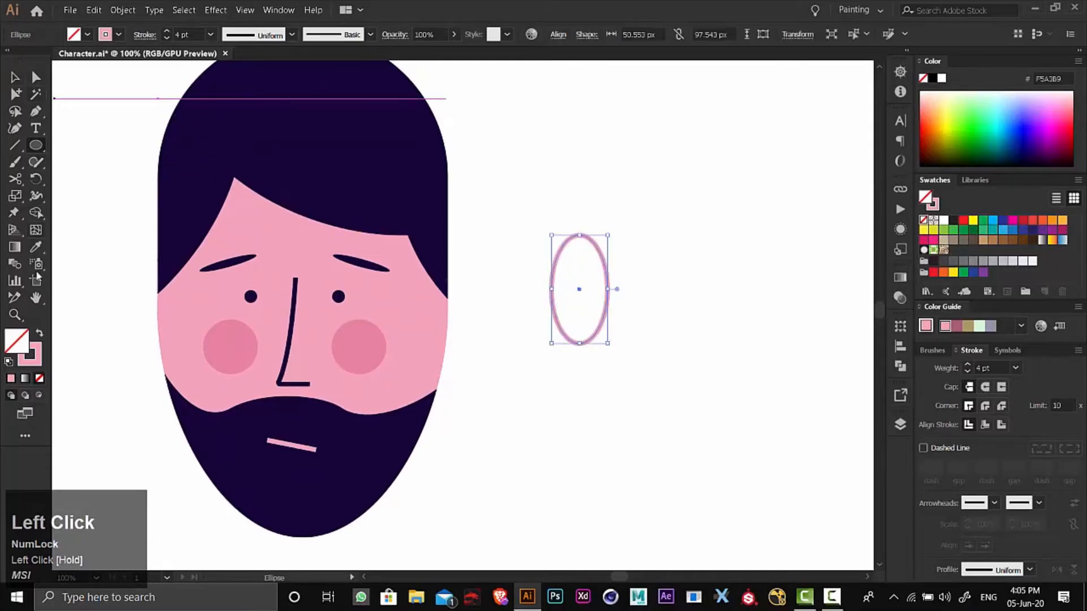
pyautogui.click(37, 248)
pyautogui.click(202, 294)
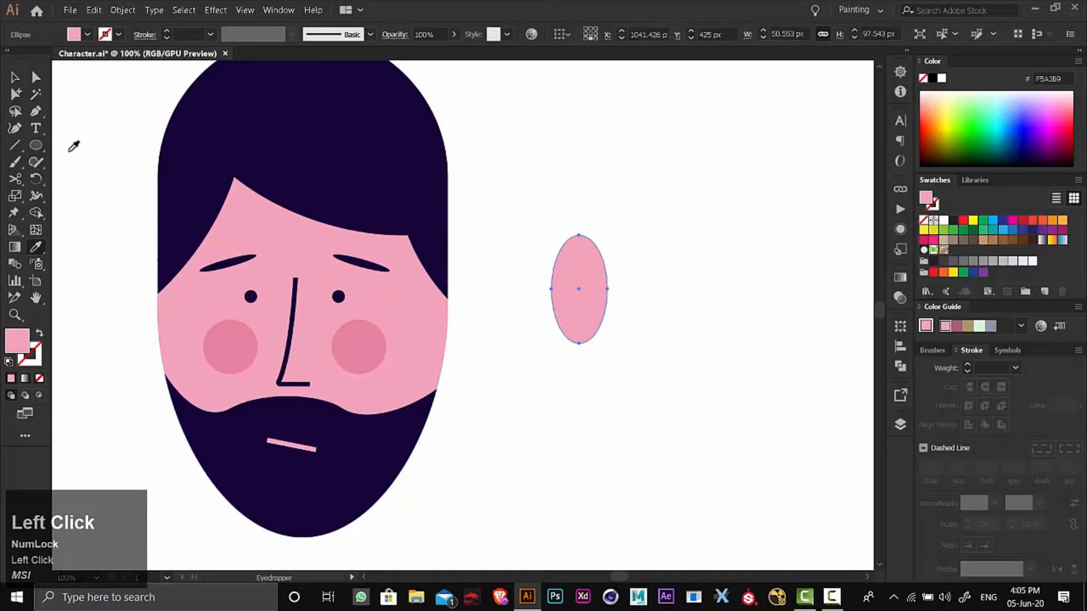
# Step: Reshape the ellipse into an ear by raising its bottom anchor, moving its right anchor inward and adjusting that anchor's upper handle
pyautogui.click(35, 77)
pyautogui.click(580, 343)
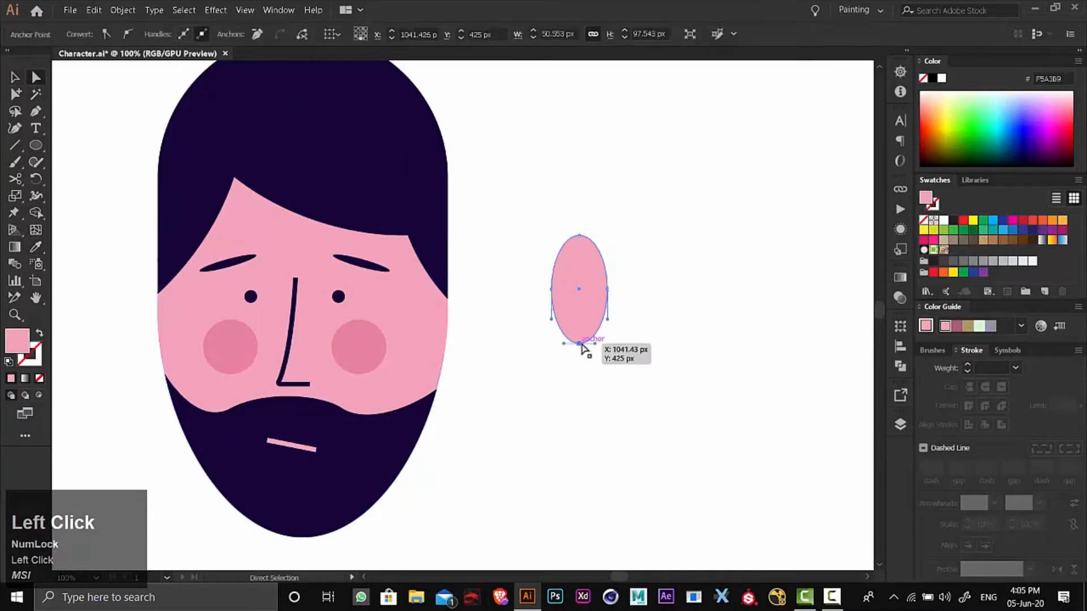
pyautogui.moveTo(580, 344); pyautogui.dragTo(578, 338)
pyautogui.click(607, 289)
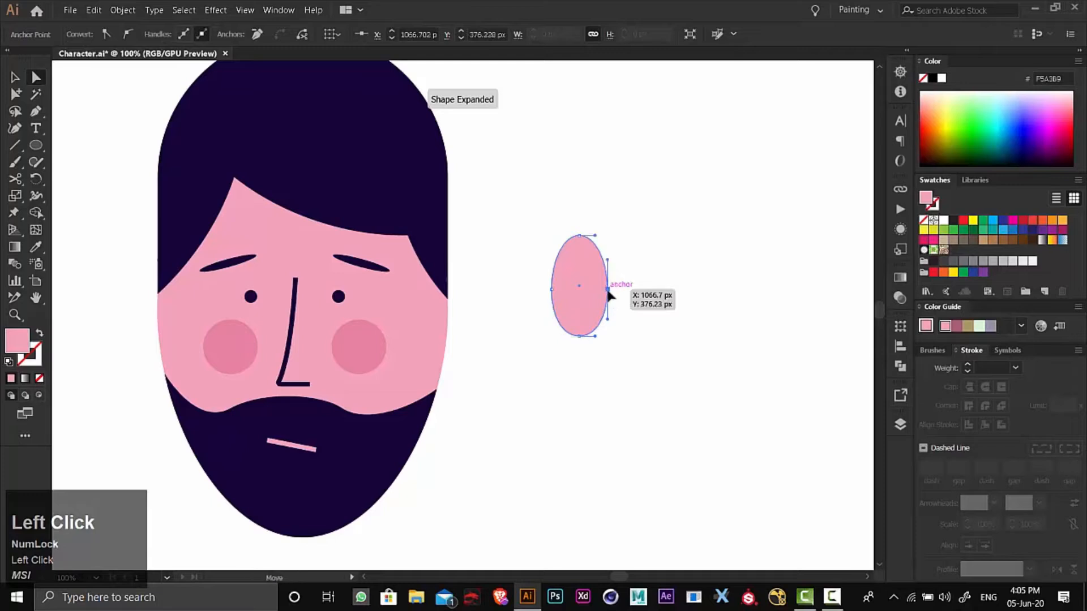
pyautogui.moveTo(607, 289); pyautogui.dragTo(606, 258)
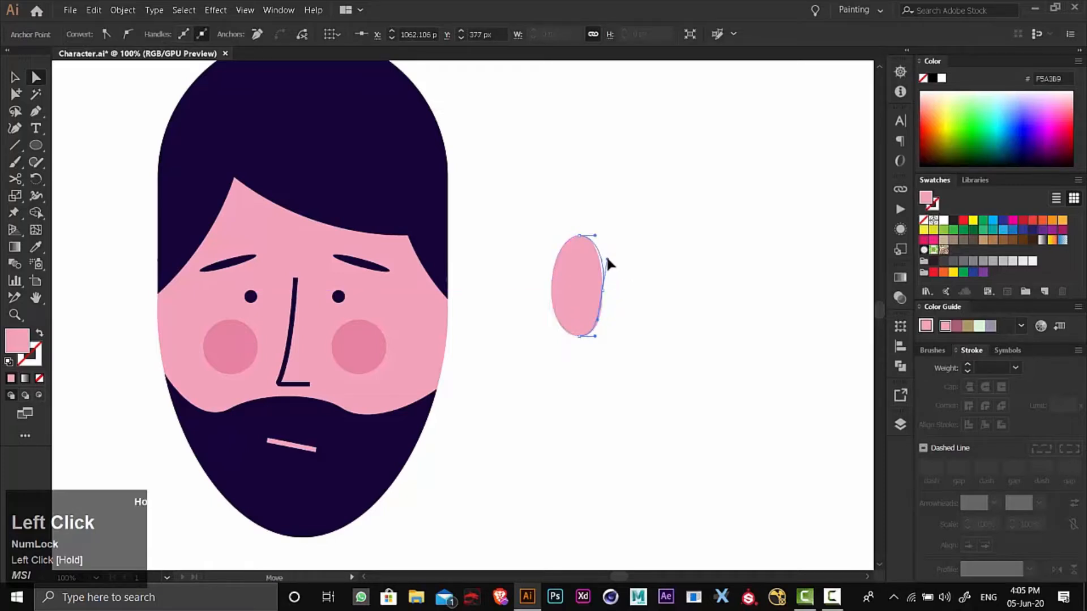
# Step: Tilt the ear shape slightly clockwise and place it against the right side of the face beside the cheek
pyautogui.click(13, 76)
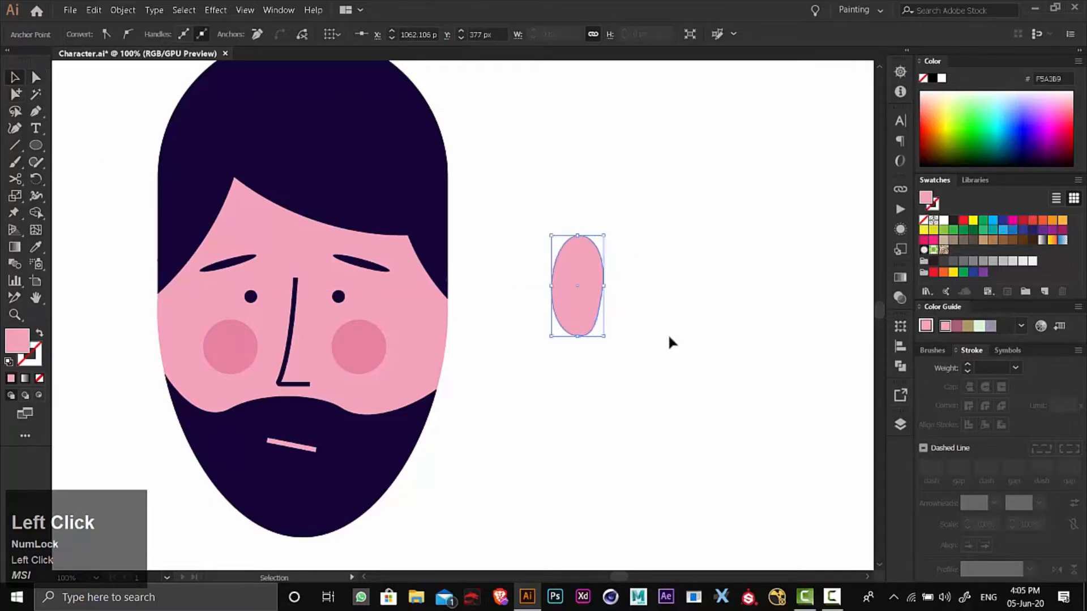
pyautogui.moveTo(610, 338); pyautogui.dragTo(596, 345)
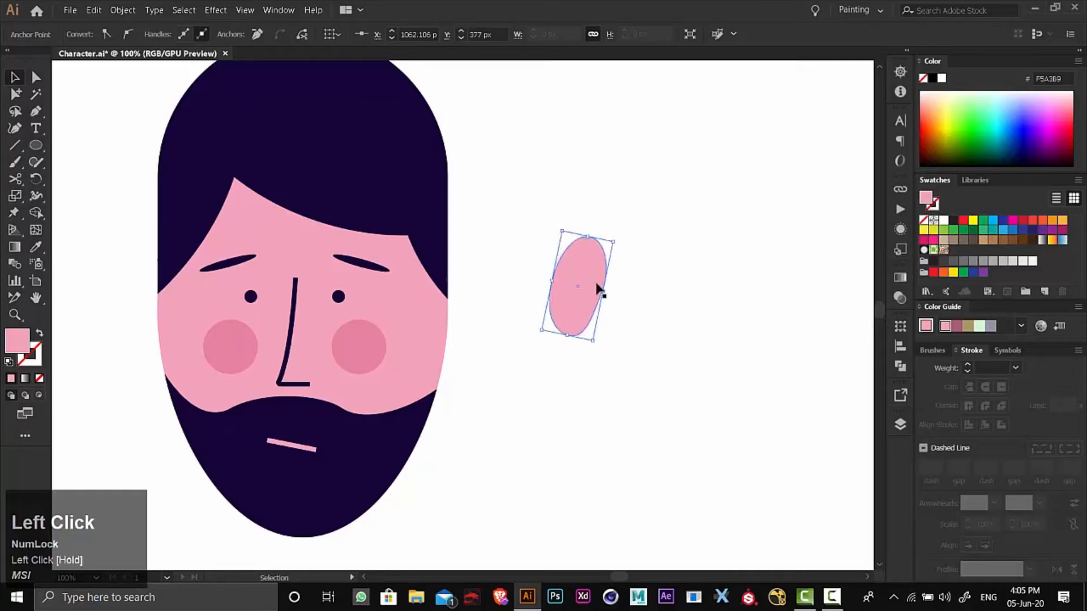
pyautogui.moveTo(598, 290); pyautogui.dragTo(473, 328)
pyautogui.click(567, 375)
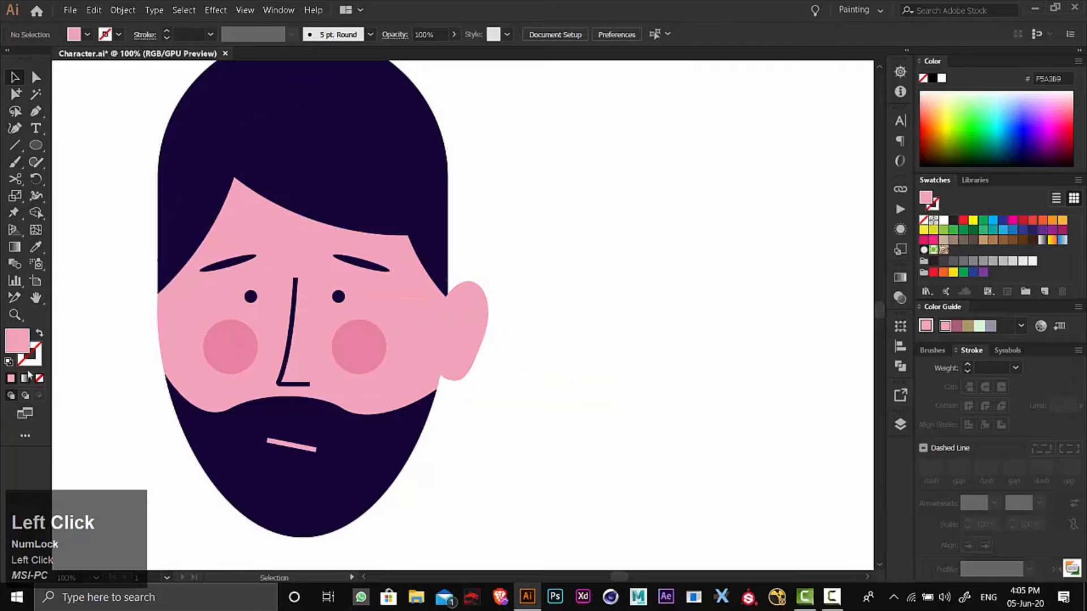
# Step: Draw an arched line across the upper part of the ear with the Pen tool and give it the nose's 4 pt navy stroke
pyautogui.click(544, 345)
pyautogui.click(338, 334)
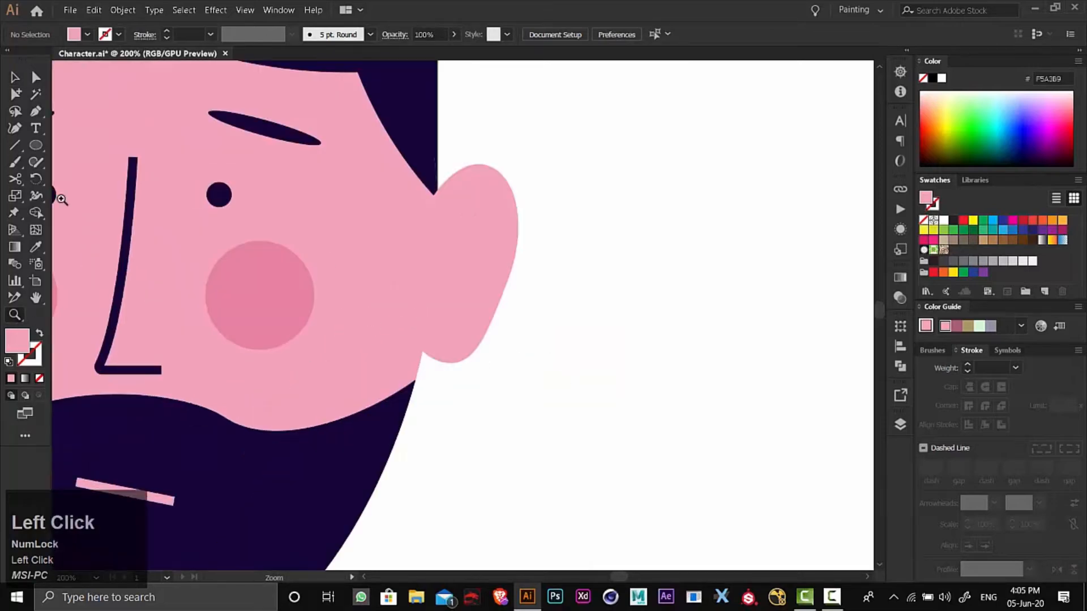
pyautogui.click(36, 111)
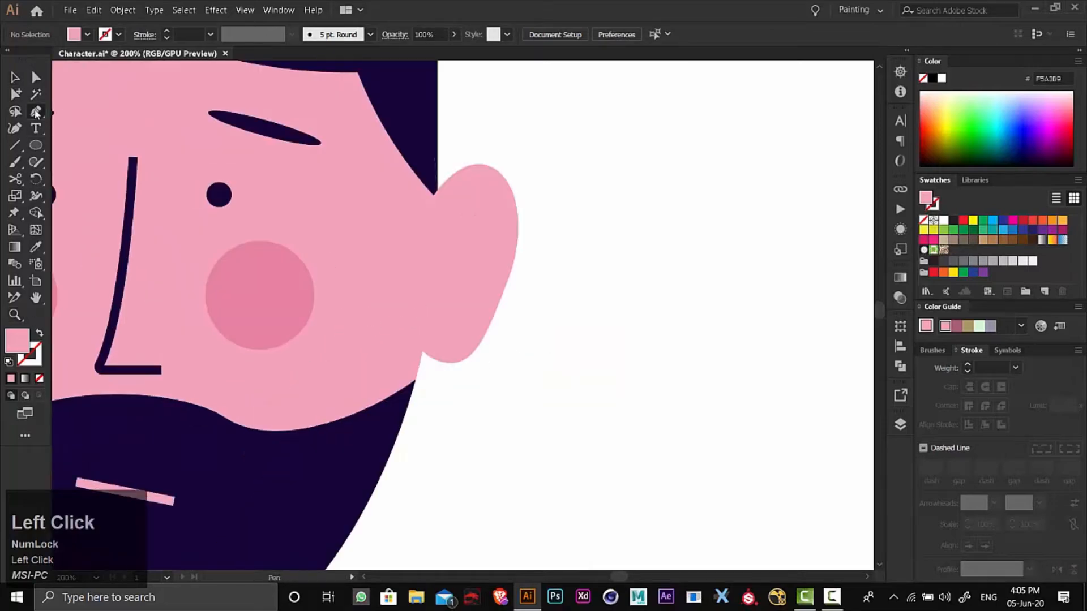
pyautogui.click(429, 230)
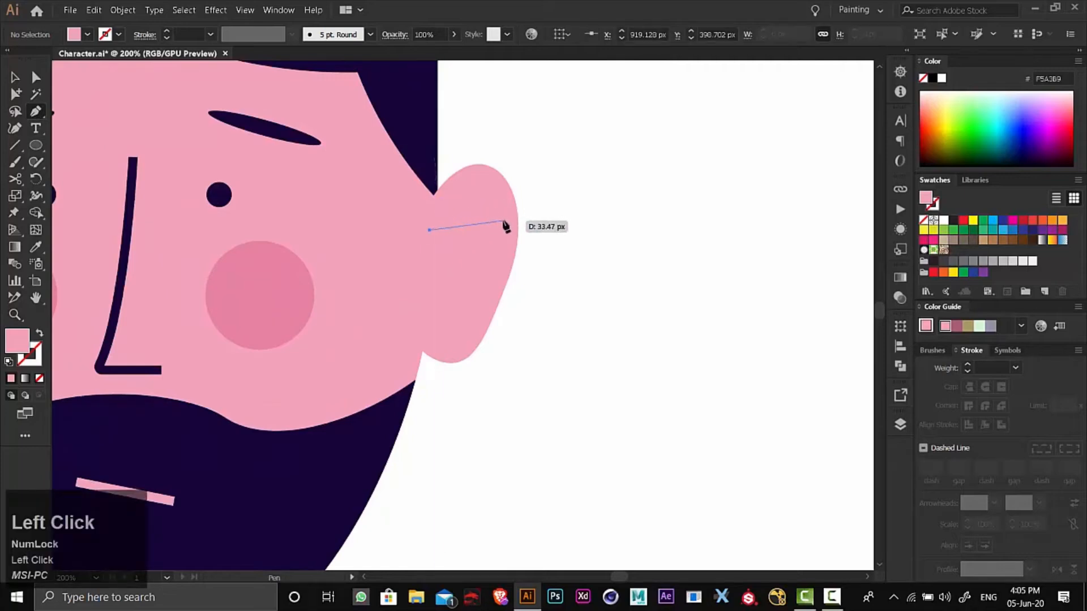
pyautogui.moveTo(509, 286); pyautogui.dragTo(512, 303)
pyautogui.click(36, 246)
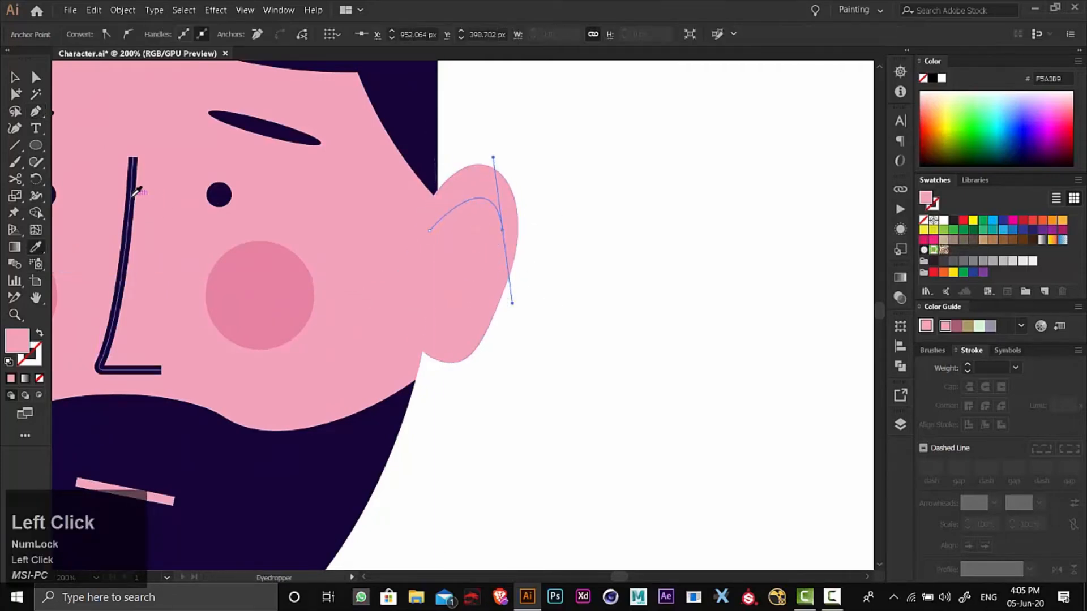
pyautogui.click(132, 182)
pyautogui.click(15, 78)
pyautogui.moveTo(449, 243); pyautogui.dragTo(510, 241)
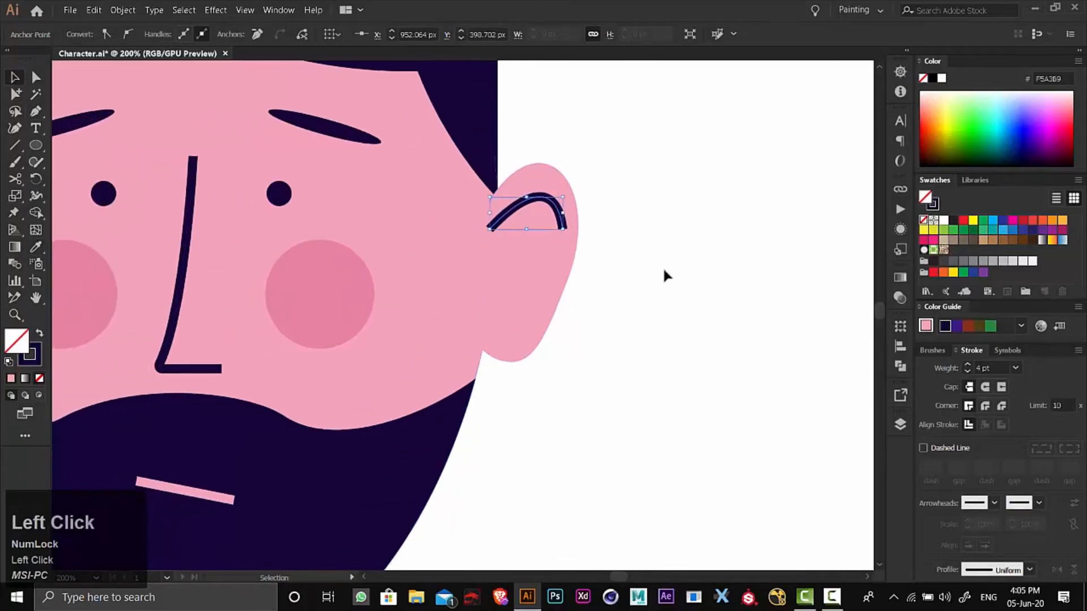
pyautogui.click(663, 266)
# Step: Draw a second curved line from the top of the ear's arch down to the lower part of the ear
pyautogui.click(38, 112)
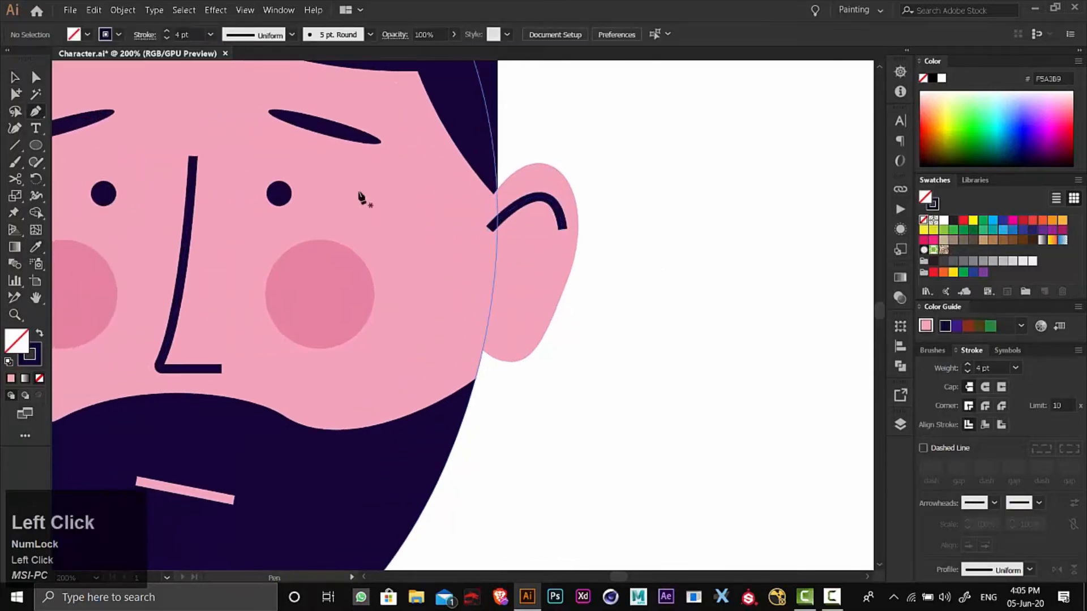
pyautogui.click(531, 199)
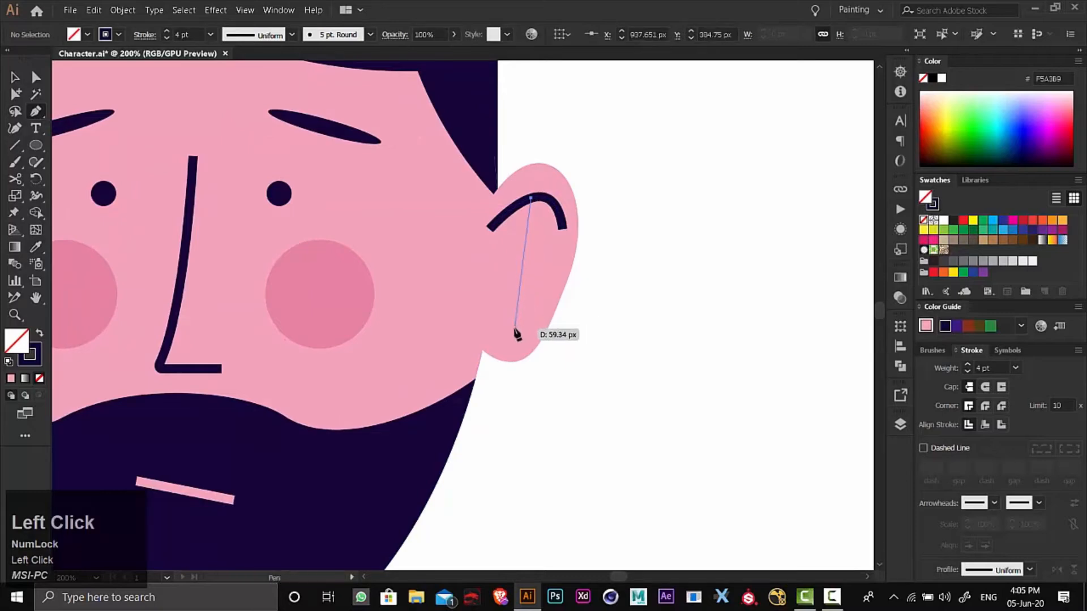
pyautogui.moveTo(514, 330)
pyautogui.mouseDown()
pyautogui.moveTo(478, 359)
pyautogui.moveTo(465, 388)
pyautogui.mouseUp()
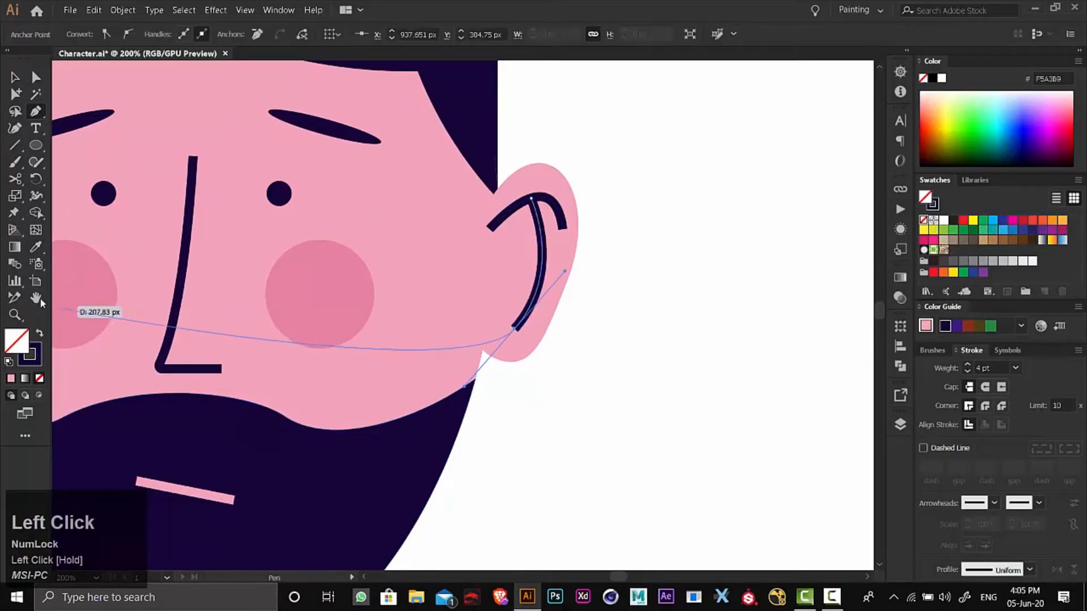
# Step: Make a mirrored copy of the ear and its inner lines using Reflect, and move it to the left side of the face
pyautogui.click(15, 315)
pyautogui.keyDown('alt'); pyautogui.click(356, 300); pyautogui.keyUp('alt')
pyautogui.keyDown('alt'); pyautogui.click(366, 319); pyautogui.keyUp('alt')
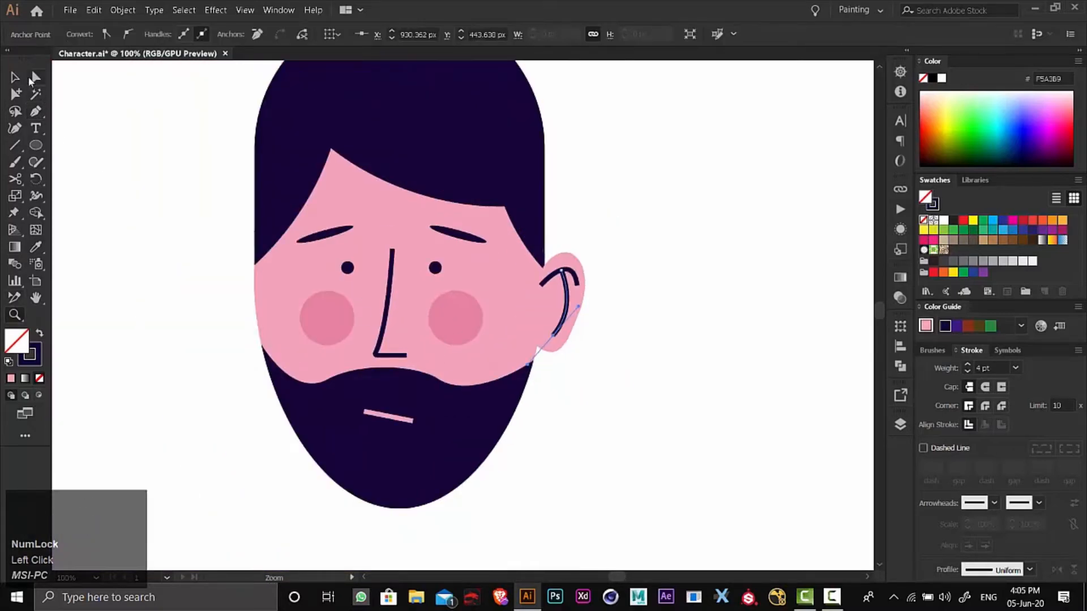
pyautogui.click(15, 78)
pyautogui.moveTo(604, 243)
pyautogui.mouseDown()
pyautogui.moveTo(573, 342)
pyautogui.moveTo(526, 360)
pyautogui.mouseUp()
pyautogui.rightClick(573, 292)
pyautogui.moveTo(634, 471)
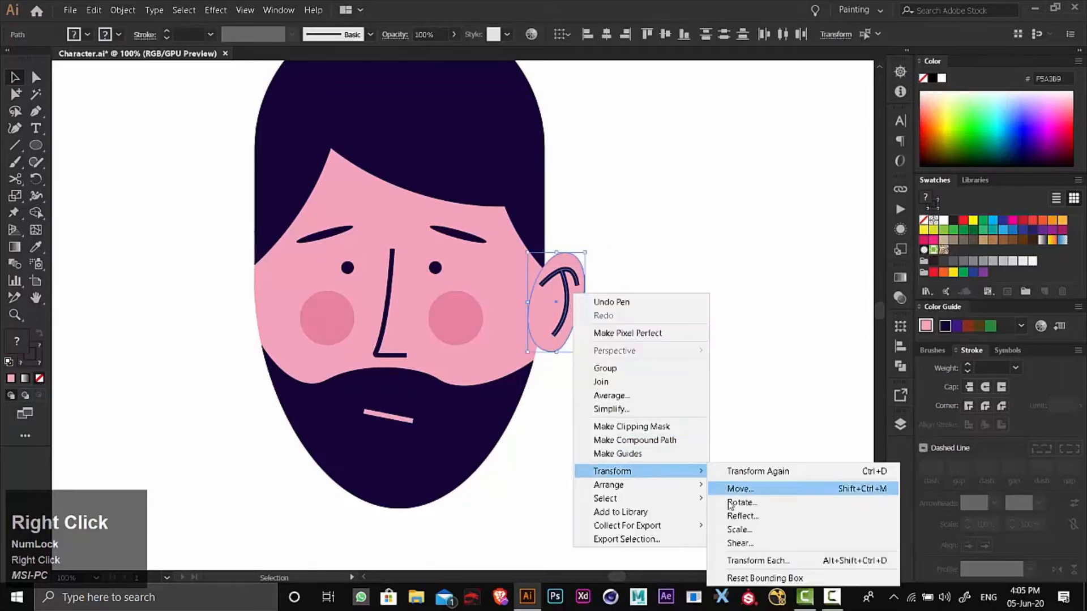
pyautogui.click(732, 512)
pyautogui.click(646, 335)
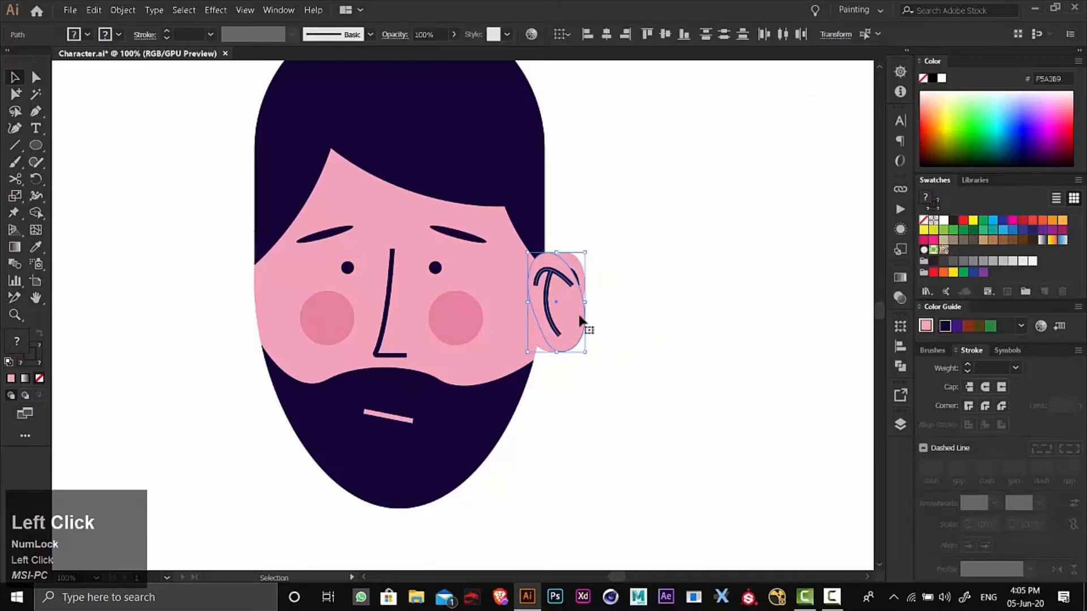
pyautogui.moveTo(583, 320); pyautogui.dragTo(256, 296)
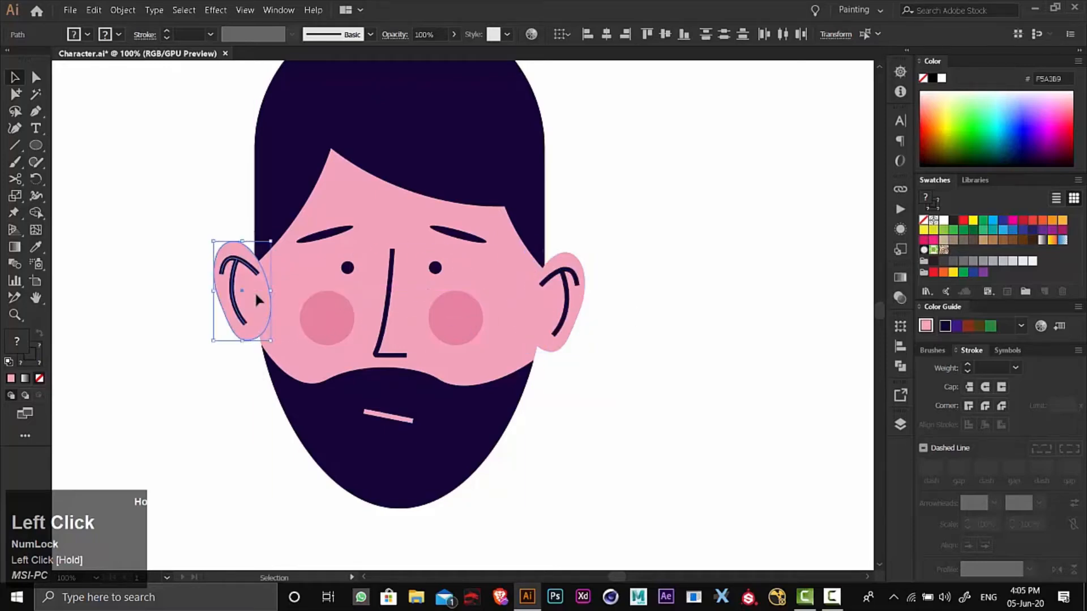
# Step: Send the mirrored left ear and its inner lines behind the rest of the artwork
pyautogui.rightClick(255, 292)
pyautogui.moveTo(324, 488)
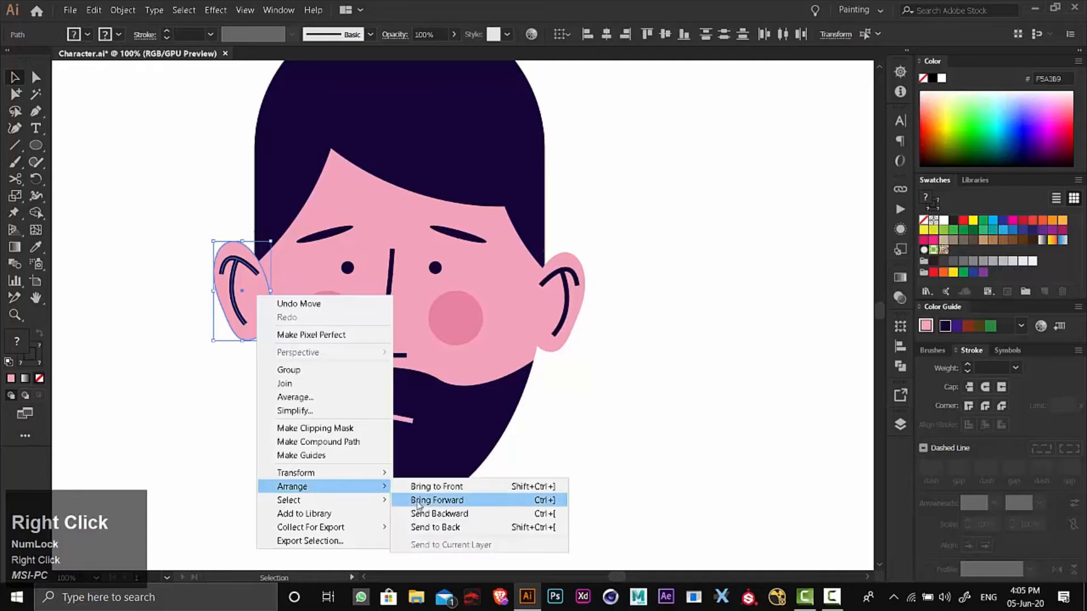
pyautogui.click(432, 527)
# Step: Nudge the left ear with its inner lines slightly outward from the side of the face and deselect it
pyautogui.press('Left')
pyautogui.press('Left')
pyautogui.press('Left')
pyautogui.press('Left')
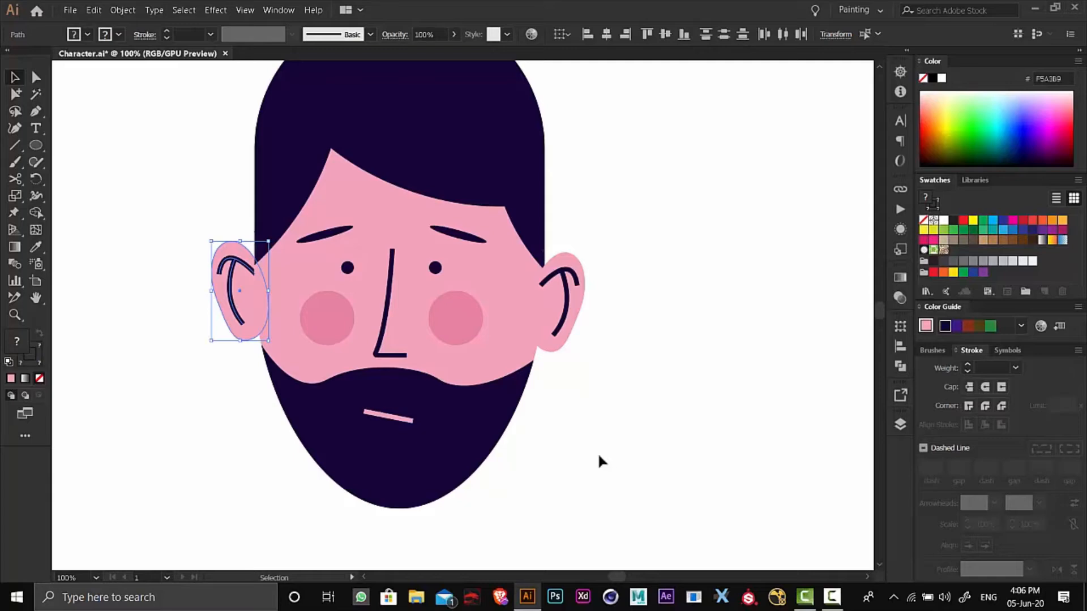
pyautogui.press('Left')
pyautogui.press('Left')
pyautogui.press('Left')
pyautogui.press('Left')
pyautogui.press('Left')
pyautogui.press('Left')
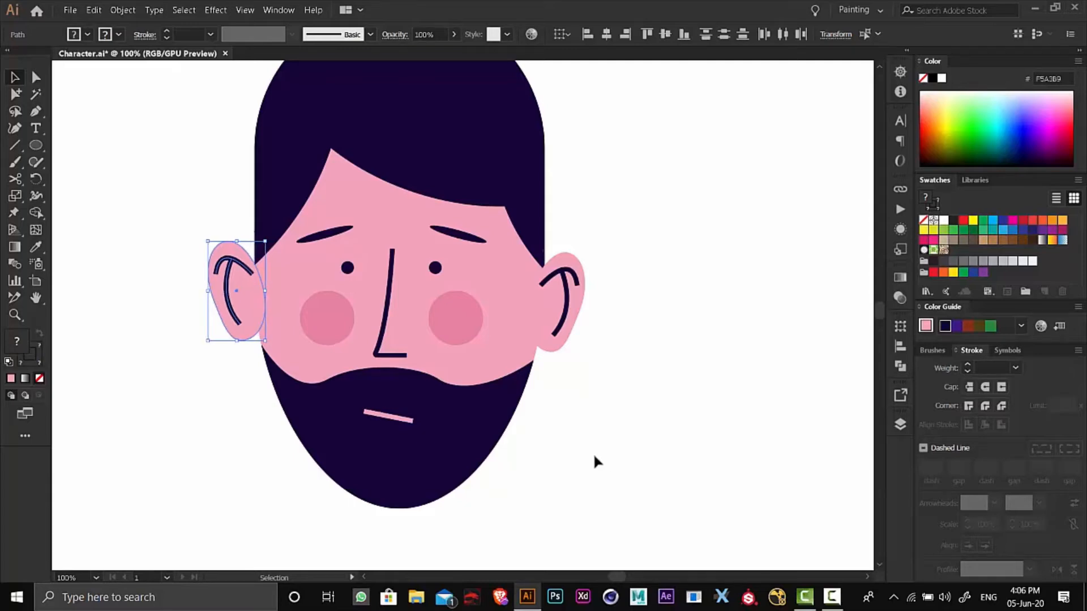
pyautogui.press('Right')
pyautogui.press('Right')
pyautogui.click(602, 470)
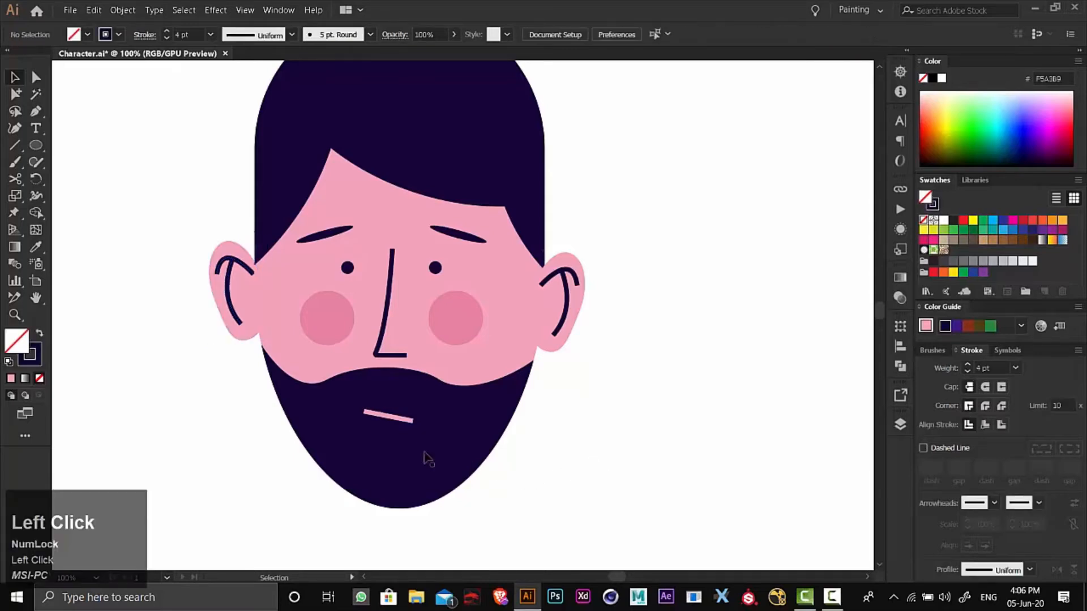
# Step: Draw a neck rectangle about 70 × 147 px beneath the beard and give it the face's pink fill
pyautogui.press('z')
pyautogui.keyDown('alt'); pyautogui.click(450, 356); pyautogui.keyUp('alt')
pyautogui.keyDown('alt'); pyautogui.click(475, 326); pyautogui.keyUp('alt')
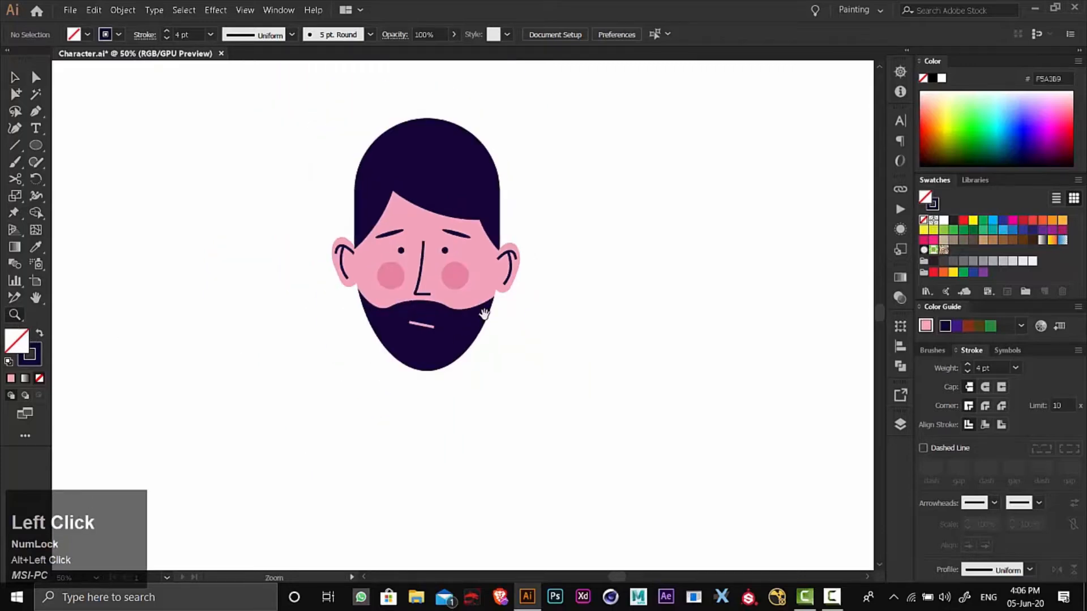
pyautogui.press('space')
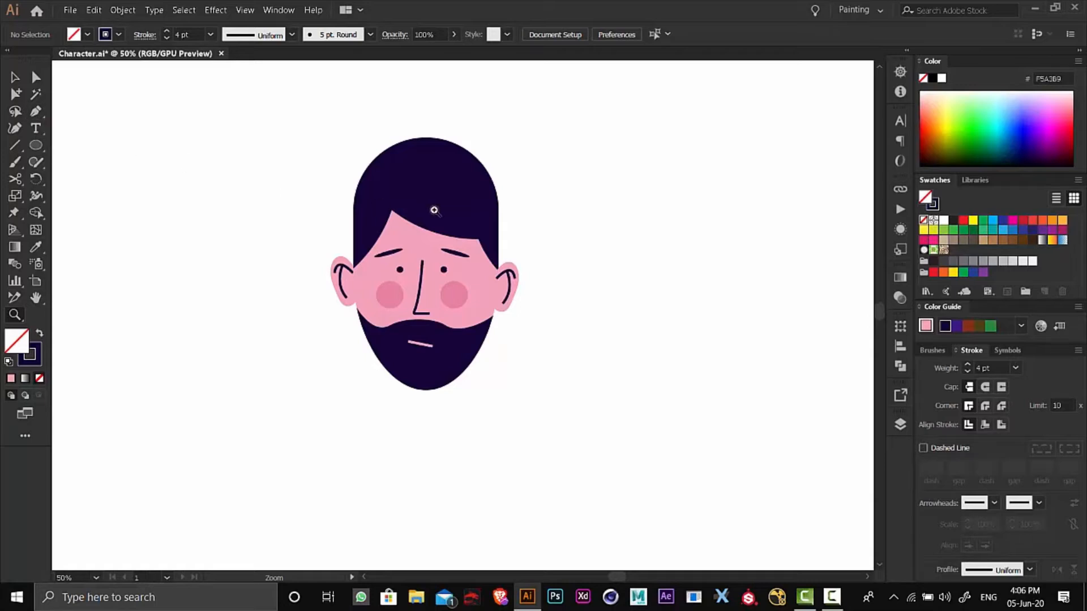
pyautogui.click(15, 78)
pyautogui.moveTo(37, 152); pyautogui.dragTo(79, 144)
pyautogui.moveTo(408, 342)
pyautogui.mouseDown()
pyautogui.moveTo(408, 381)
pyautogui.moveTo(447, 462)
pyautogui.mouseUp()
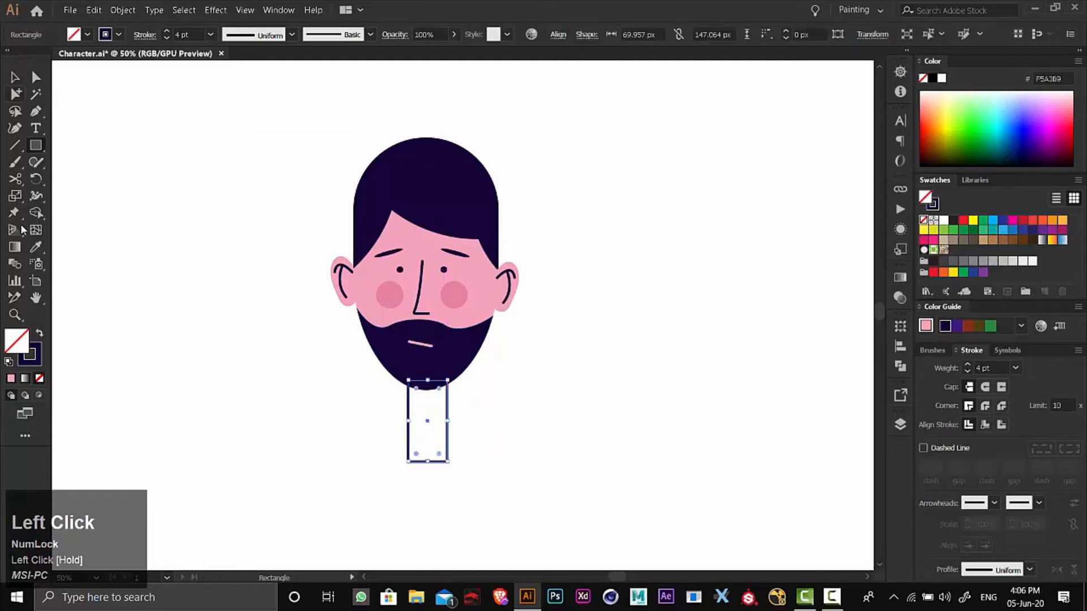
pyautogui.click(35, 247)
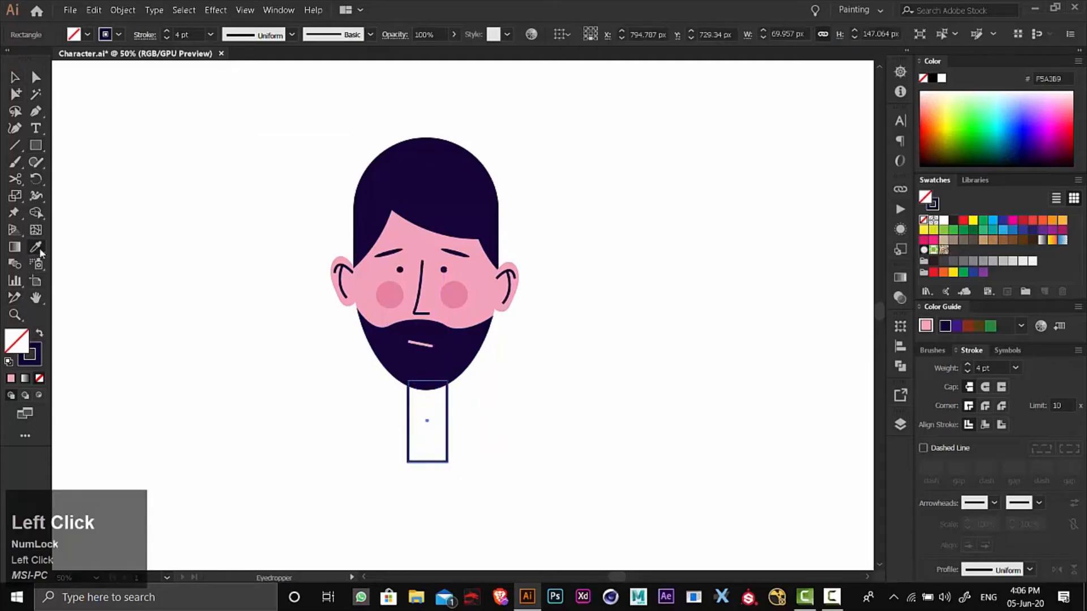
pyautogui.click(377, 265)
# Step: Widen the base of the neck by nudging its two lower corner points slightly outward
pyautogui.click(36, 77)
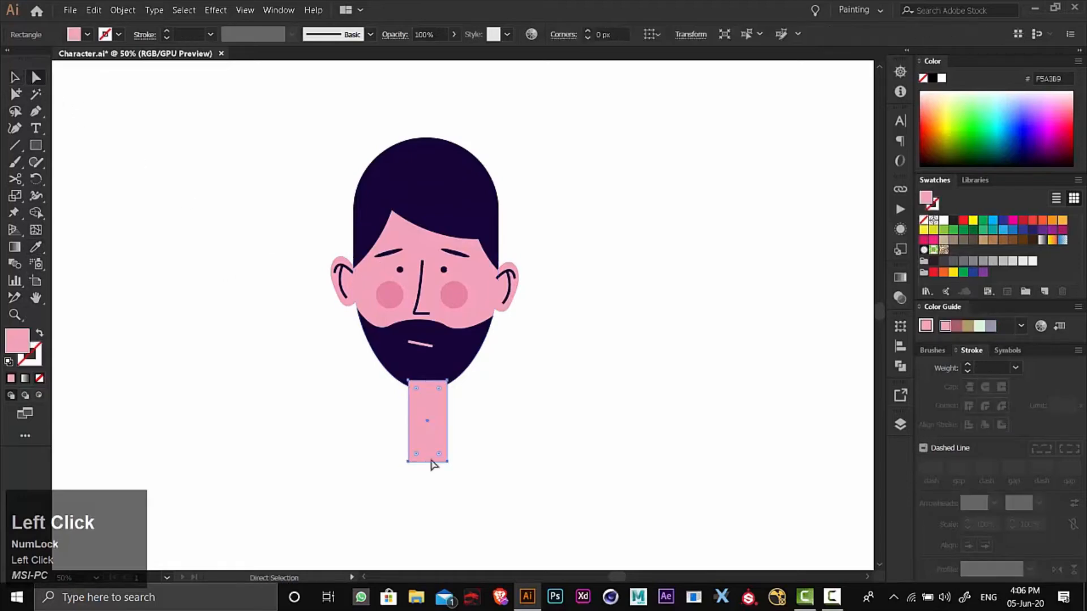
pyautogui.click(448, 462)
pyautogui.click(447, 462)
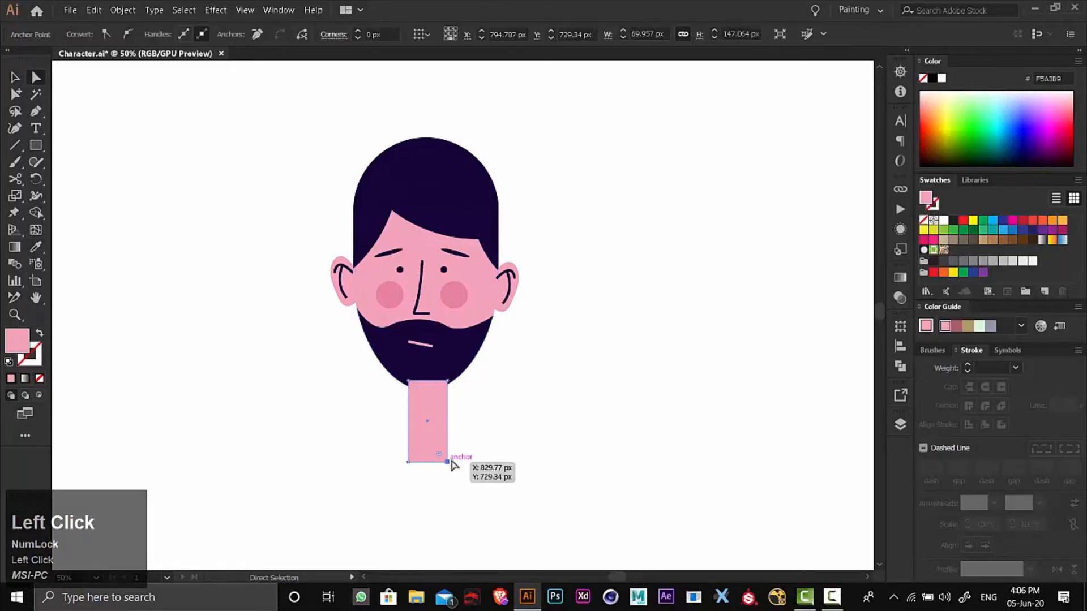
pyautogui.press('Right')
pyautogui.press('Right')
pyautogui.press('Right')
pyautogui.press('Right')
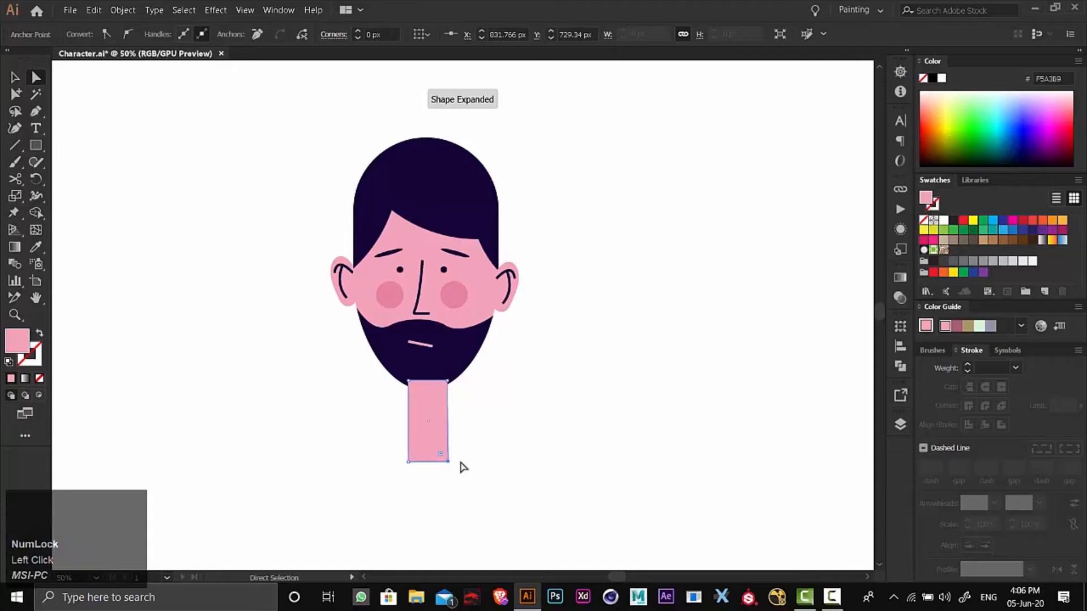
pyautogui.click(408, 462)
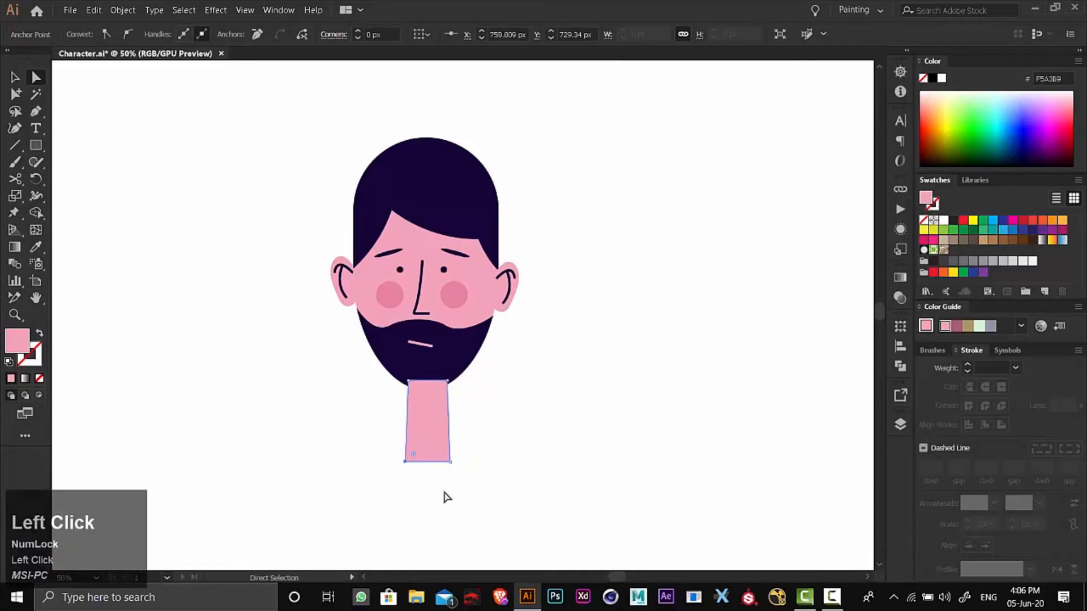
# Step: Round the neck's two lower corners into a semicircular end and send the neck behind the beard
pyautogui.moveTo(389, 478); pyautogui.dragTo(400, 415)
pyautogui.click(355, 430)
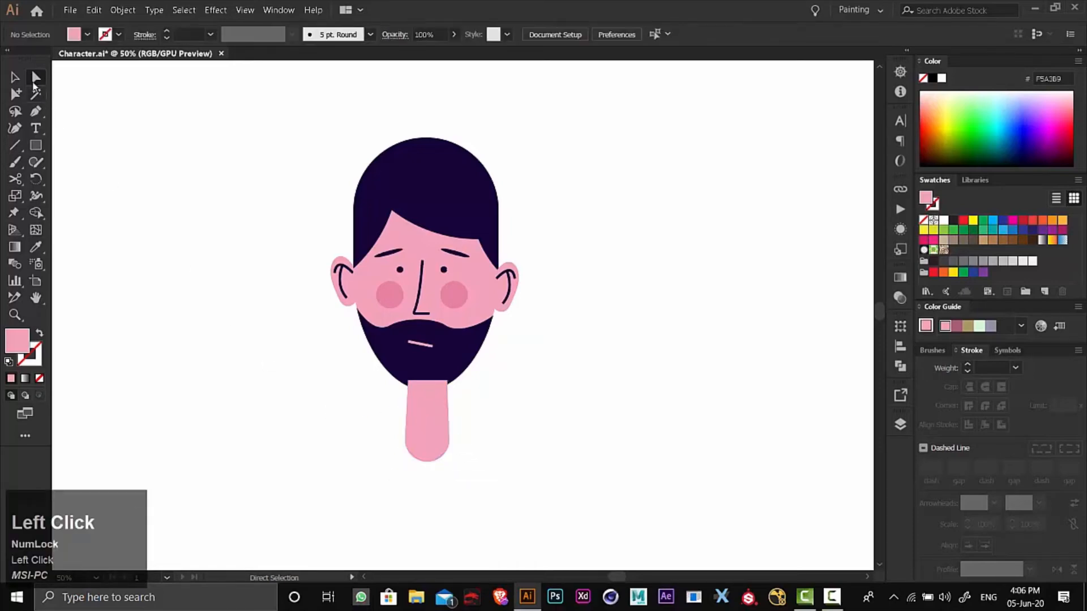
pyautogui.rightClick(427, 435)
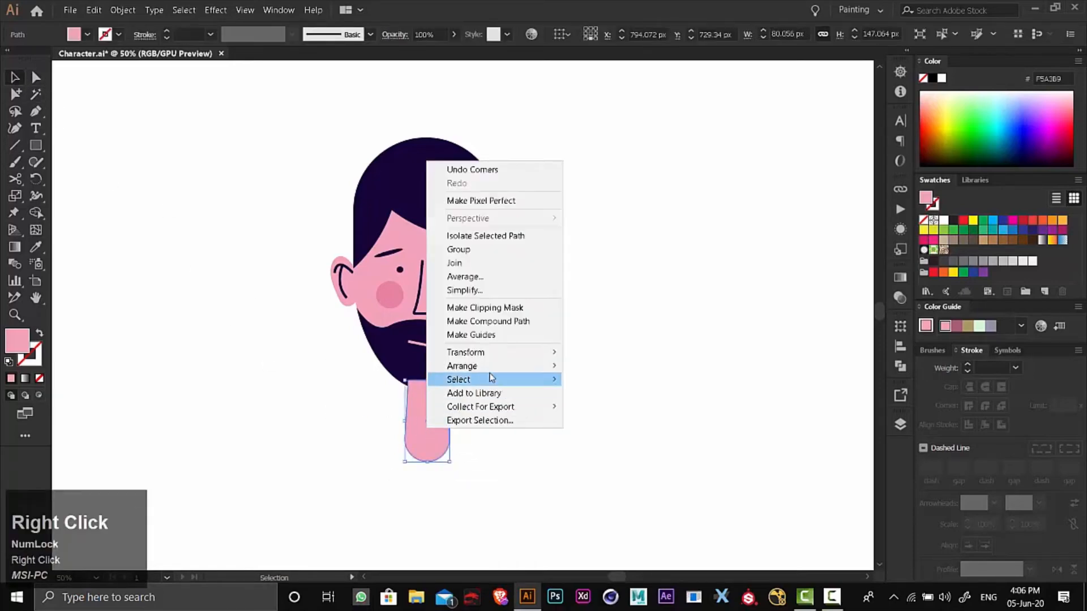
pyautogui.moveTo(521, 366)
pyautogui.click(611, 413)
pyautogui.click(72, 321)
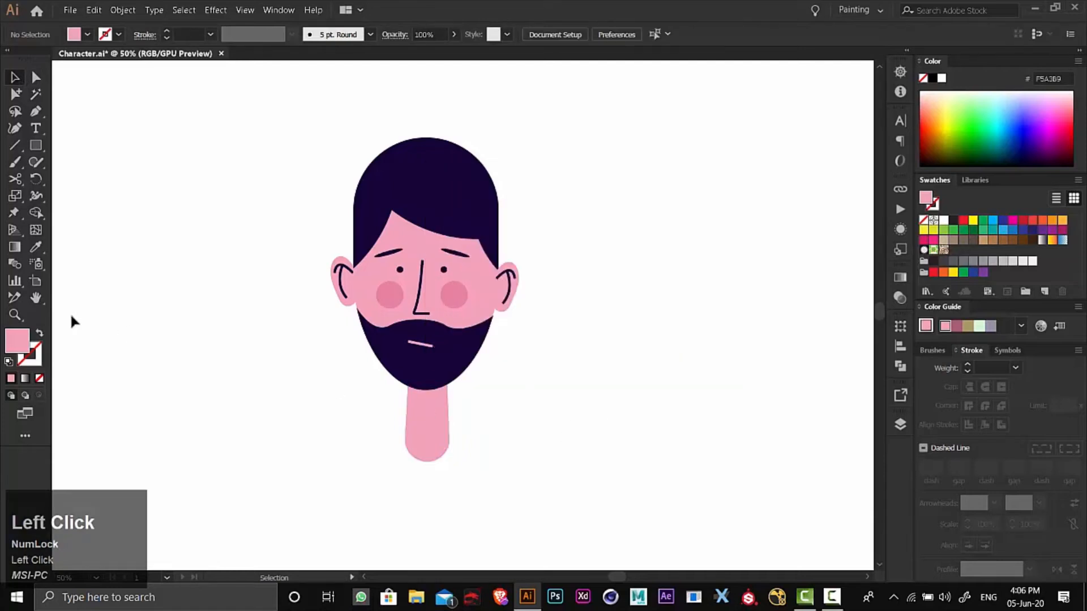
# Step: Draw an ellipse about 184 × 222 px over the beard and upper neck and give it the cheeks' darker pink
pyautogui.click(396, 382)
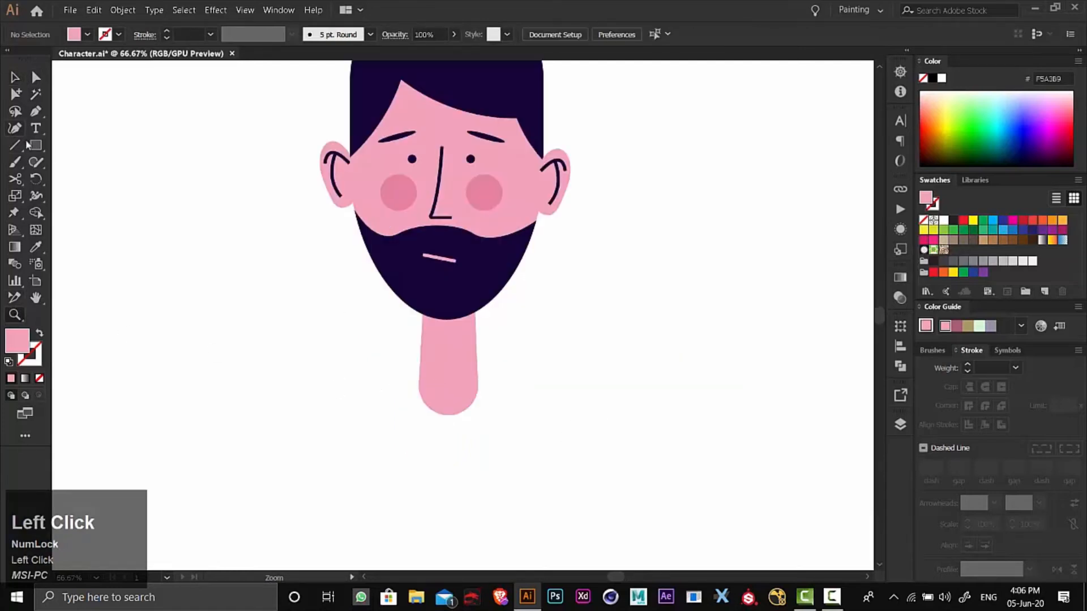
pyautogui.moveTo(35, 148); pyautogui.dragTo(92, 177)
pyautogui.moveTo(380, 173); pyautogui.dragTo(515, 339)
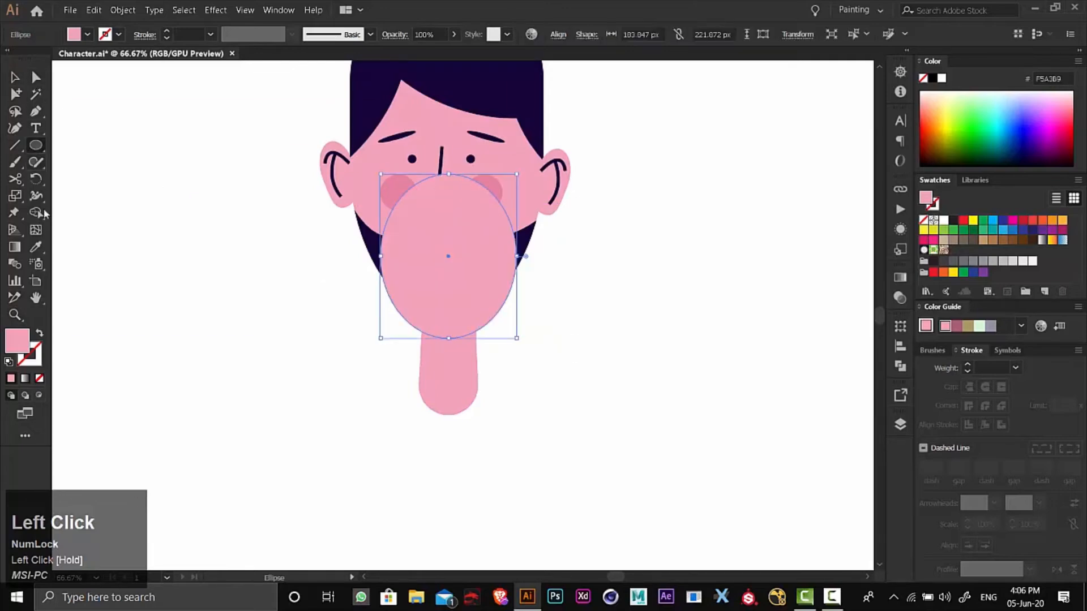
pyautogui.click(39, 249)
pyautogui.click(399, 178)
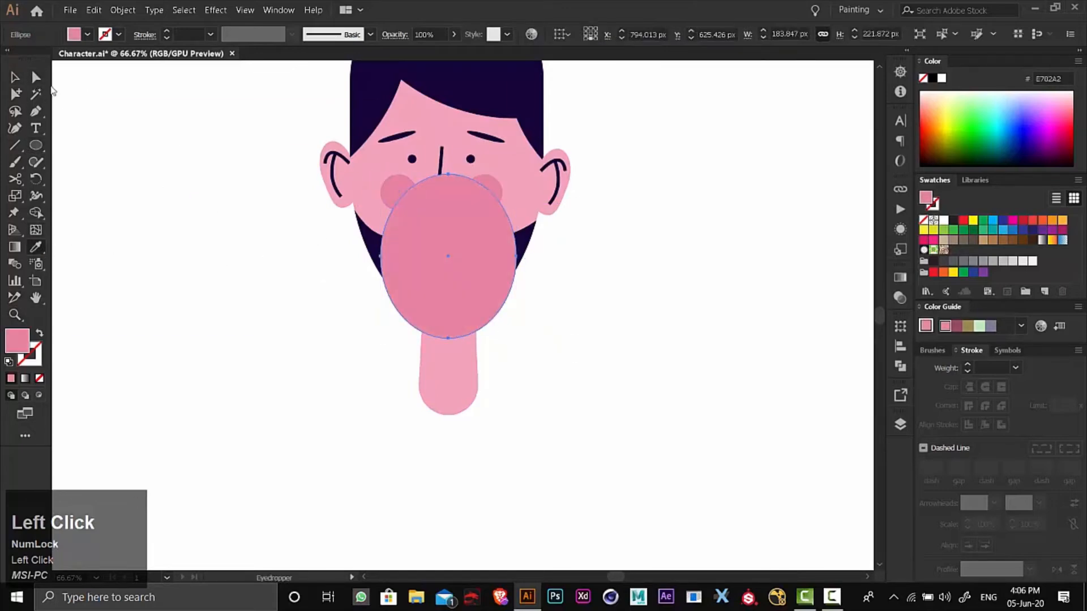
# Step: Trim away the part of the darker ellipse outside the neck with the Shape Builder tool, leaving a chin shadow
pyautogui.keyDown('shift'); pyautogui.click(451, 403); pyautogui.keyUp('shift')
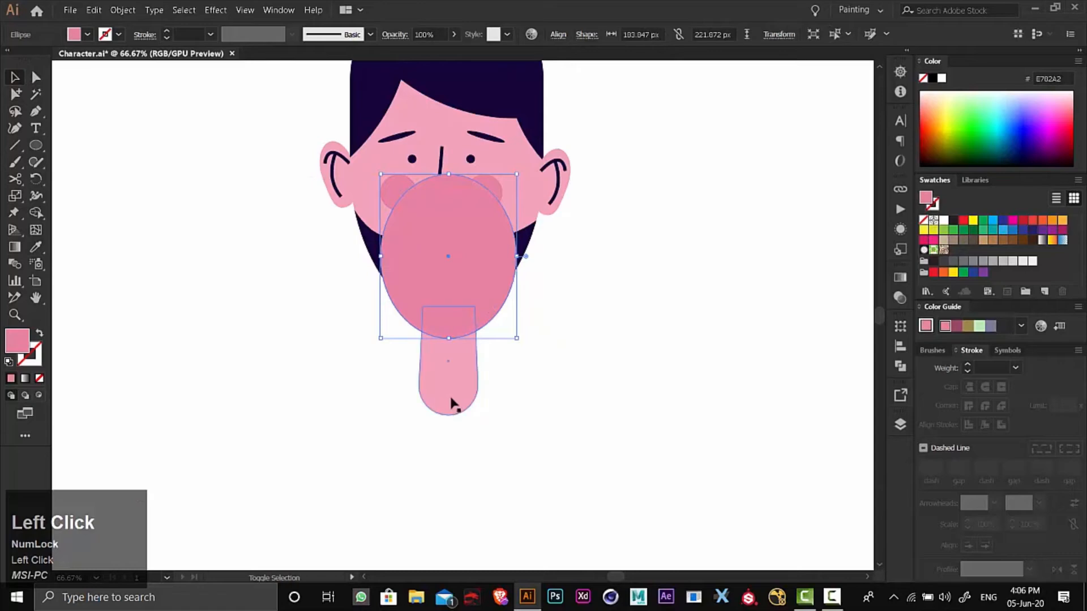
pyautogui.click(36, 213)
pyautogui.keyDown('alt'); pyautogui.click(413, 297); pyautogui.keyUp('alt')
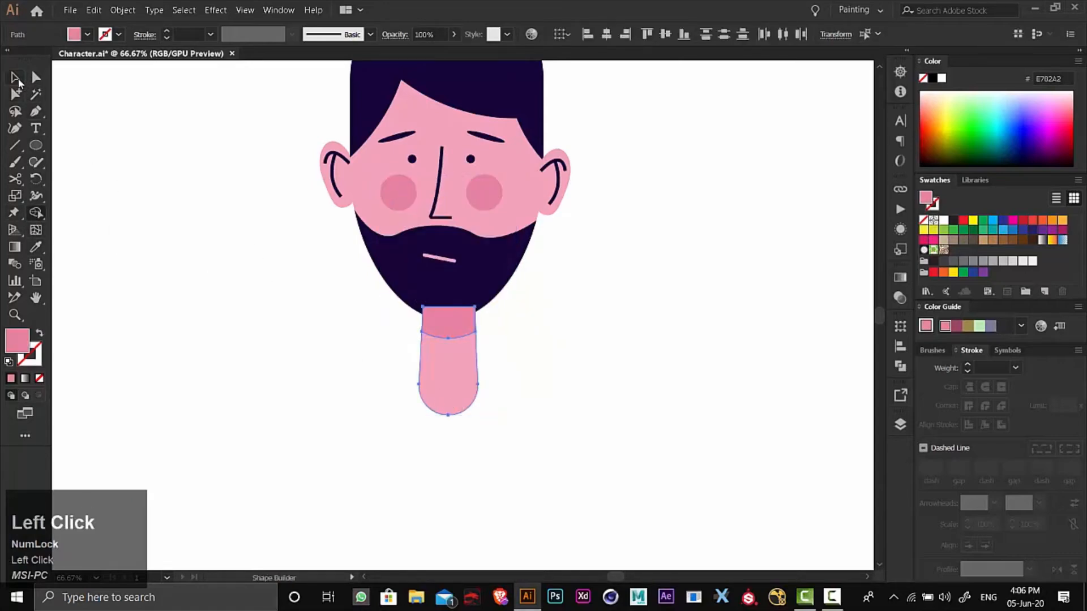
# Step: Send the neck and its chin shadow together behind the beard
pyautogui.click(15, 77)
pyautogui.click(385, 349)
pyautogui.click(432, 343)
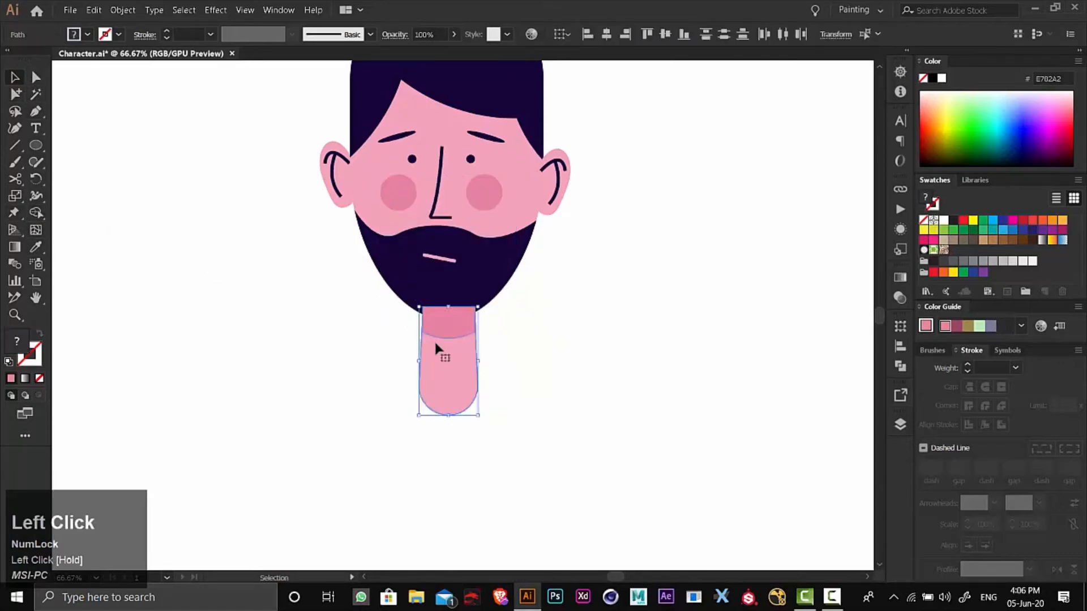
pyautogui.rightClick(433, 342)
pyautogui.moveTo(522, 281)
pyautogui.click(615, 322)
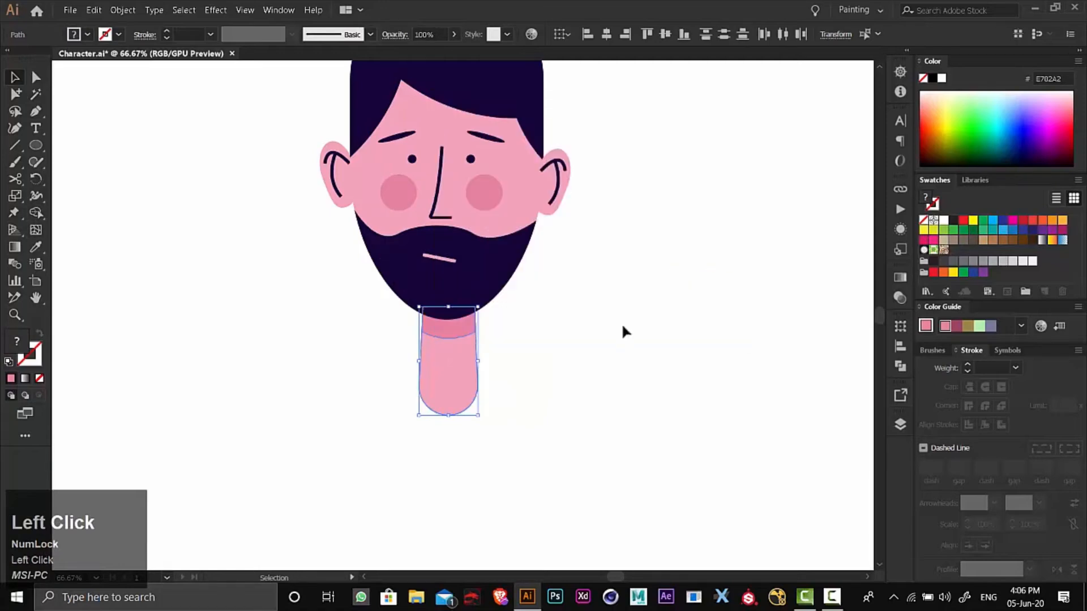
pyautogui.click(616, 338)
# Step: Copy the navy fringe shape, paste it in place and nudge the copy down 7 px
pyautogui.moveTo(612, 283); pyautogui.dragTo(603, 327)
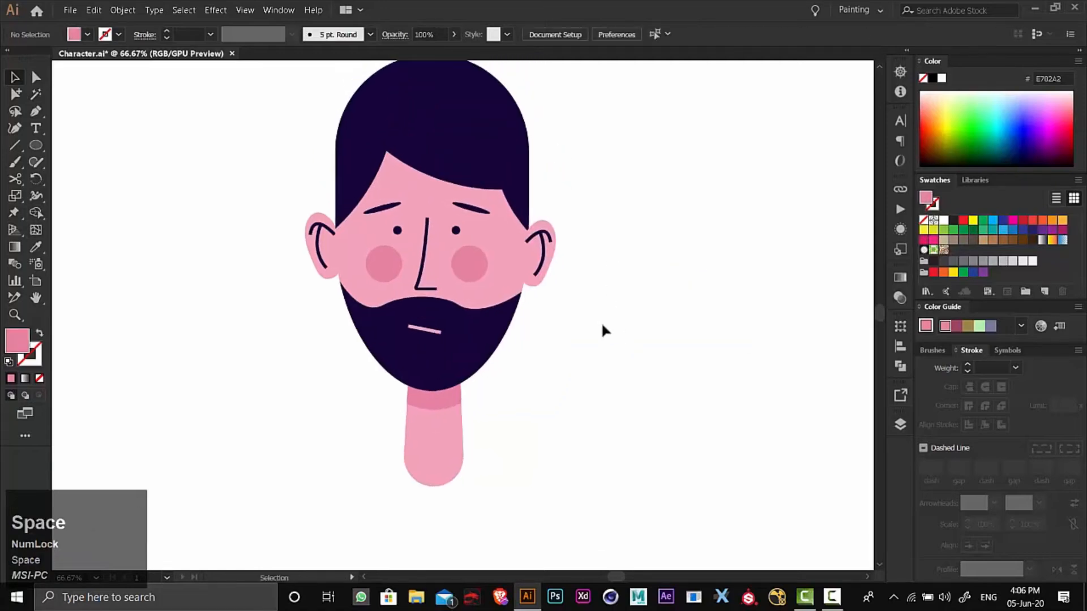
pyautogui.click(444, 146)
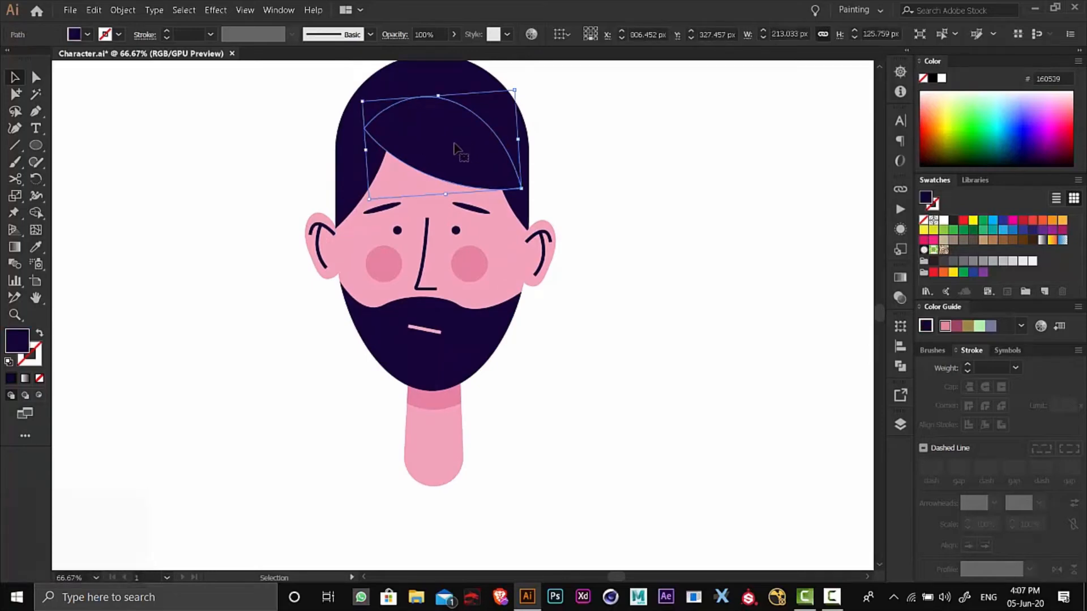
pyautogui.click(93, 9)
pyautogui.click(120, 70)
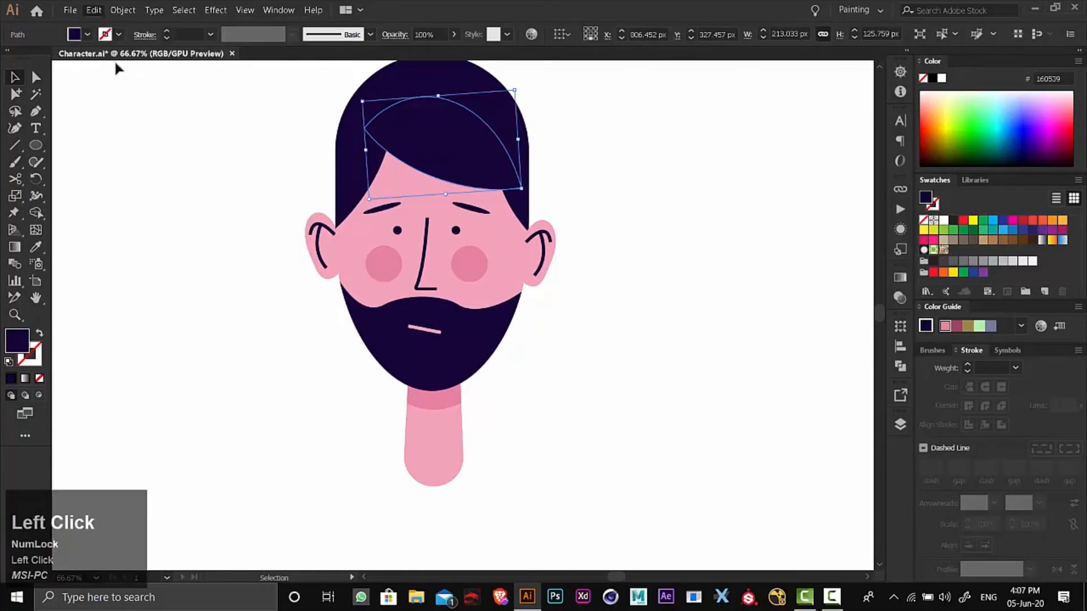
pyautogui.click(94, 10)
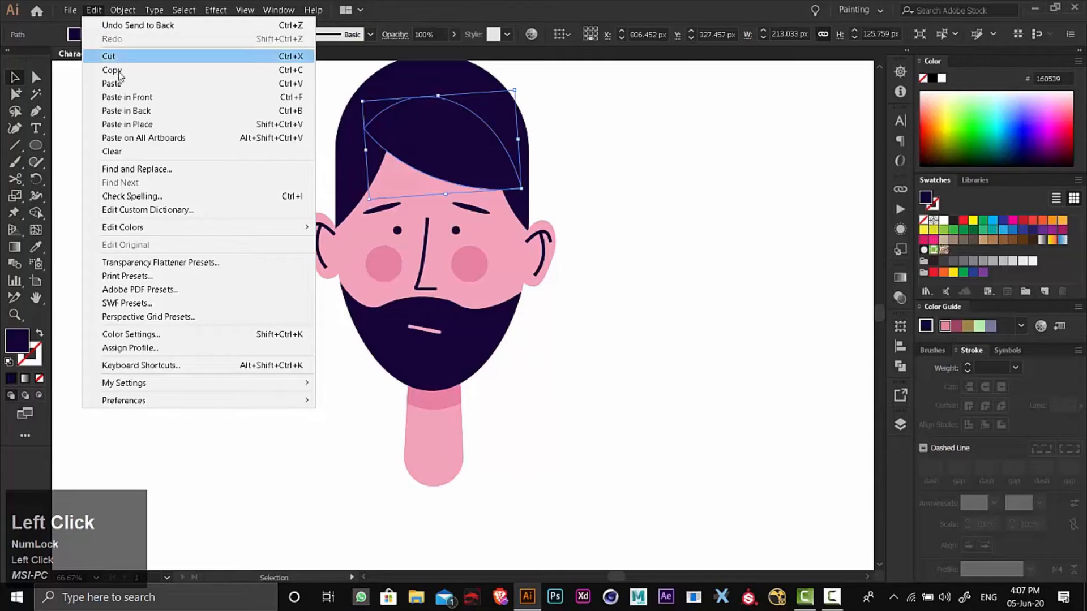
pyautogui.click(134, 125)
pyautogui.press('Down')
pyautogui.press('Down')
pyautogui.press('Down')
pyautogui.press('Down')
pyautogui.press('Down')
pyautogui.press('Down')
pyautogui.press('Down')
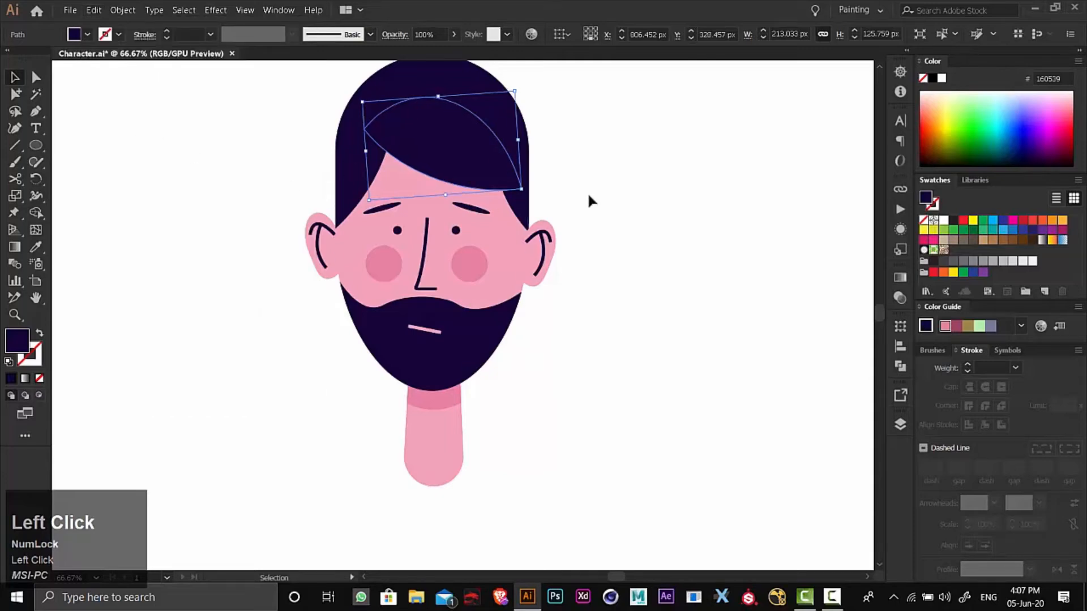
# Step: Set the opacity of the fringe copy to 25% to make a soft shadow on the forehead
pyautogui.click(428, 33)
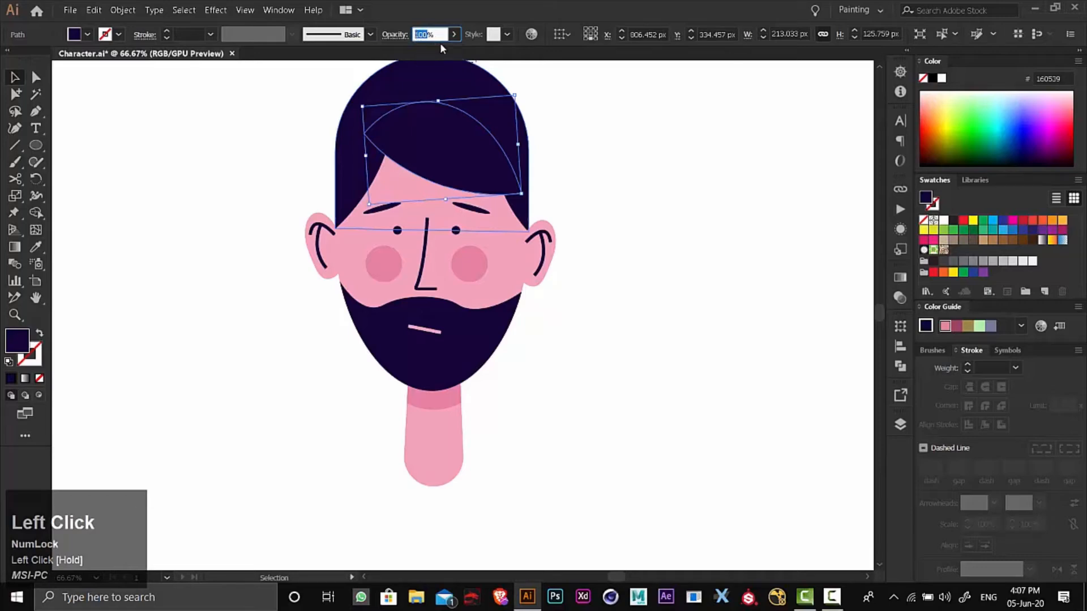
pyautogui.write('25')
pyautogui.click(677, 169)
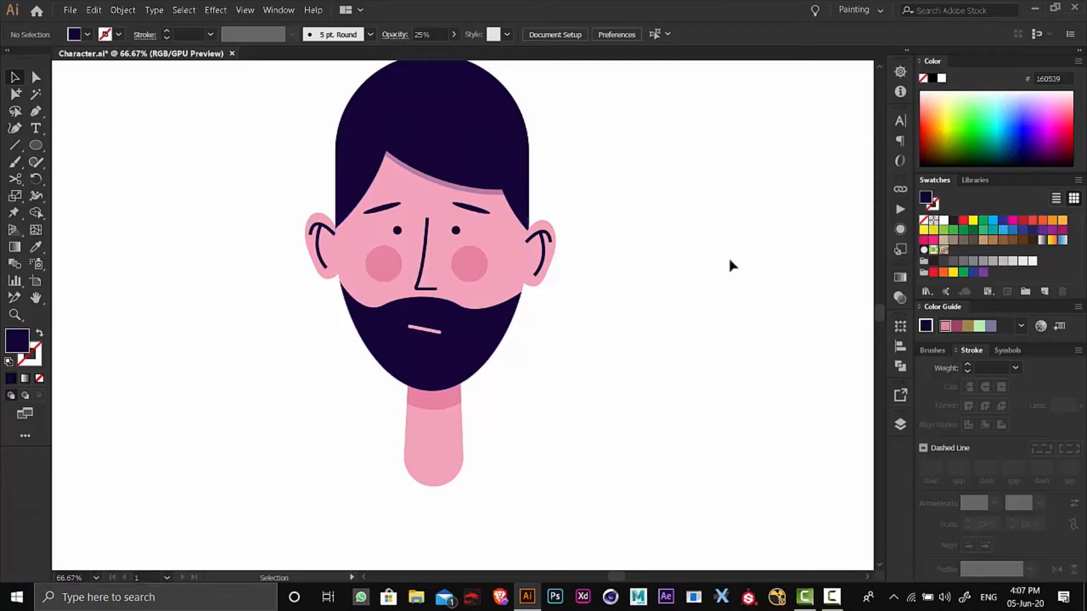
pyautogui.click(706, 273)
# Step: Draw a navy circle about 130 px wide as a hair bun at the upper left of the head
pyautogui.press('space')
pyautogui.moveTo(665, 351)
pyautogui.mouseDown()
pyautogui.moveTo(636, 330)
pyautogui.moveTo(668, 350)
pyautogui.mouseUp()
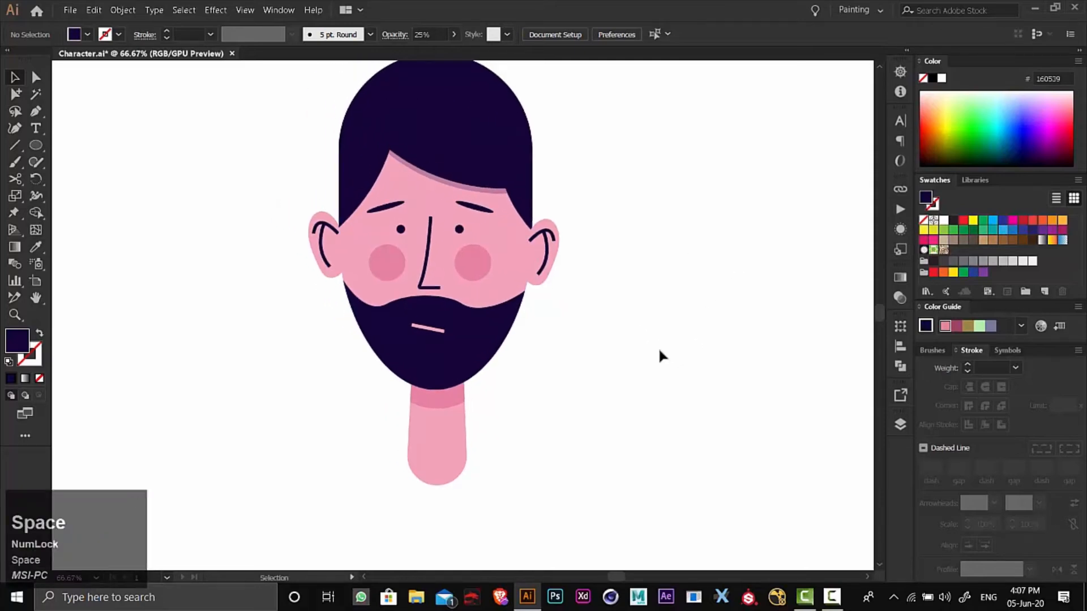
pyautogui.click(15, 316)
pyautogui.keyDown('alt'); pyautogui.click(420, 286); pyautogui.keyUp('alt')
pyautogui.press('space')
pyautogui.moveTo(498, 285); pyautogui.dragTo(456, 294)
pyautogui.click(465, 293)
pyautogui.press('space')
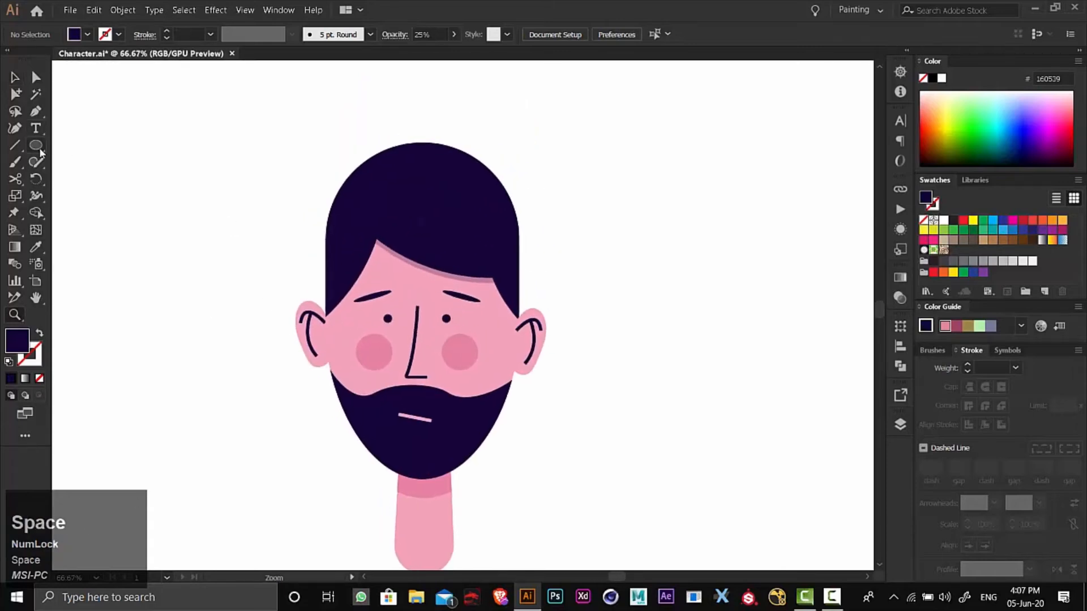
pyautogui.click(38, 148)
pyautogui.moveTo(367, 159); pyautogui.dragTo(417, 200)
pyautogui.click(16, 79)
pyautogui.click(153, 156)
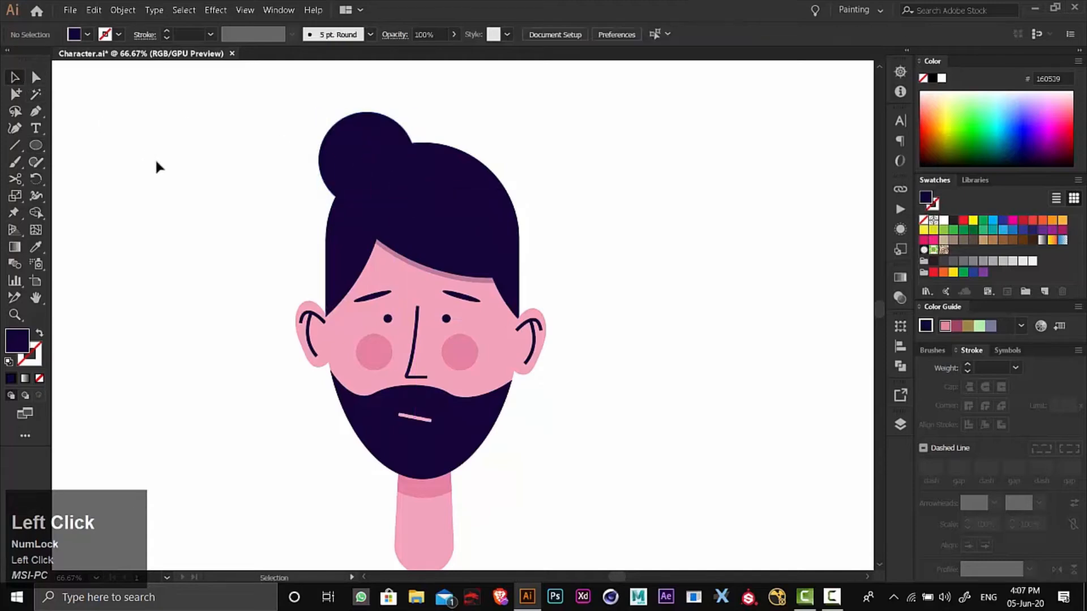
# Step: Lower the bun circle slightly and add a copy beside it, scaled to about 83 px, peeking above the crown
pyautogui.moveTo(349, 160); pyautogui.dragTo(406, 175)
pyautogui.click(203, 191)
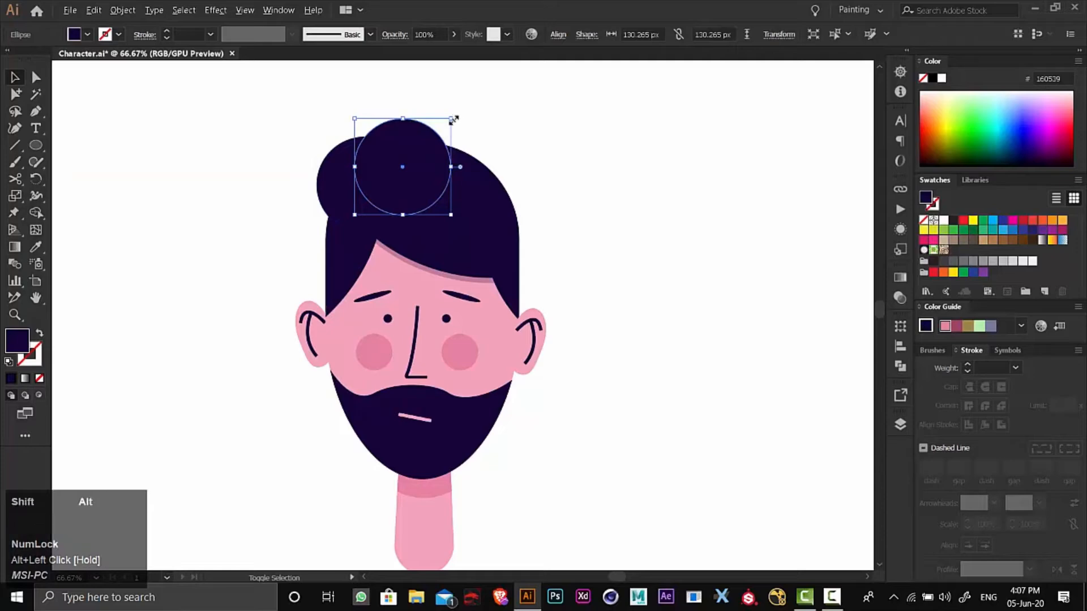
pyautogui.moveTo(452, 119); pyautogui.dragTo(436, 122)
pyautogui.click(503, 122)
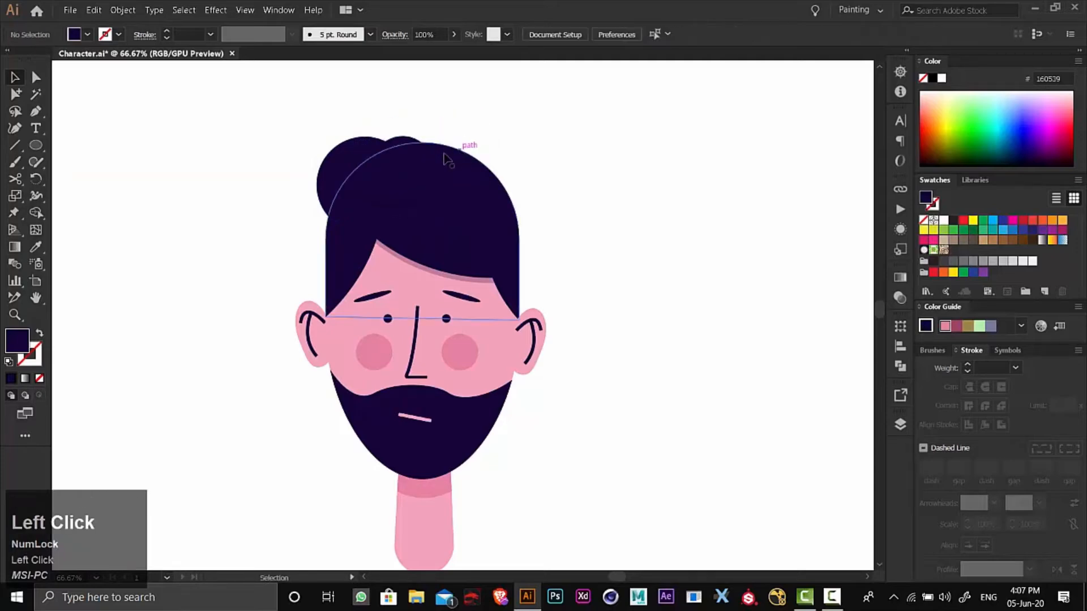
pyautogui.moveTo(402, 164); pyautogui.dragTo(413, 158)
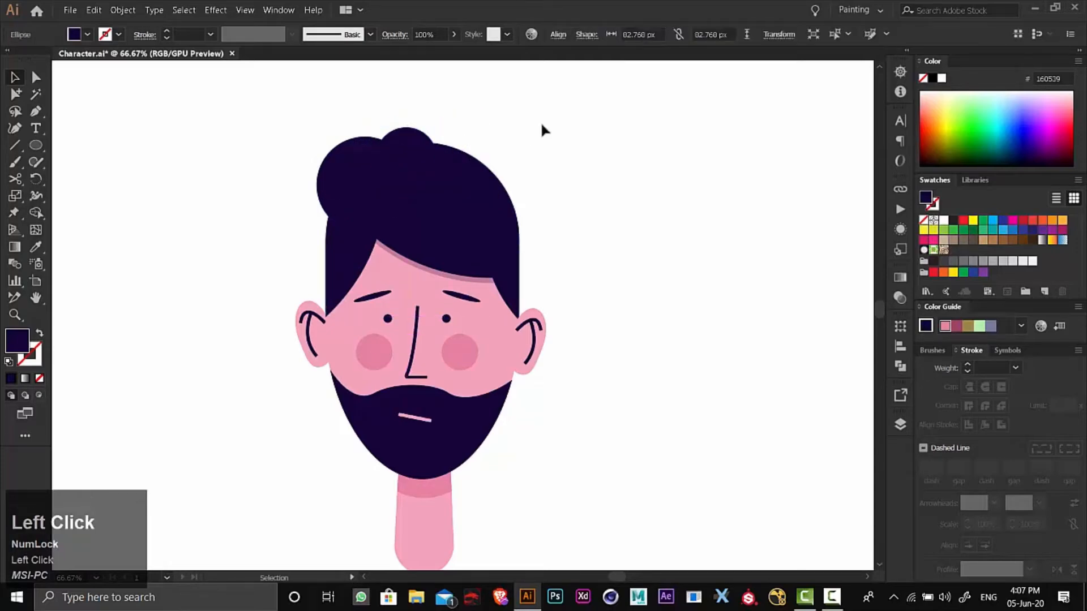
# Step: Draw a closed torso shape with the Pen tool, about 750 px wide, from the neck base over sloping shoulders to a flat hem
pyautogui.click(541, 126)
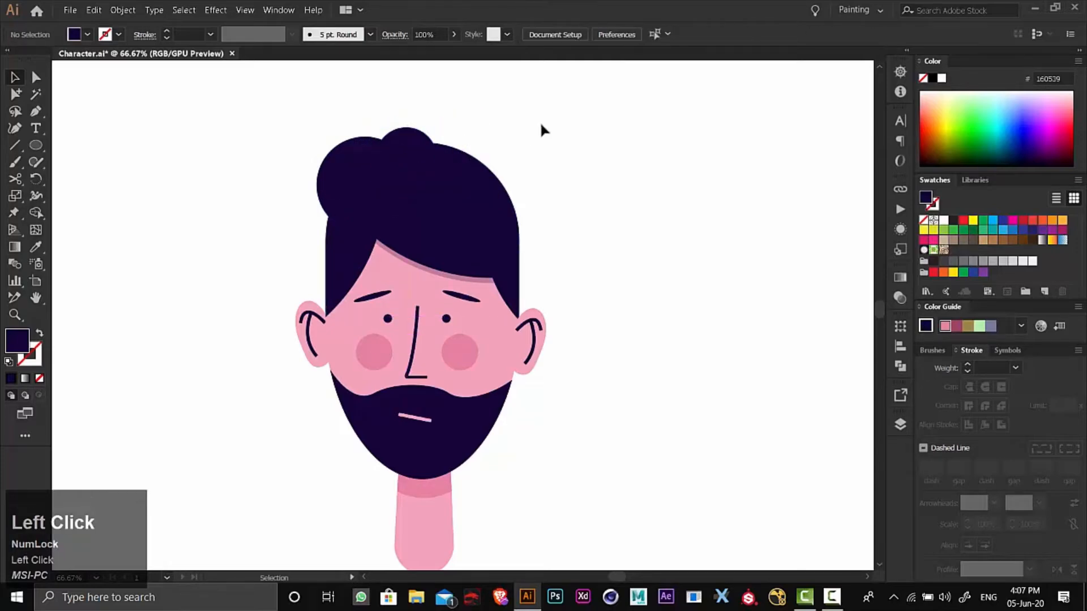
pyautogui.click(16, 315)
pyautogui.keyDown('alt'); pyautogui.click(488, 339); pyautogui.keyUp('alt')
pyautogui.moveTo(439, 369); pyautogui.dragTo(448, 347)
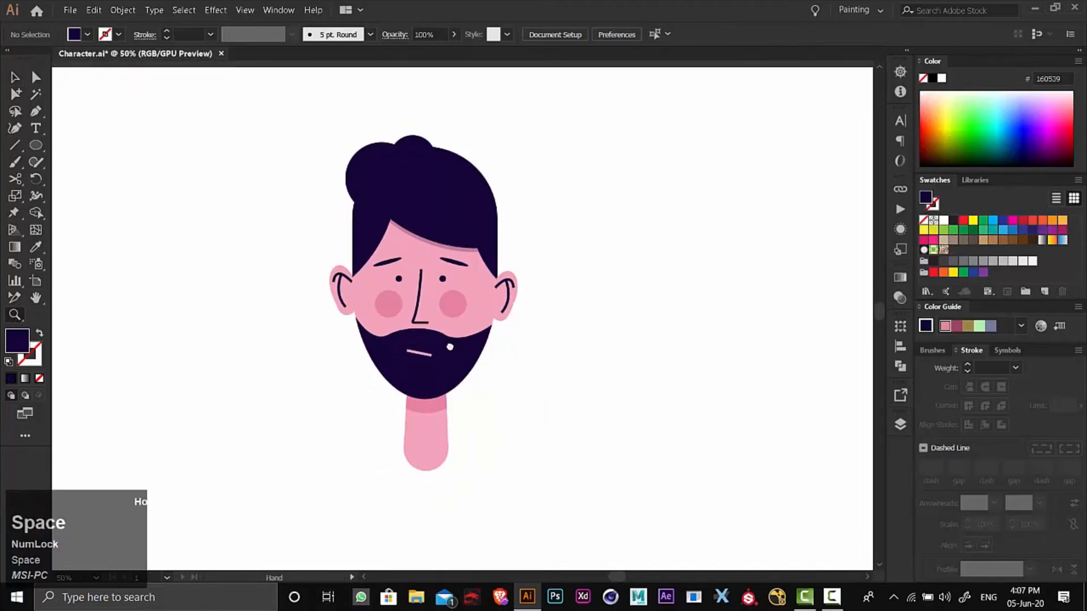
pyautogui.moveTo(477, 380); pyautogui.dragTo(498, 353)
pyautogui.keyDown('alt'); pyautogui.click(483, 364); pyautogui.keyUp('alt')
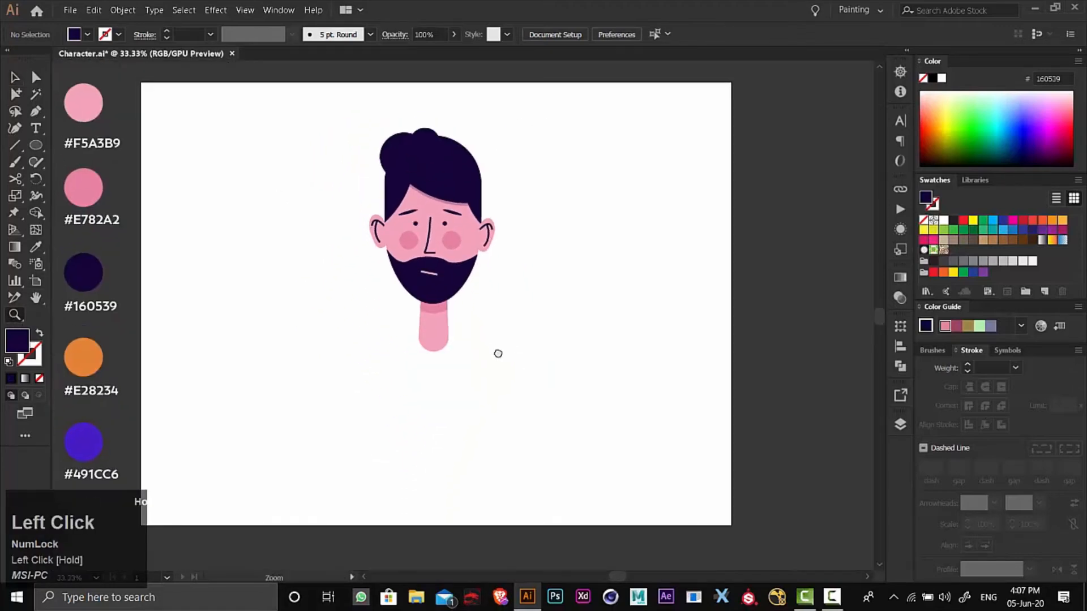
pyautogui.click(497, 354)
pyautogui.moveTo(398, 307); pyautogui.dragTo(444, 351)
pyautogui.click(33, 112)
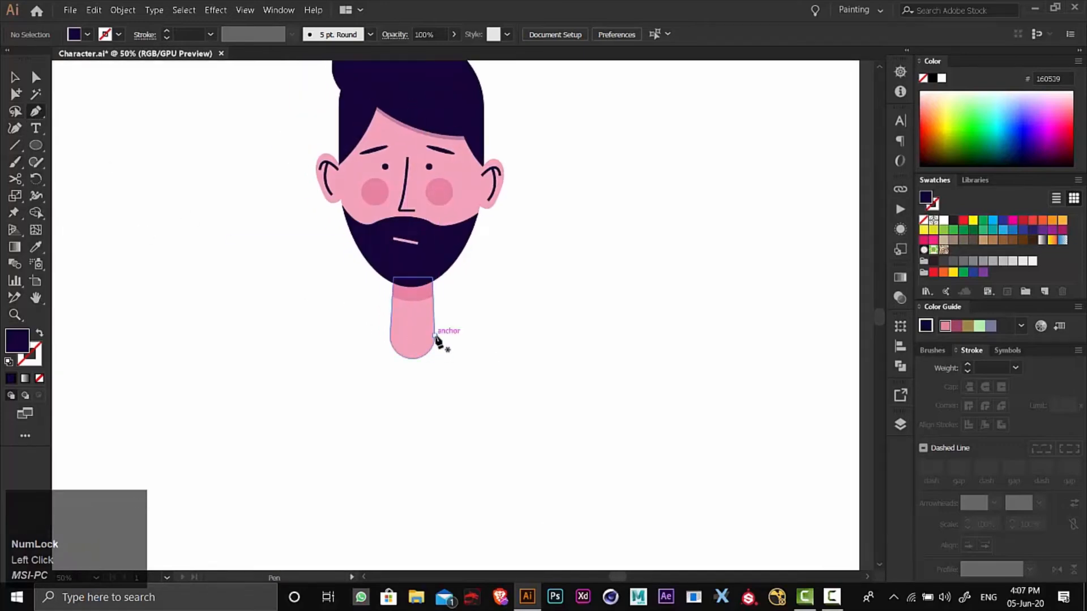
pyautogui.click(434, 336)
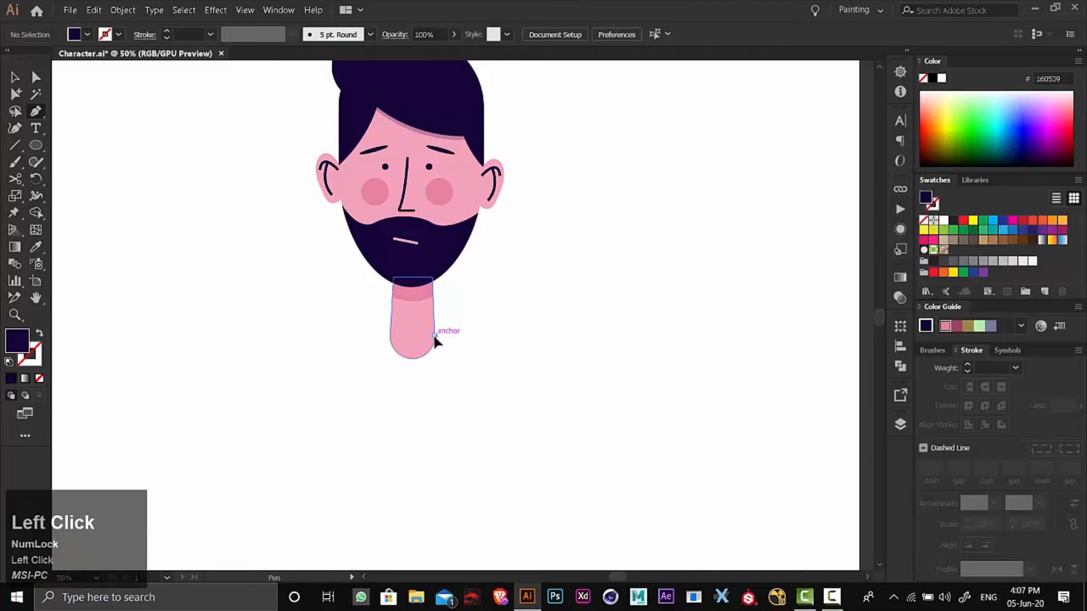
pyautogui.click(577, 379)
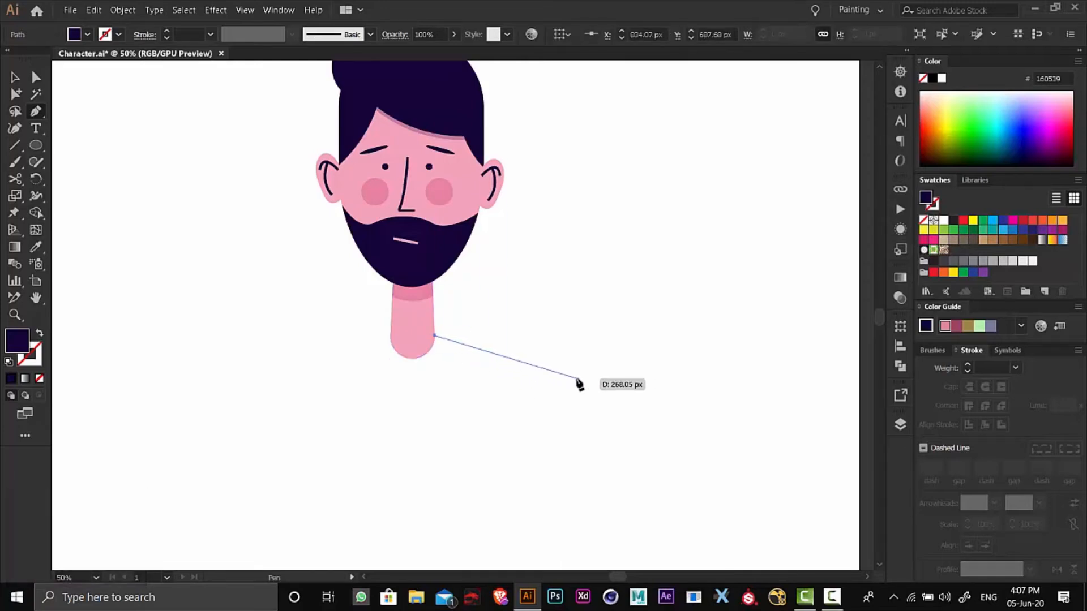
pyautogui.click(649, 527)
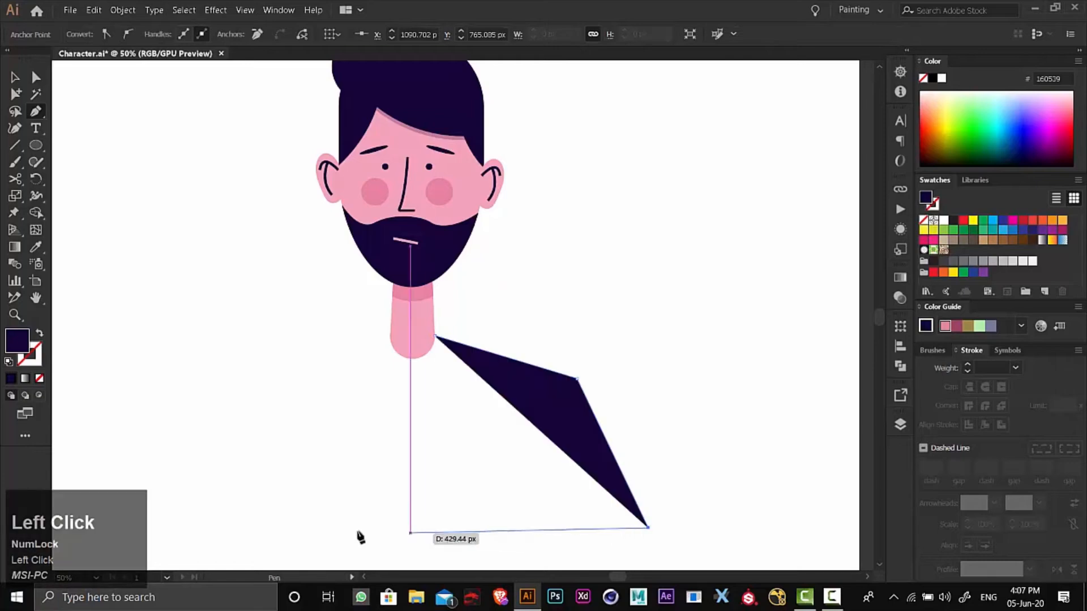
pyautogui.keyDown('shift'); pyautogui.click(232, 538); pyautogui.keyUp('shift')
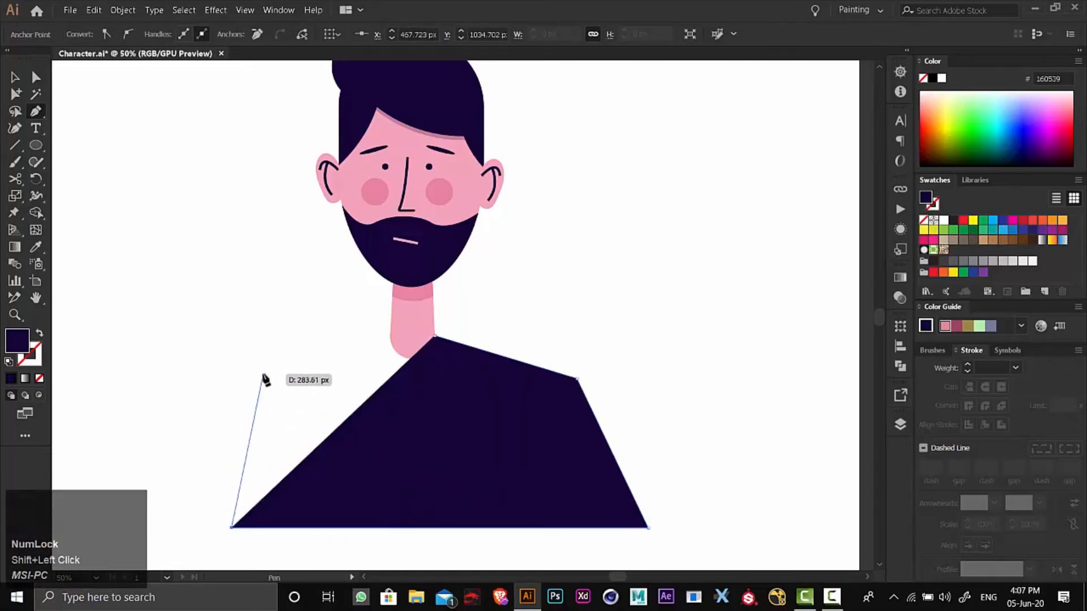
pyautogui.click(280, 372)
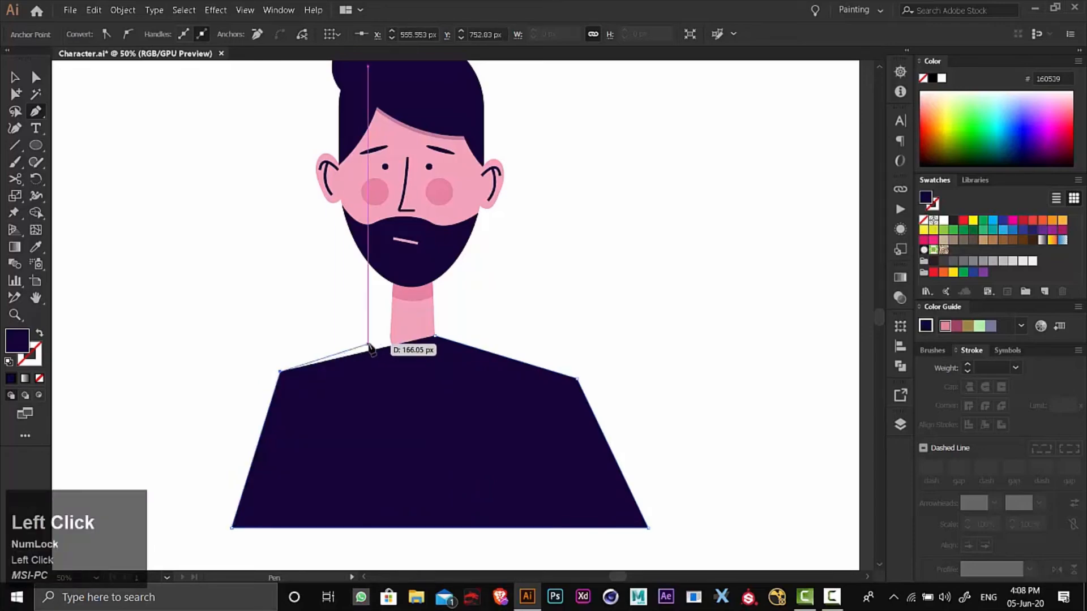
pyautogui.click(405, 339)
pyautogui.click(434, 336)
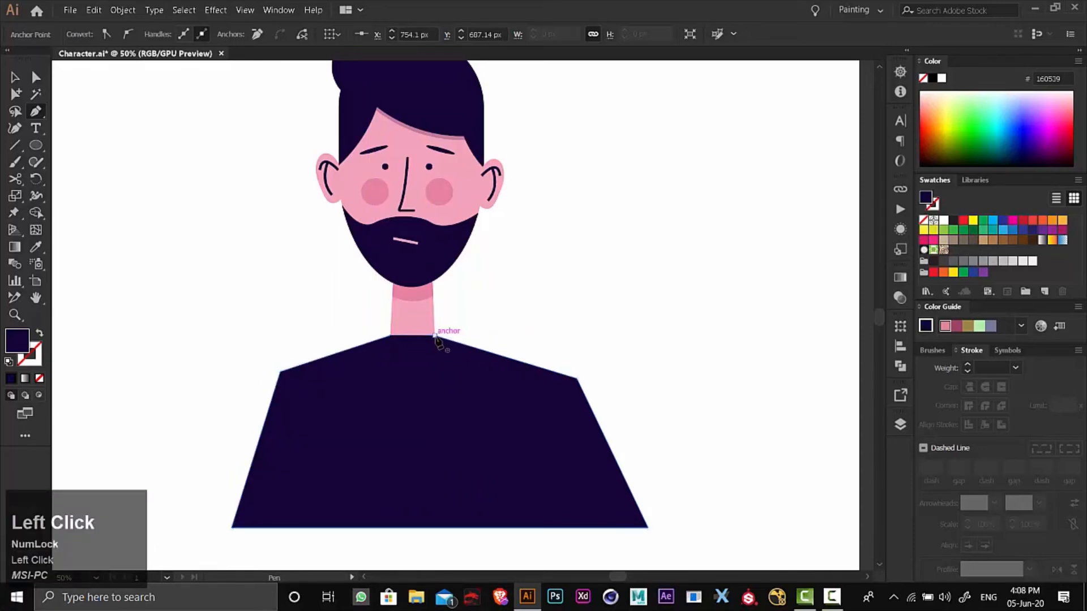
# Step: Fill the torso shape with the palette orange #E28234 using the Eyedropper
pyautogui.click(38, 247)
pyautogui.moveTo(128, 282); pyautogui.dragTo(452, 218)
pyautogui.click(242, 301)
pyautogui.moveTo(644, 279); pyautogui.dragTo(331, 266)
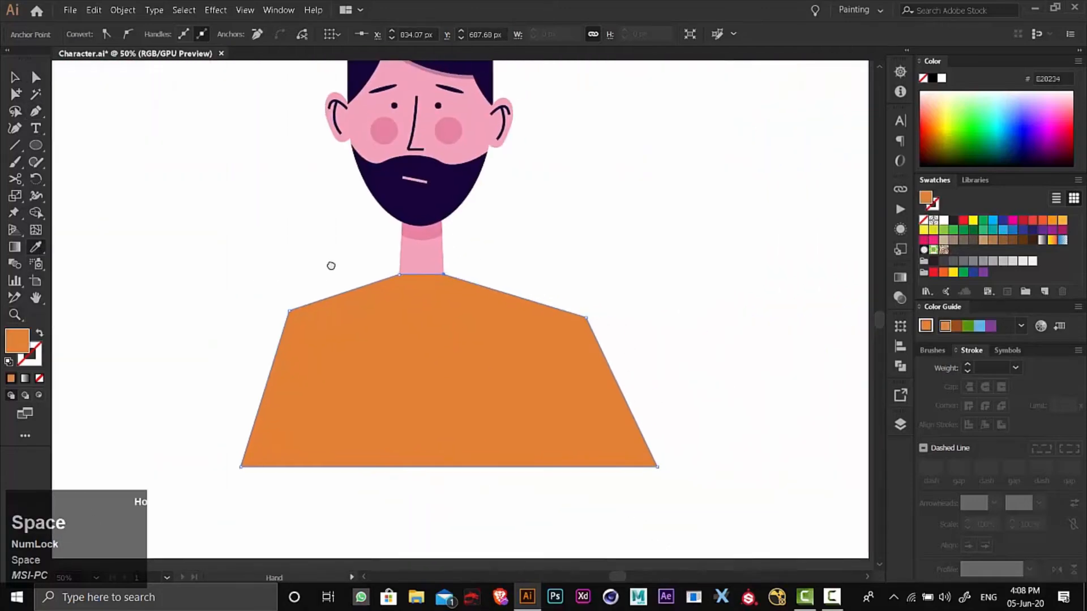
# Step: Send the orange torso to the back so the rounded neck end lies over it
pyautogui.click(14, 79)
pyautogui.rightClick(417, 385)
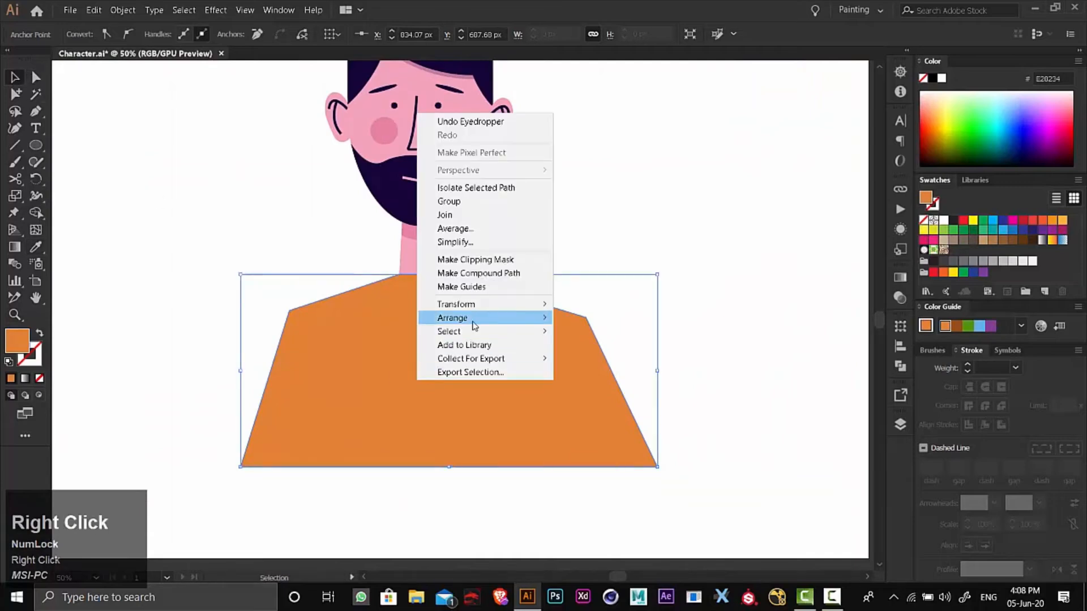
pyautogui.moveTo(484, 319)
pyautogui.click(583, 359)
pyautogui.click(653, 232)
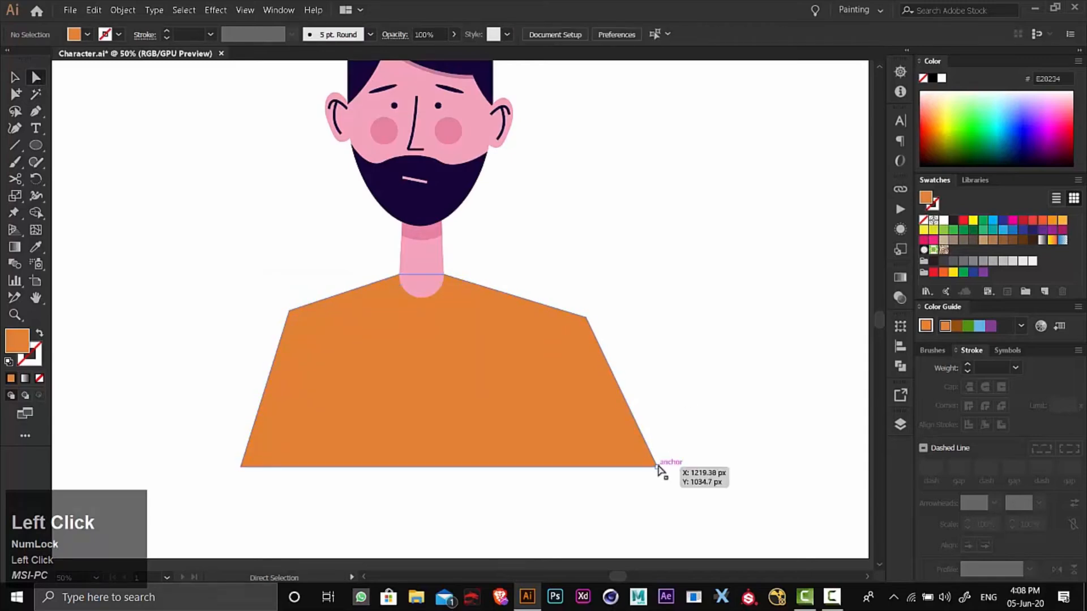
# Step: Move the torso's right hem corner and right shoulder anchor inward to balance it with the left side
pyautogui.moveTo(658, 468); pyautogui.dragTo(614, 468)
pyautogui.click(538, 332)
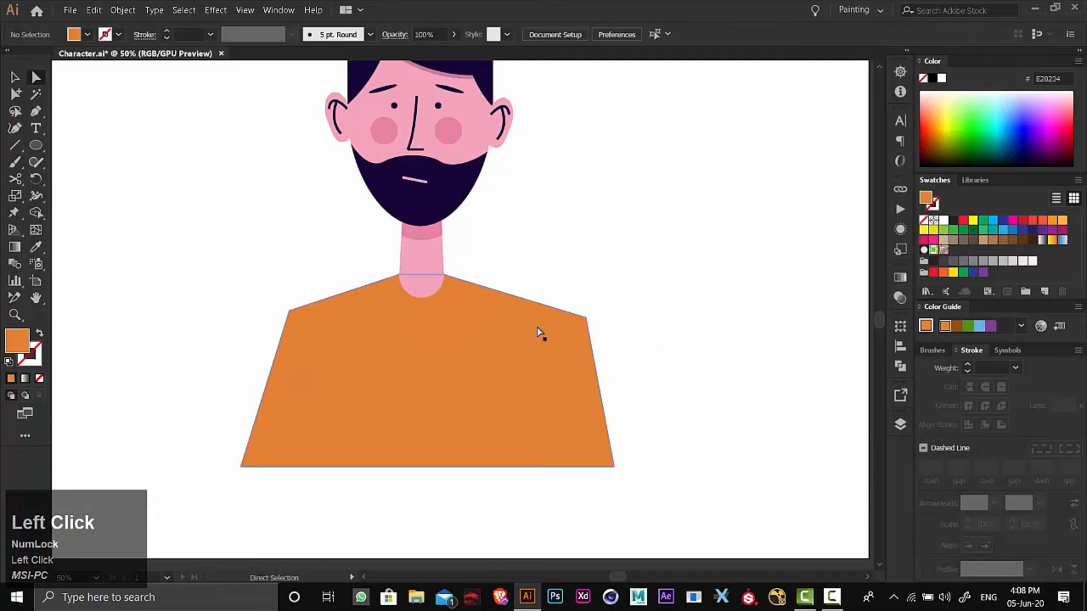
pyautogui.moveTo(590, 317); pyautogui.dragTo(562, 311)
pyautogui.click(627, 313)
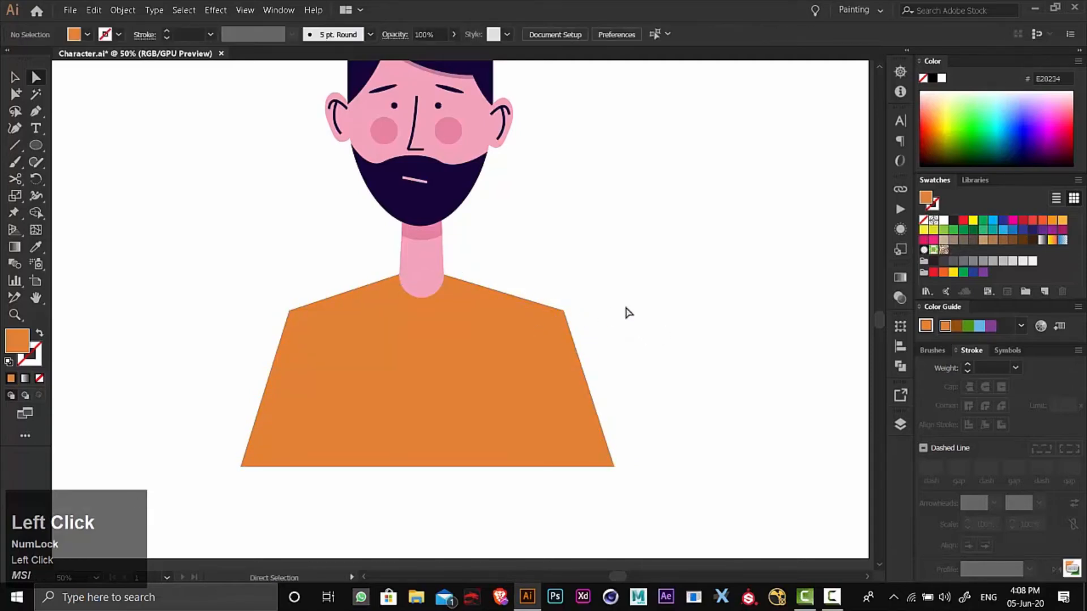
# Step: Draw a straight vertical line about 283 px long from below the neck to the hem, with a white #FFFFFF stroke and no fill
pyautogui.keyDown('alt'); pyautogui.click(544, 291); pyautogui.keyUp('alt')
pyautogui.press('space')
pyautogui.moveTo(489, 301); pyautogui.dragTo(536, 314)
pyautogui.click(35, 111)
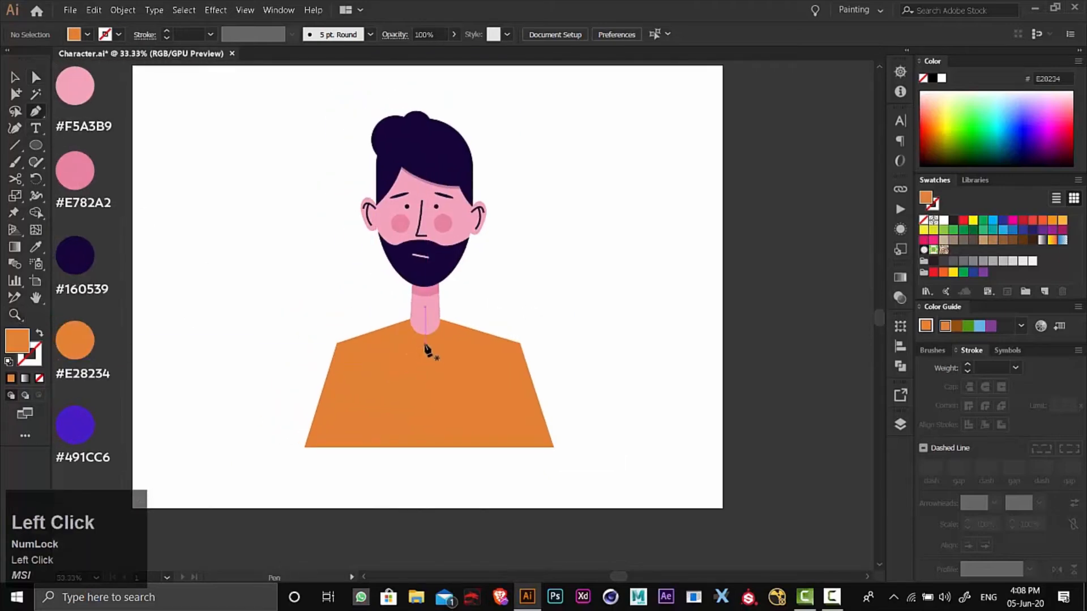
pyautogui.click(424, 343)
pyautogui.keyDown('shift'); pyautogui.click(424, 447); pyautogui.keyUp('shift')
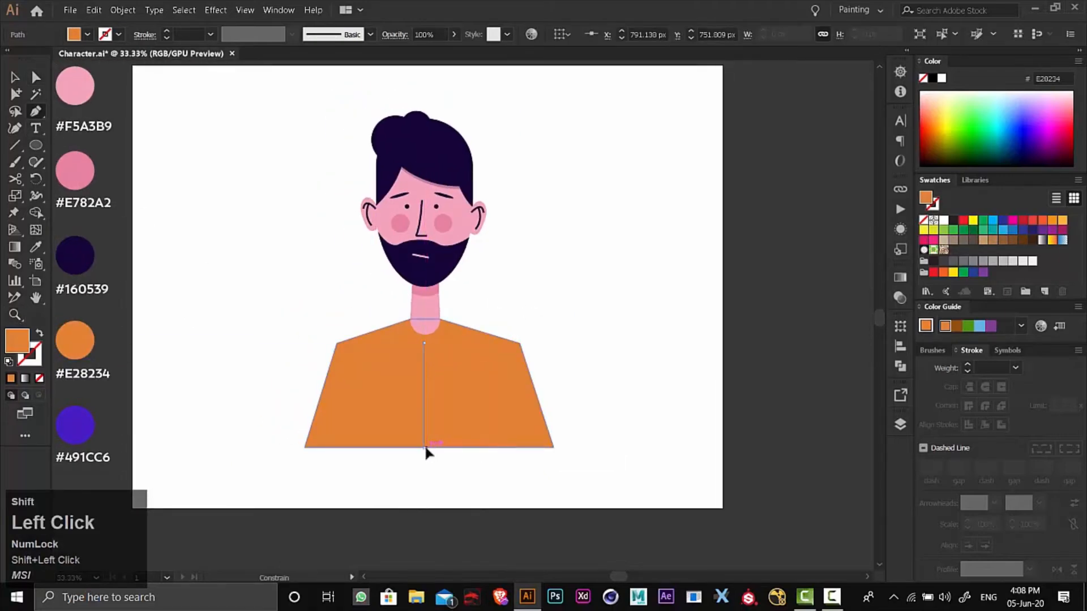
pyautogui.click(39, 336)
pyautogui.doubleClick(38, 352)
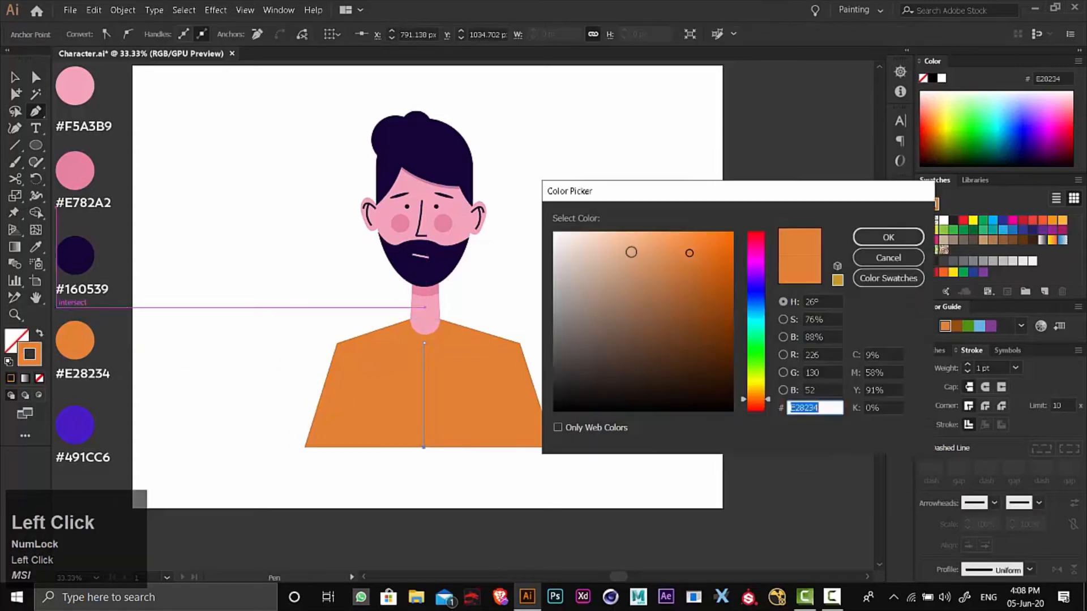
pyautogui.moveTo(631, 249); pyautogui.dragTo(554, 232)
pyautogui.click(862, 248)
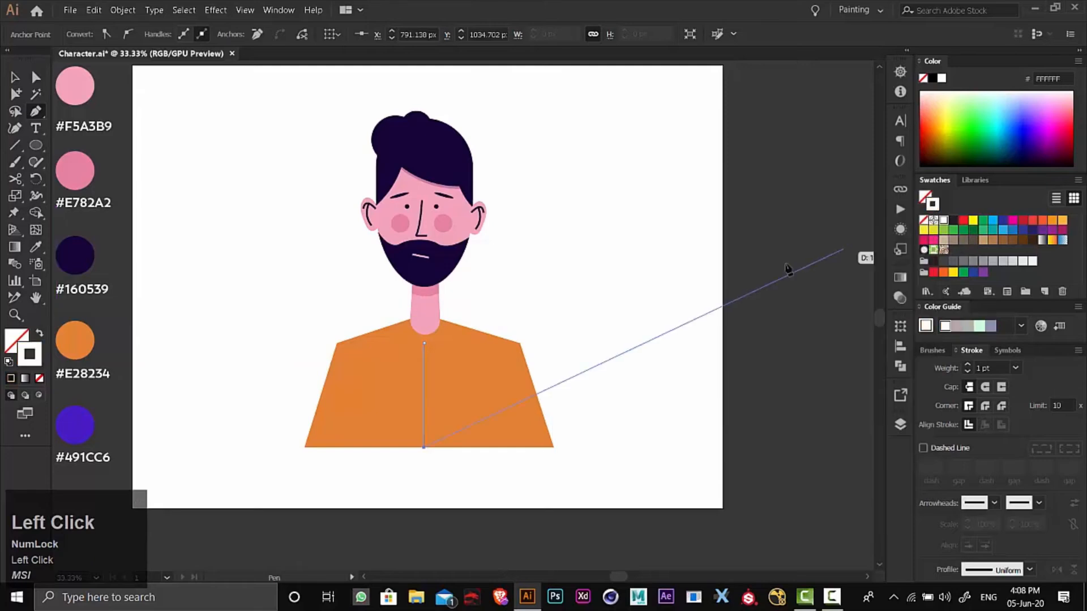
pyautogui.click(16, 78)
pyautogui.click(278, 266)
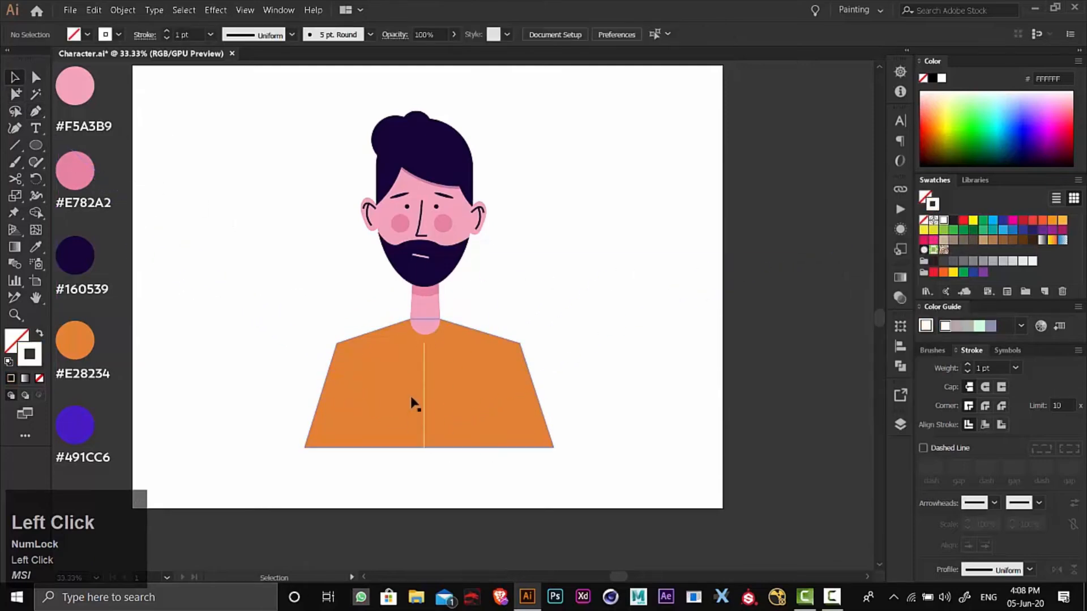
# Step: Set the white shirt line's stroke to 2 pt and give it the lens-shaped width profile tapering at both ends
pyautogui.click(424, 400)
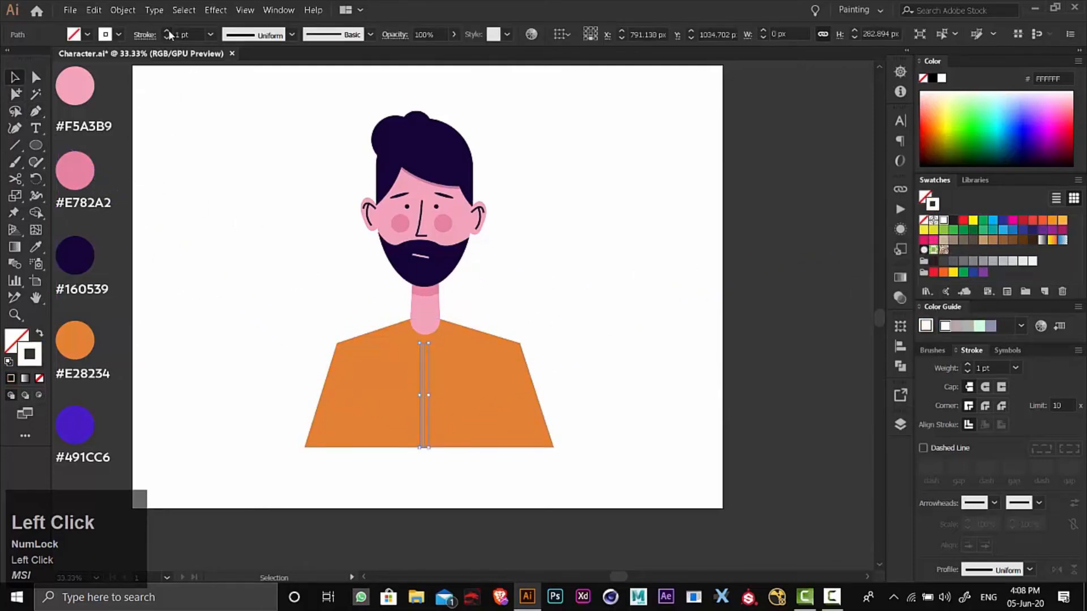
pyautogui.click(229, 205)
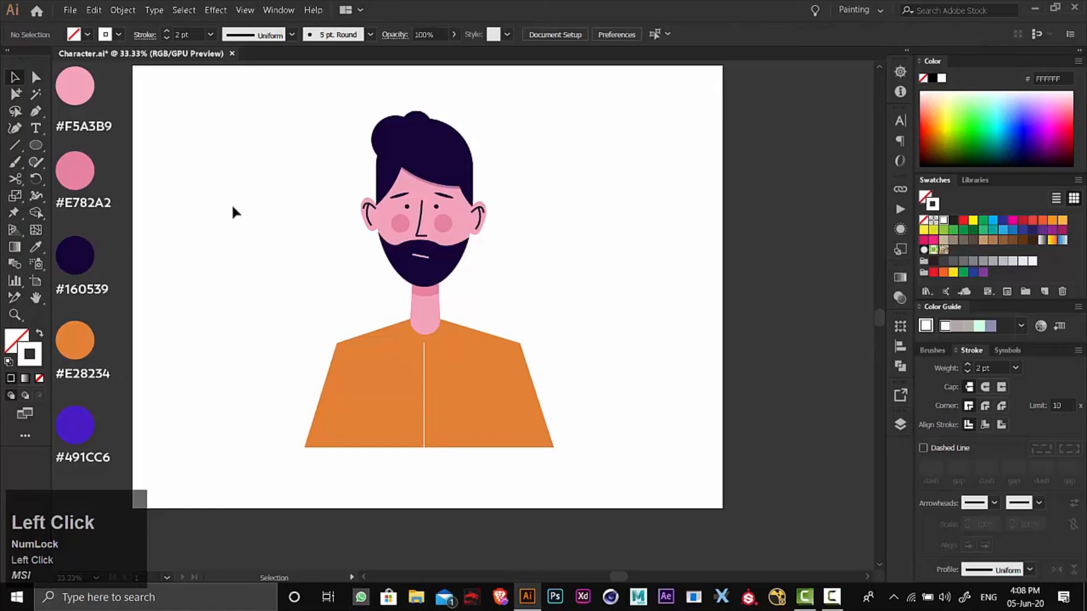
pyautogui.click(426, 408)
pyautogui.click(292, 35)
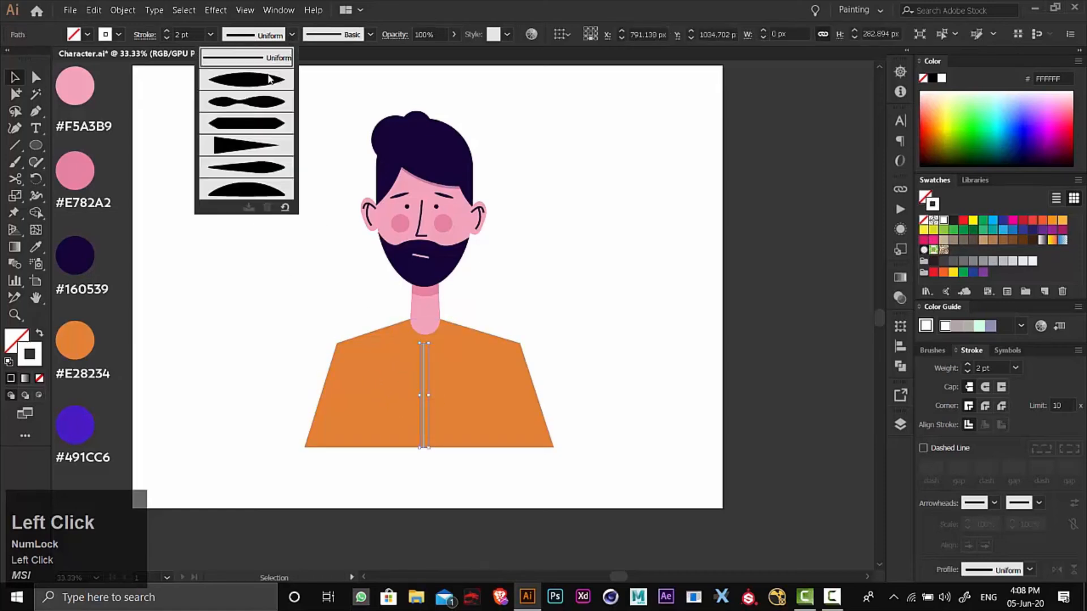
pyautogui.click(250, 74)
pyautogui.click(254, 244)
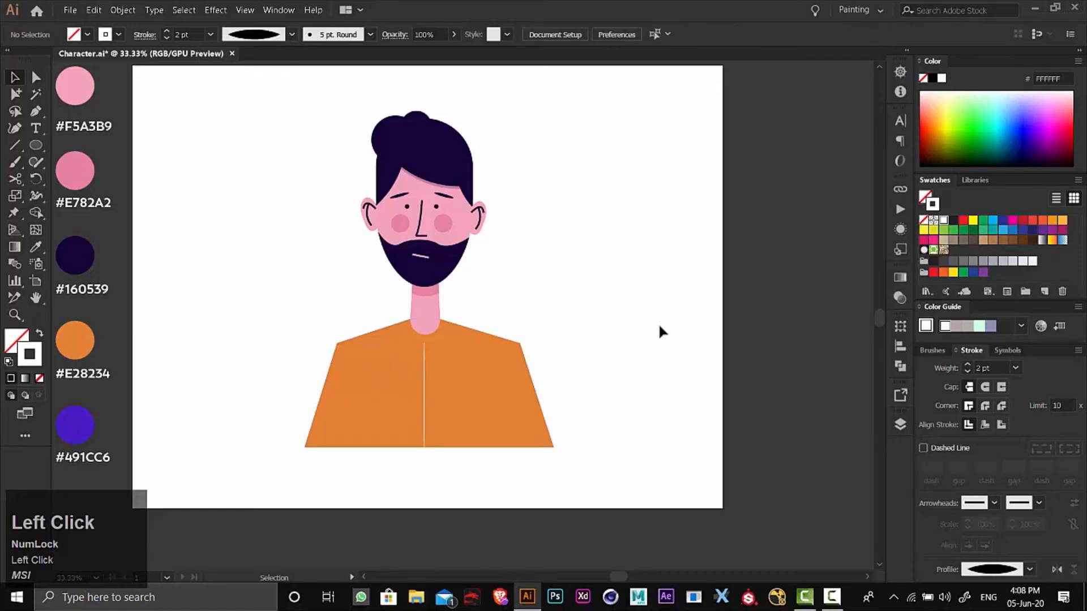
# Step: Examine the character up close and as a whole figure to check the proportions and shirt line
pyautogui.press('space')
pyautogui.moveTo(558, 289)
pyautogui.mouseDown()
pyautogui.moveTo(585, 296)
pyautogui.moveTo(573, 294)
pyautogui.mouseUp()
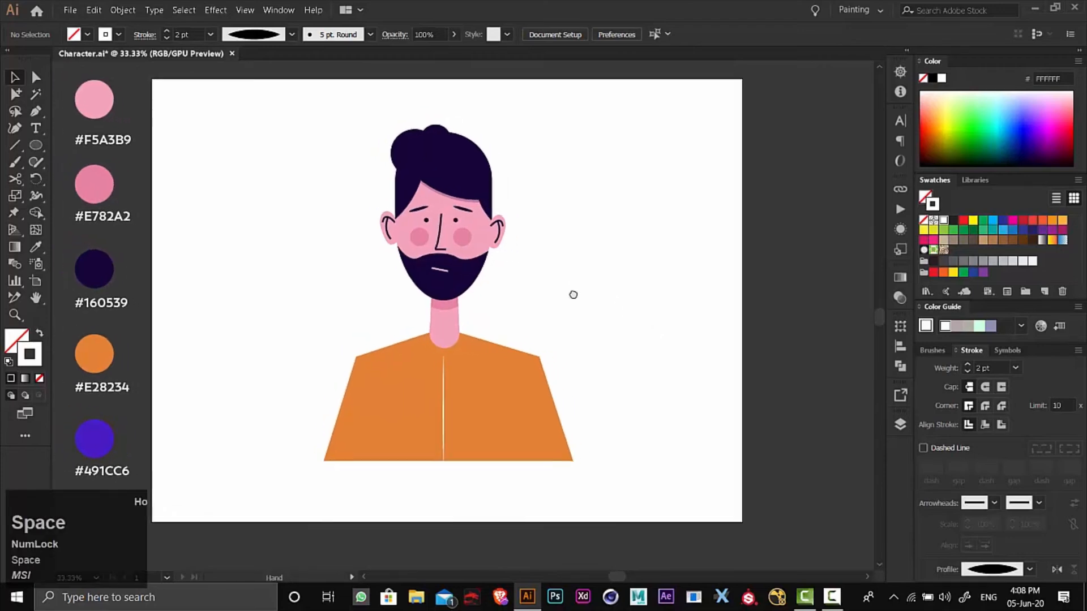
pyautogui.click(14, 316)
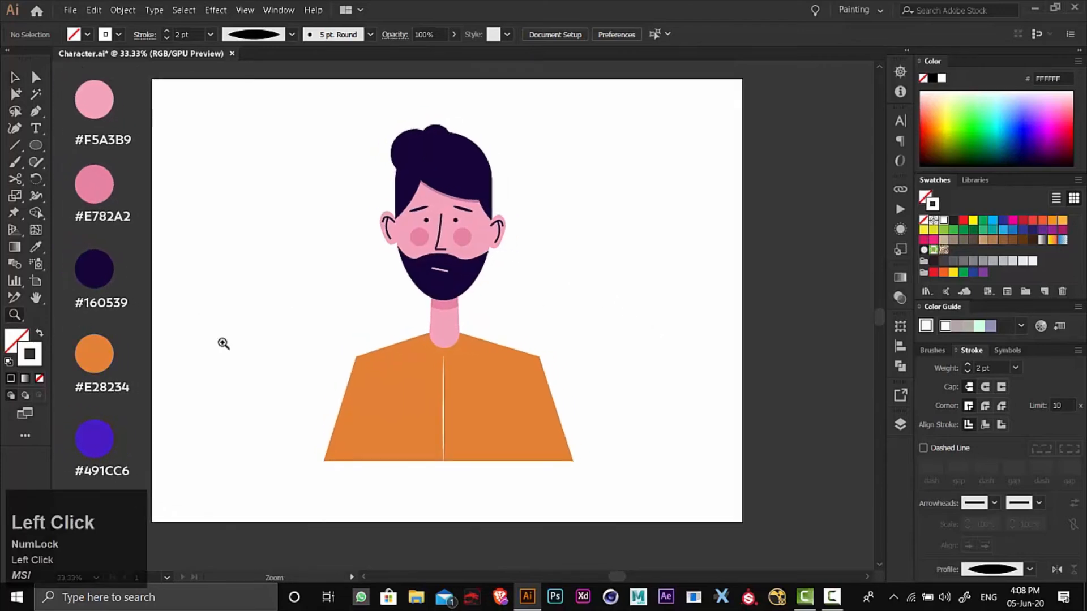
pyautogui.click(482, 316)
pyautogui.press('space')
pyautogui.moveTo(464, 274); pyautogui.dragTo(450, 318)
pyautogui.click(445, 306)
pyautogui.press('space')
pyautogui.keyDown('alt'); pyautogui.click(491, 383); pyautogui.keyUp('alt')
pyautogui.press('space')
pyautogui.moveTo(468, 385); pyautogui.dragTo(487, 364)
pyautogui.moveTo(467, 315); pyautogui.dragTo(468, 347)
pyautogui.keyDown('alt'); pyautogui.click(484, 363); pyautogui.keyUp('alt')
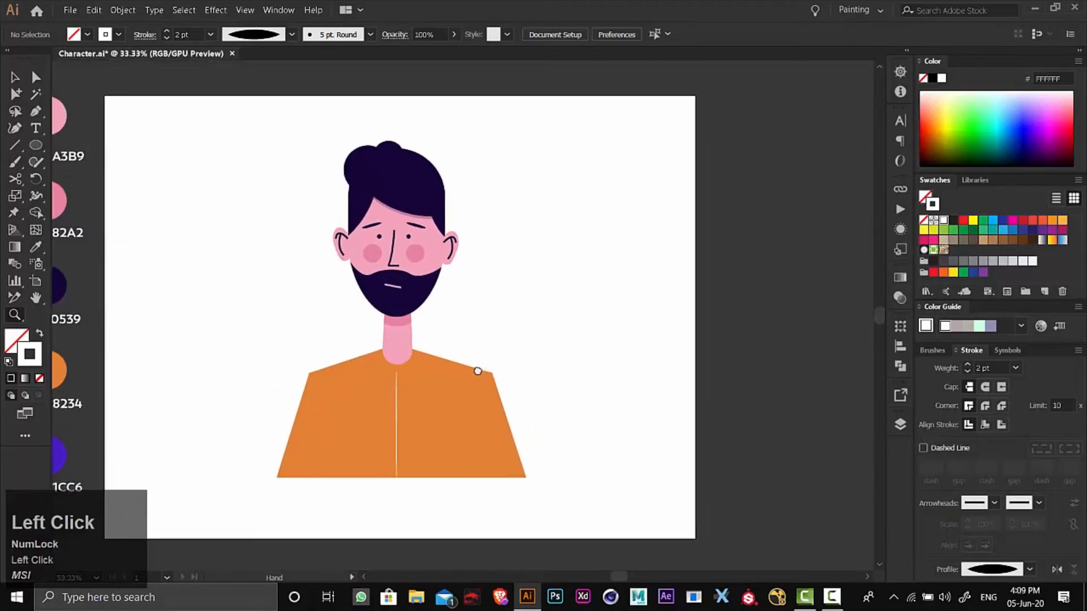
pyautogui.press('space')
# Step: Round both shoulder corners of the orange torso together using the live corner handles
pyautogui.click(36, 78)
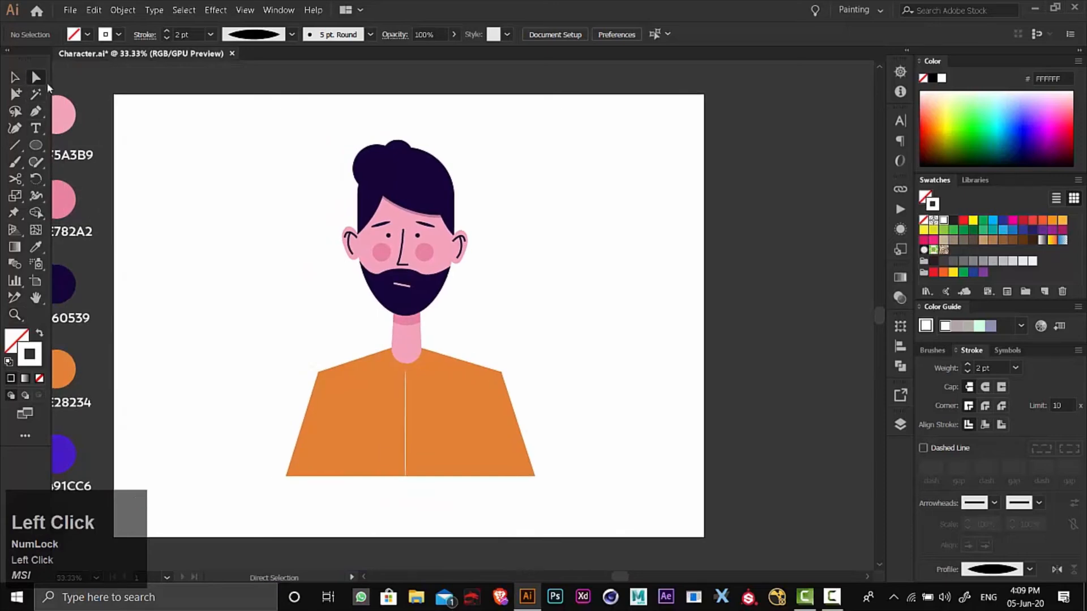
pyautogui.click(329, 389)
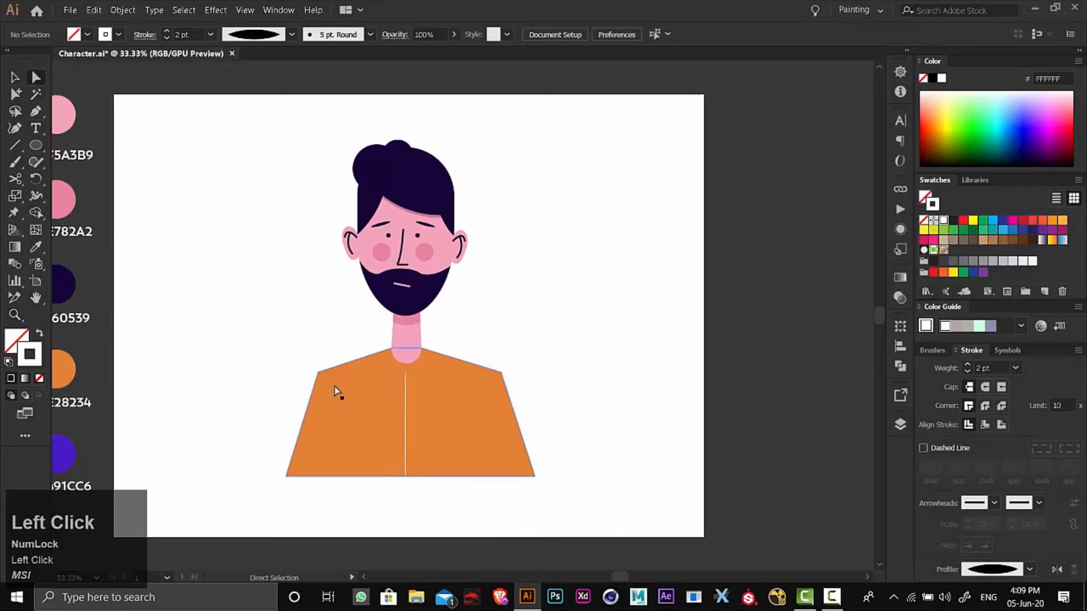
pyautogui.keyDown('shift'); pyautogui.click(495, 381); pyautogui.keyUp('shift')
pyautogui.moveTo(495, 386); pyautogui.dragTo(470, 395)
pyautogui.click(543, 340)
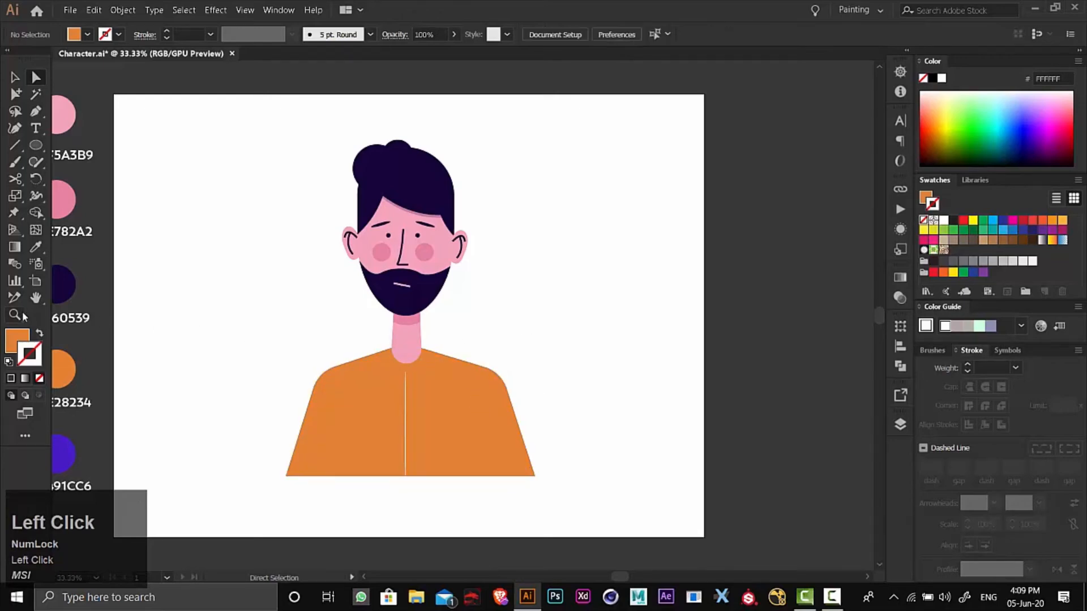
# Step: Draw a curved open path about 151 px long across the hair, roughly following the fringe's lower edge
pyautogui.click(469, 213)
pyautogui.click(404, 299)
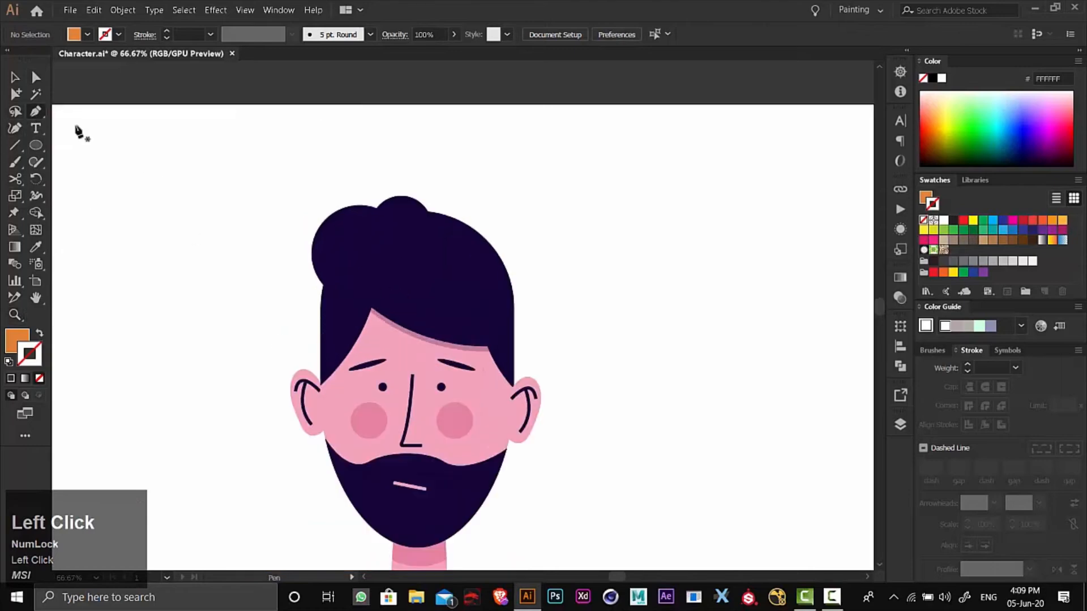
pyautogui.click(387, 275)
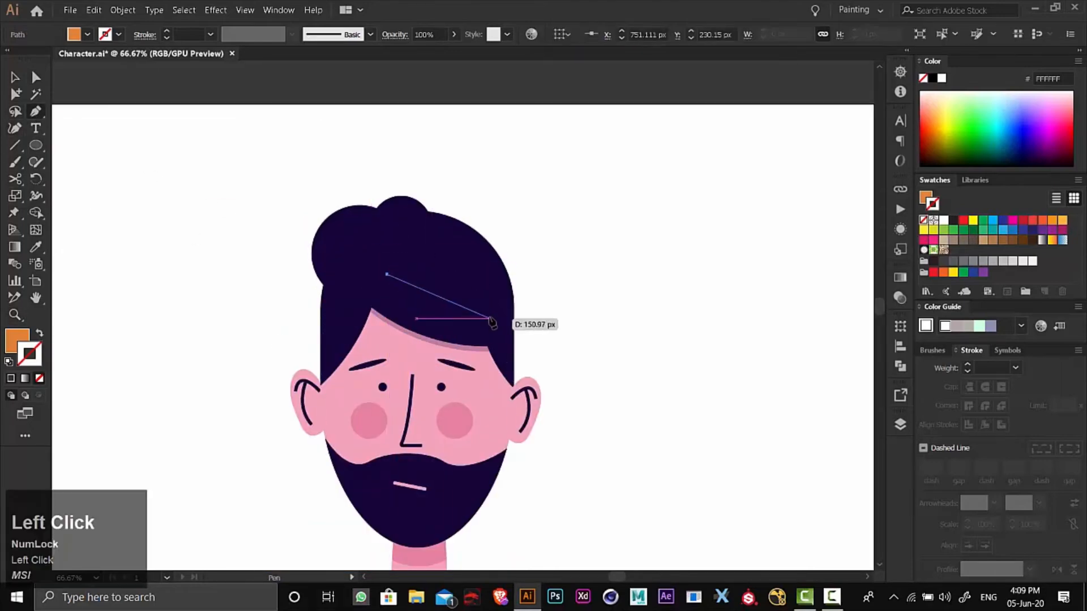
pyautogui.moveTo(491, 319); pyautogui.dragTo(531, 313)
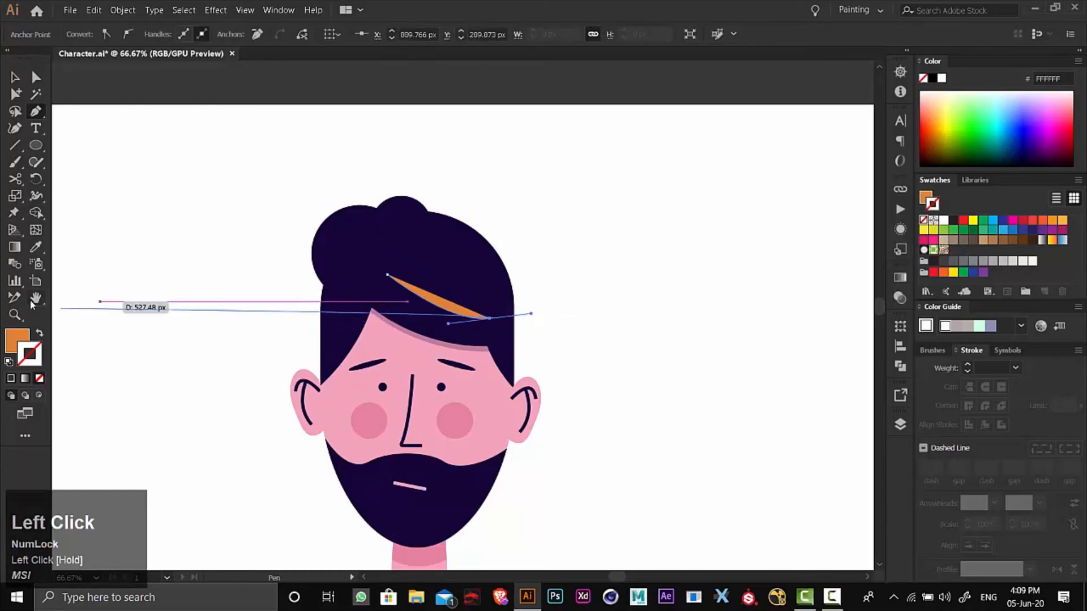
# Step: Copy the shirt line's white 2 pt stroke and empty fill onto the hair curve with the Eyedropper
pyautogui.click(31, 252)
pyautogui.scroll(-5, 444, 430)
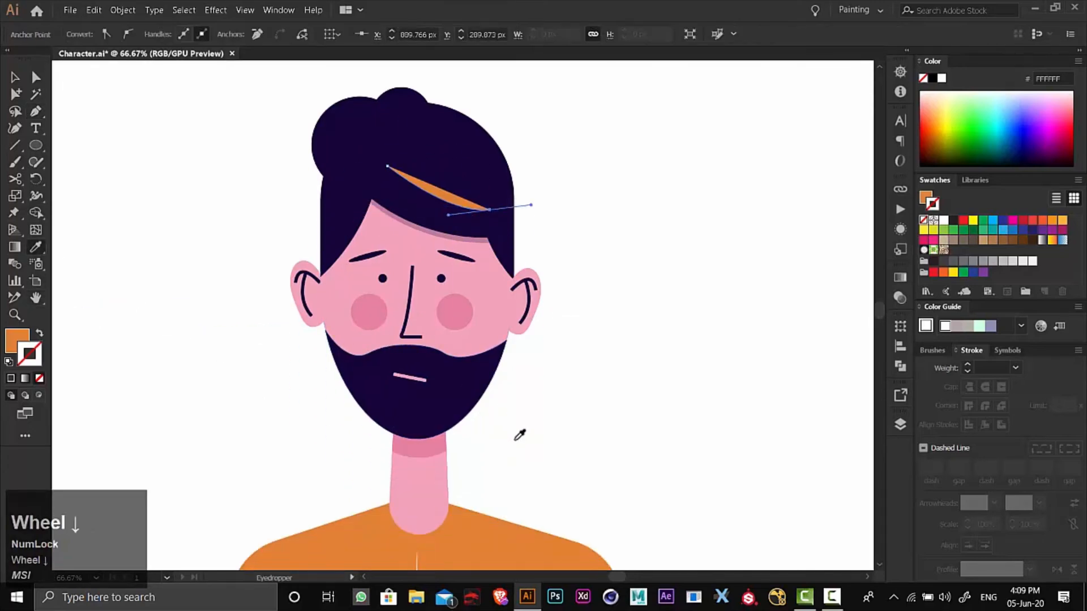
pyautogui.click(401, 514)
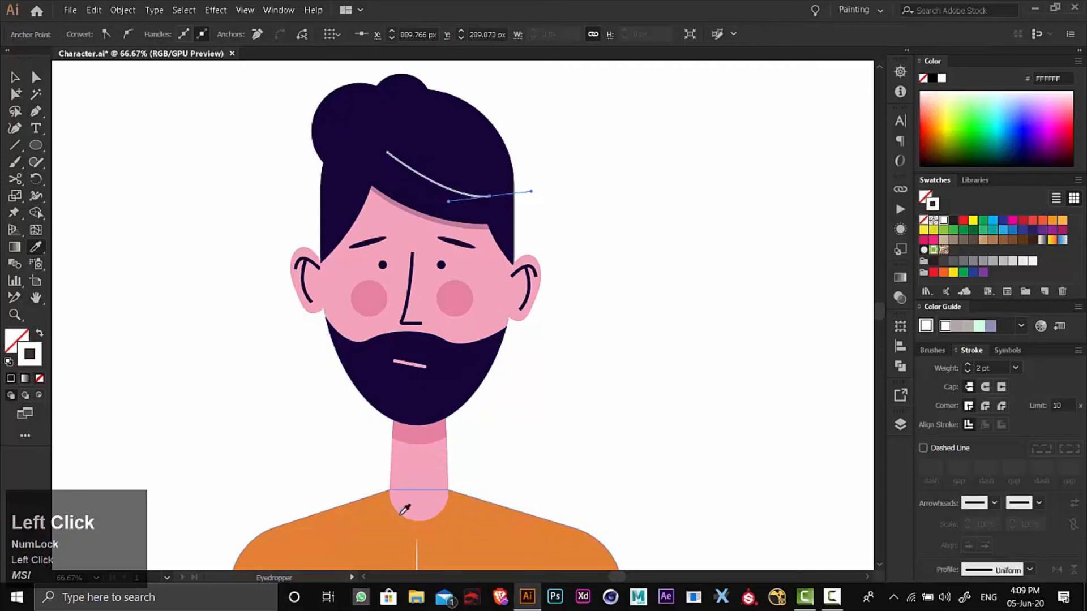
# Step: Give the white hair curve a width profile that tapers to a point at both ends
pyautogui.click(16, 78)
pyautogui.click(573, 249)
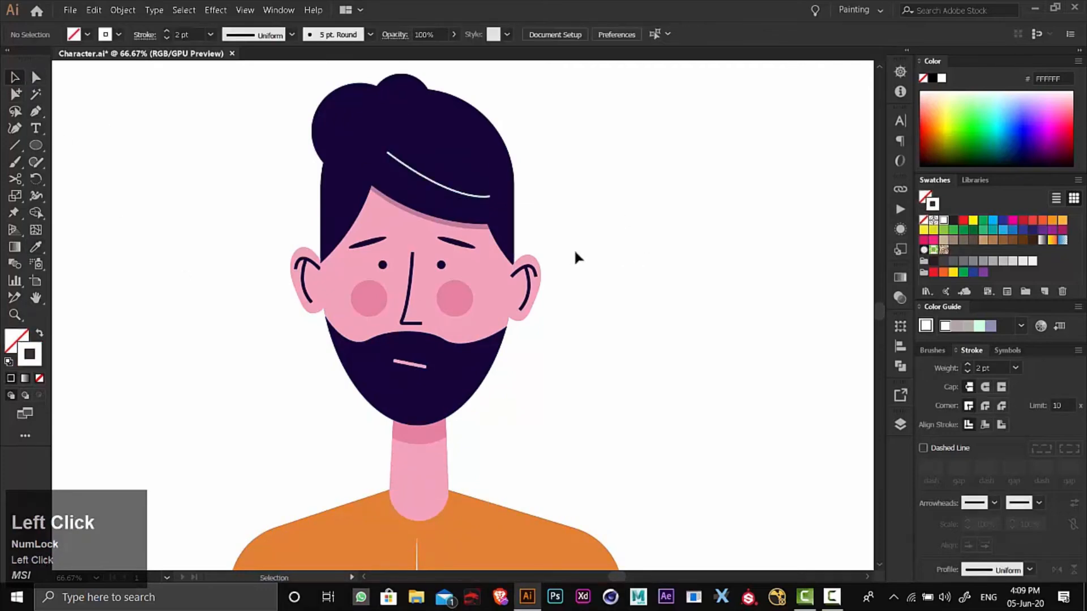
pyautogui.click(461, 189)
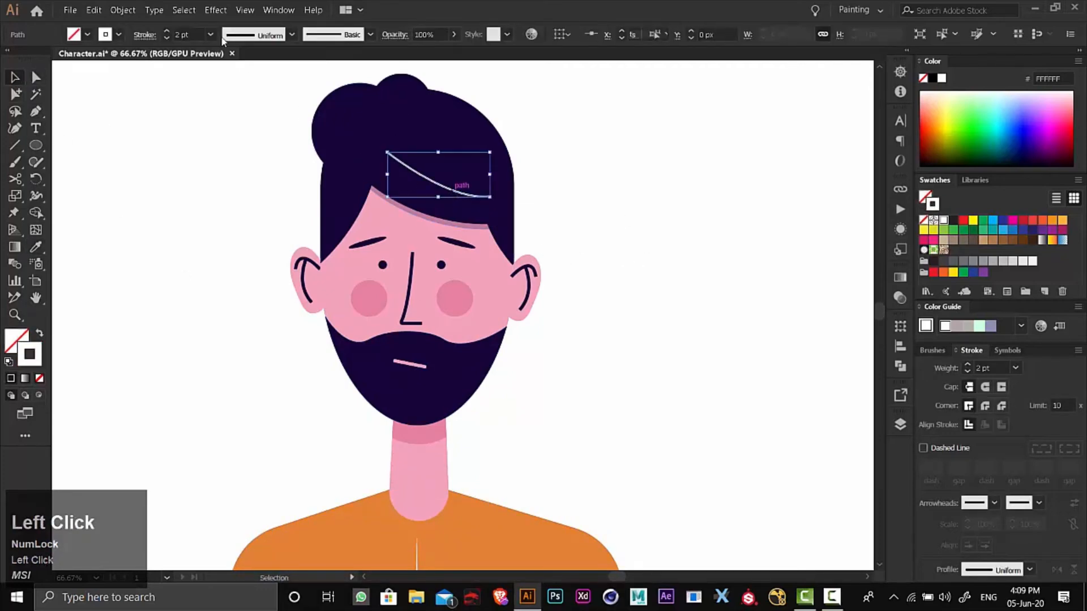
pyautogui.click(290, 35)
pyautogui.click(247, 74)
pyautogui.click(197, 217)
pyautogui.scroll(2, 654, 362)
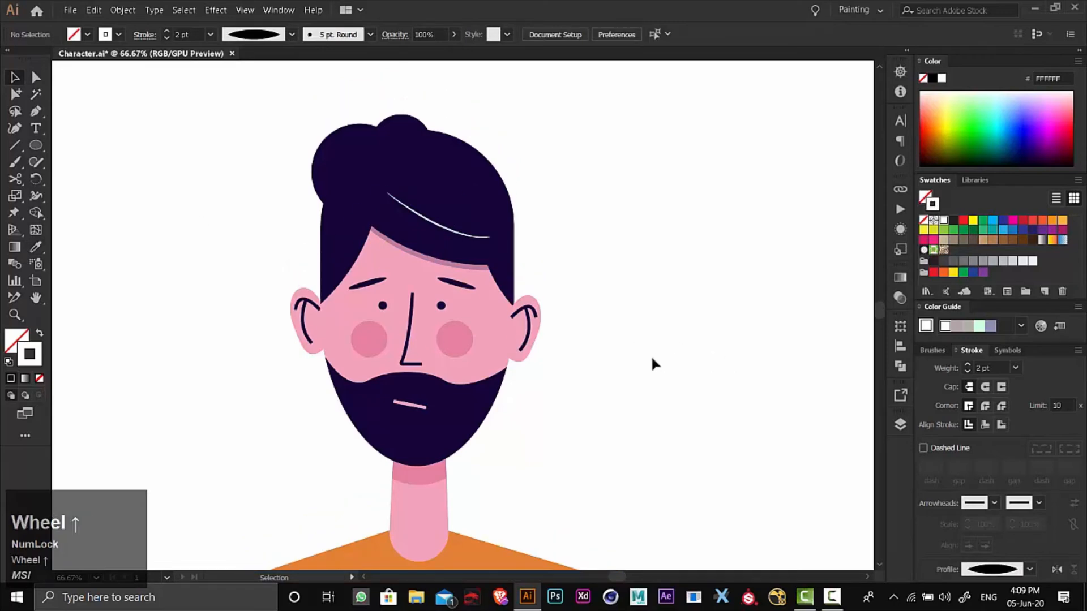
# Step: Draw a shorter curve about 87 px wide above the hair line and copy that line's white 2 pt stroke onto it
pyautogui.click(35, 111)
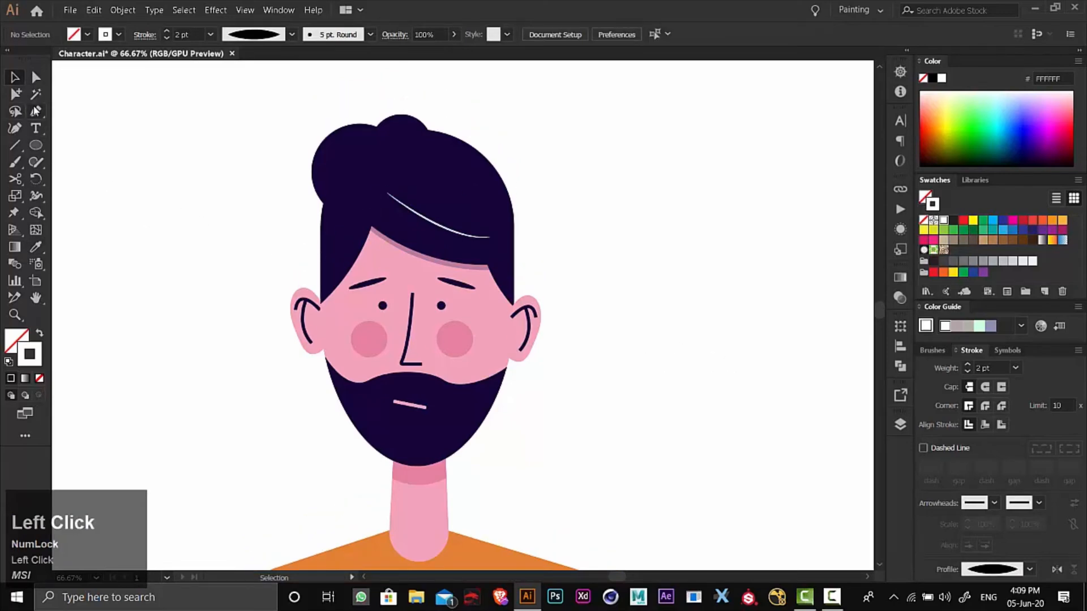
pyautogui.click(417, 186)
pyautogui.moveTo(480, 218); pyautogui.dragTo(506, 219)
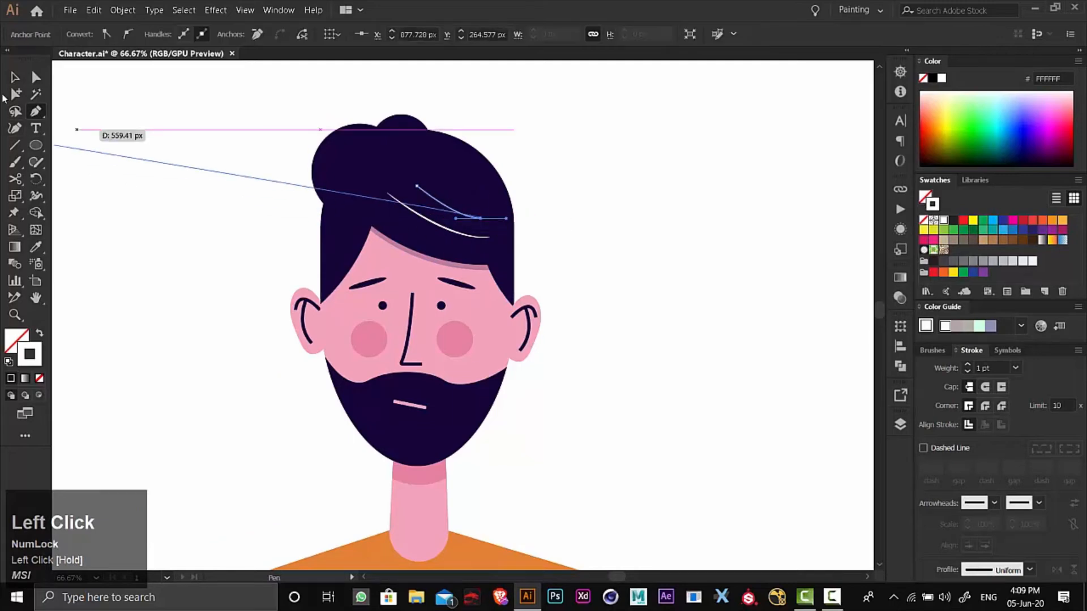
pyautogui.click(35, 247)
pyautogui.click(461, 226)
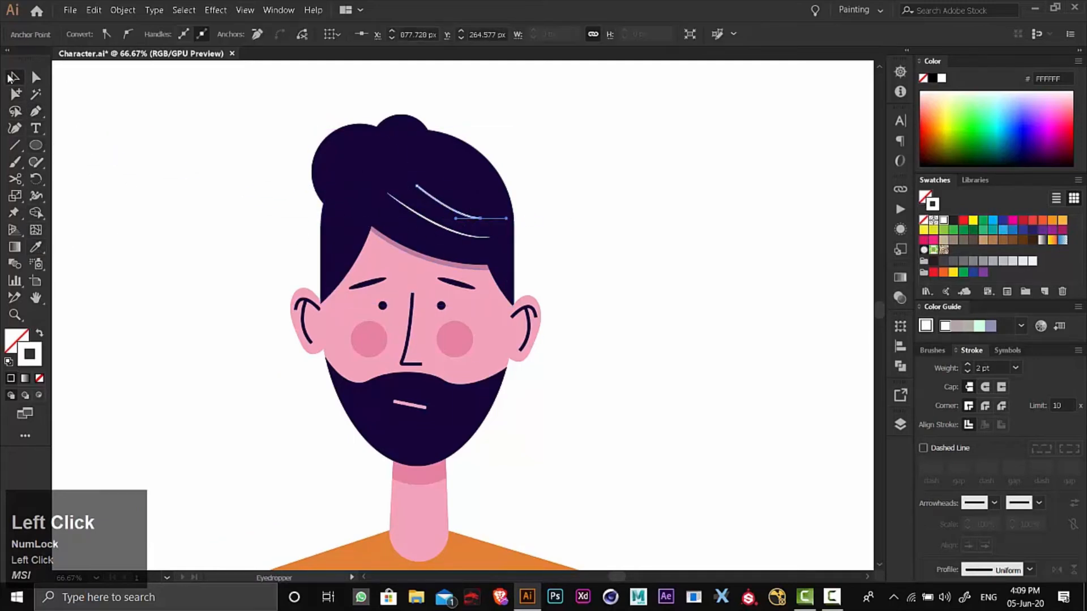
# Step: Apply the same tapered width profile to the shorter upper hair curve
pyautogui.click(460, 213)
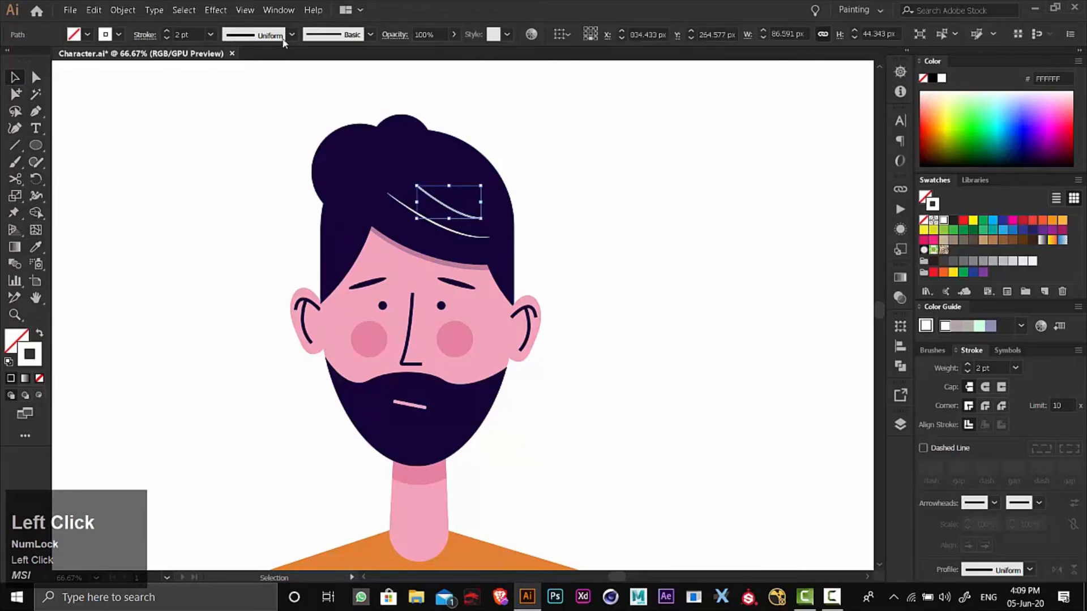
pyautogui.click(291, 34)
pyautogui.click(267, 89)
pyautogui.click(216, 185)
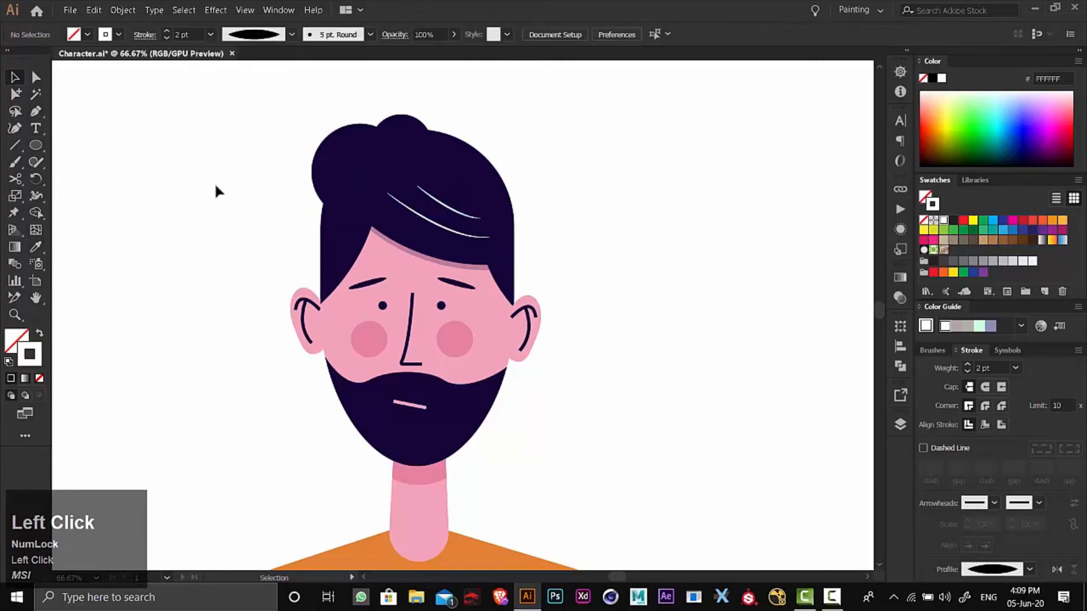
# Step: Draw a 1600 × 1200 px rectangle covering the whole artboard and fill it with the purple #491CC6 palette sample
pyautogui.keyDown('alt'); pyautogui.click(459, 395); pyautogui.keyUp('alt')
pyautogui.keyDown('alt'); pyautogui.click(468, 364); pyautogui.keyUp('alt')
pyautogui.moveTo(493, 352); pyautogui.dragTo(483, 328)
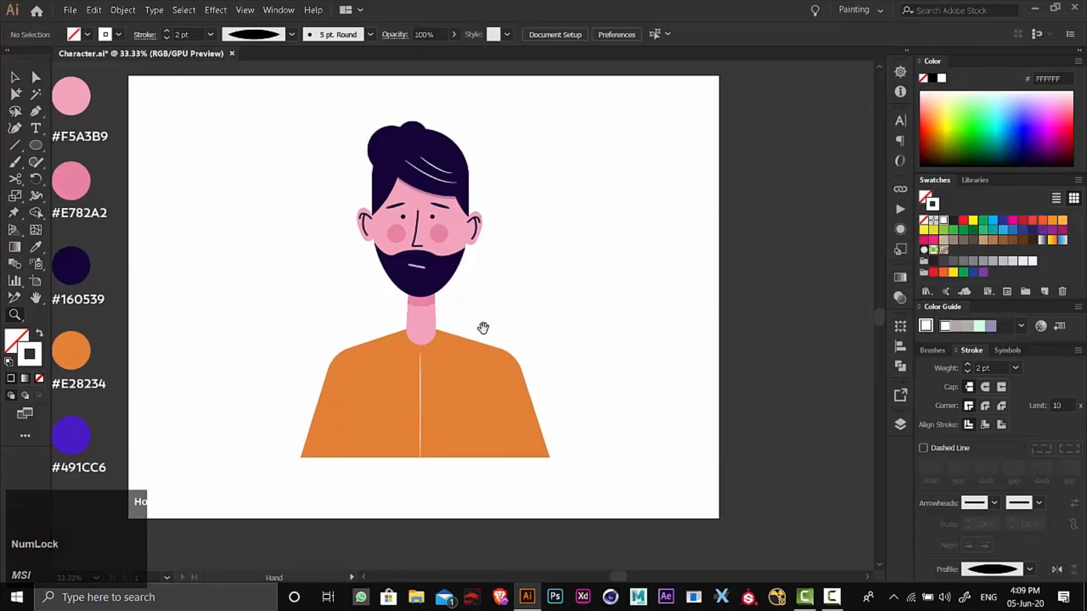
pyautogui.press('space')
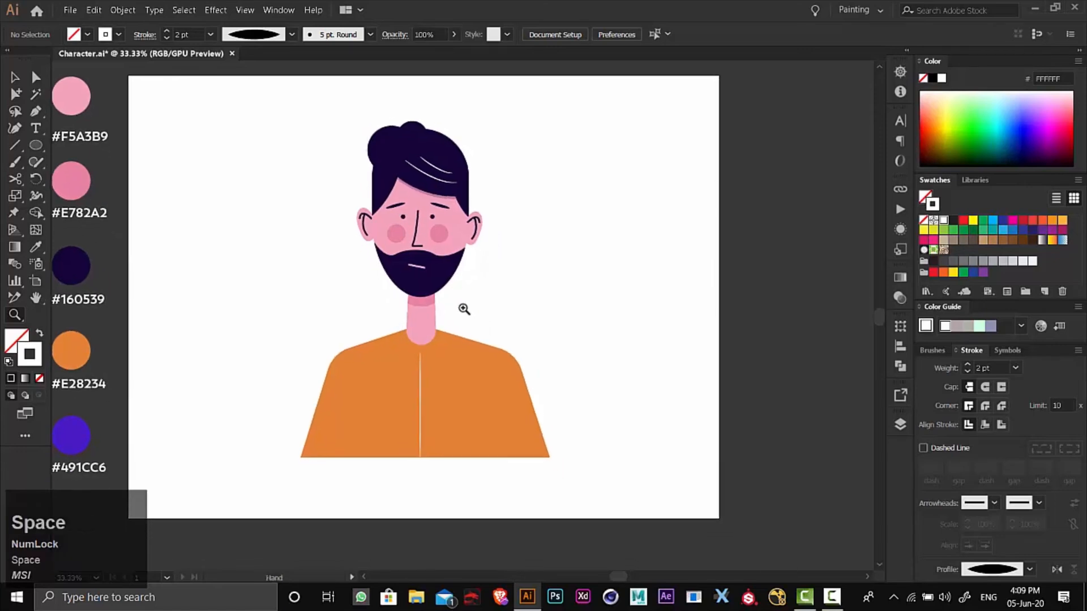
pyautogui.moveTo(463, 308); pyautogui.dragTo(470, 307)
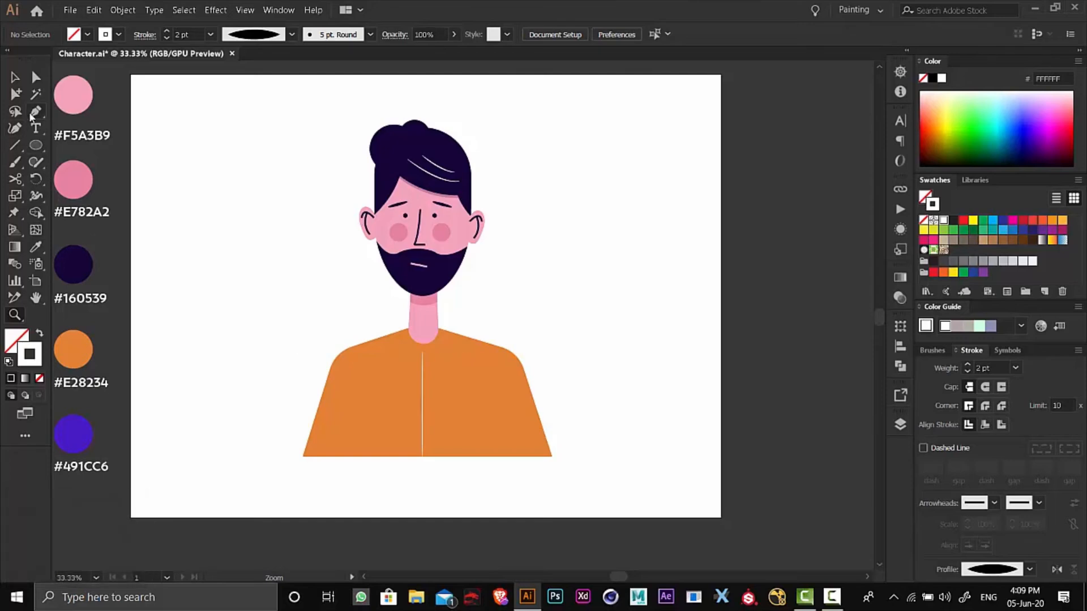
pyautogui.click(36, 147)
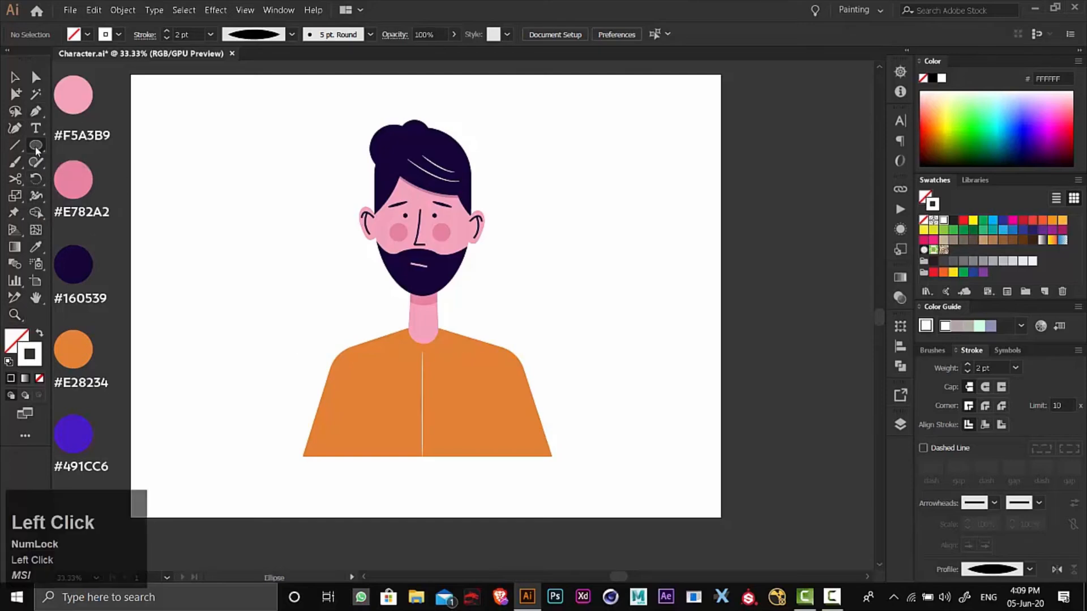
pyautogui.moveTo(36, 147); pyautogui.dragTo(66, 149)
pyautogui.moveTo(131, 74); pyautogui.dragTo(721, 517)
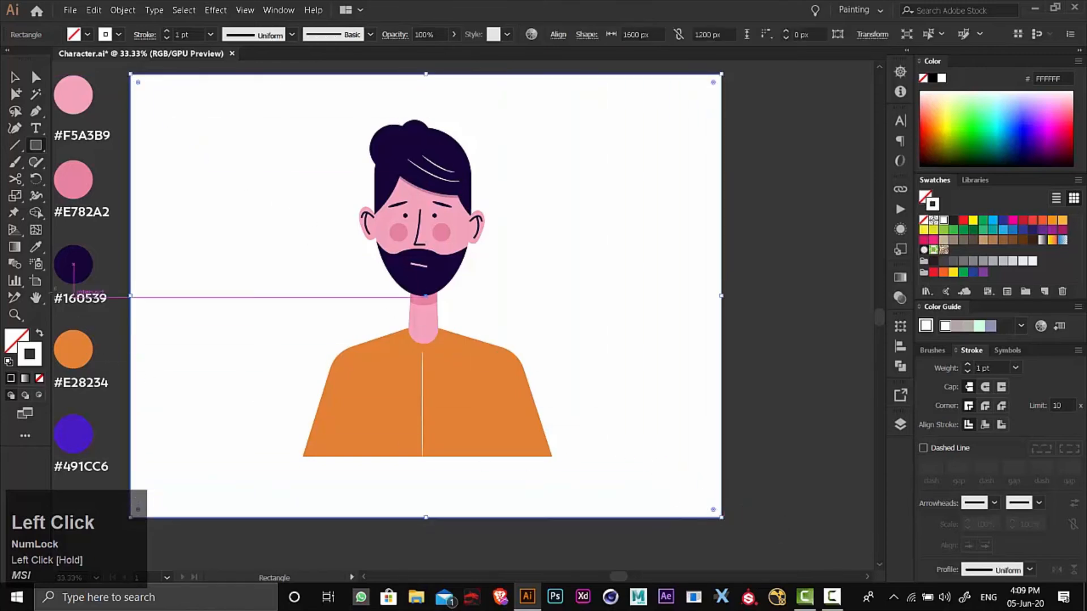
pyautogui.click(36, 247)
pyautogui.click(76, 434)
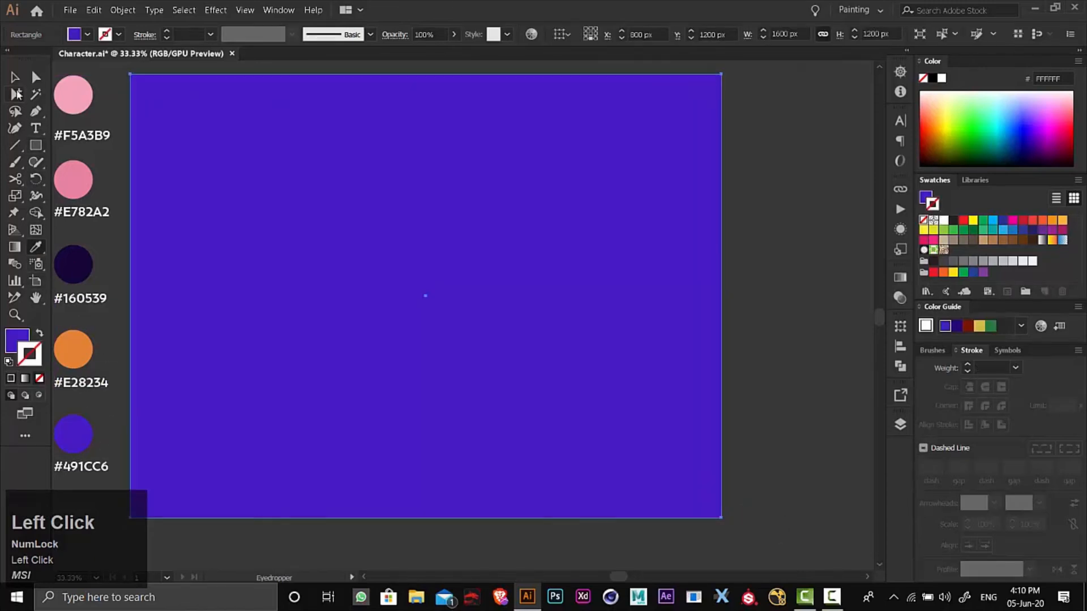
# Step: Send the purple background rectangle to the back, behind the character
pyautogui.click(14, 77)
pyautogui.rightClick(235, 330)
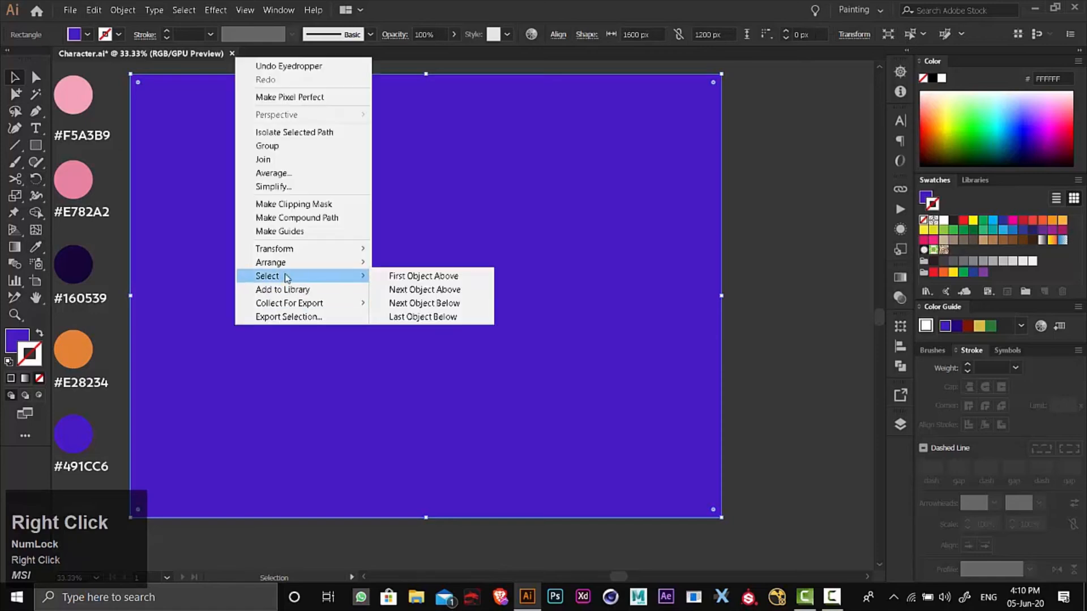
pyautogui.moveTo(340, 262)
pyautogui.click(433, 304)
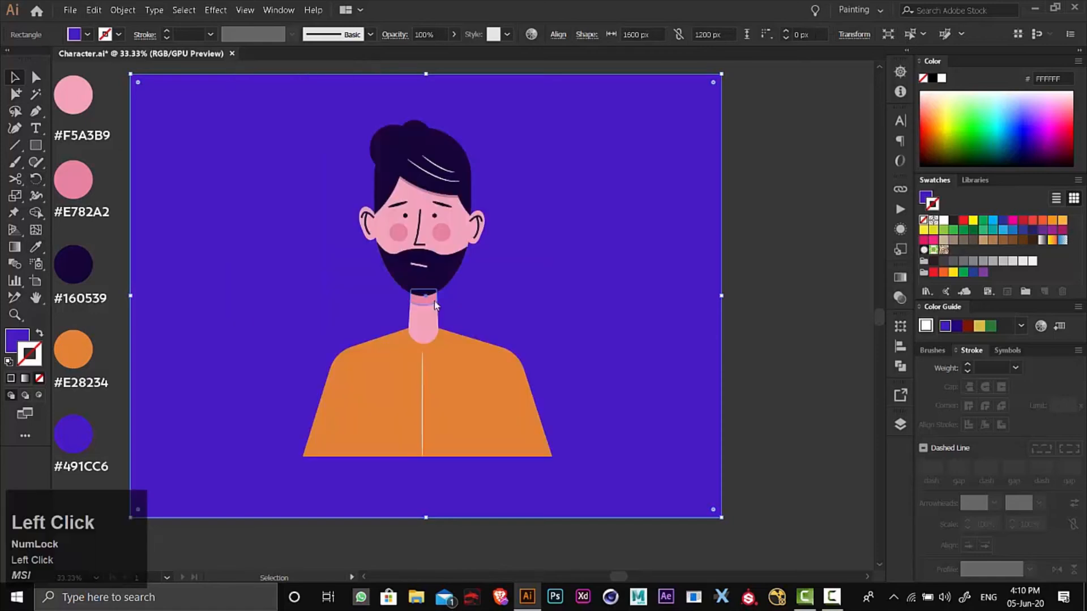
pyautogui.click(782, 292)
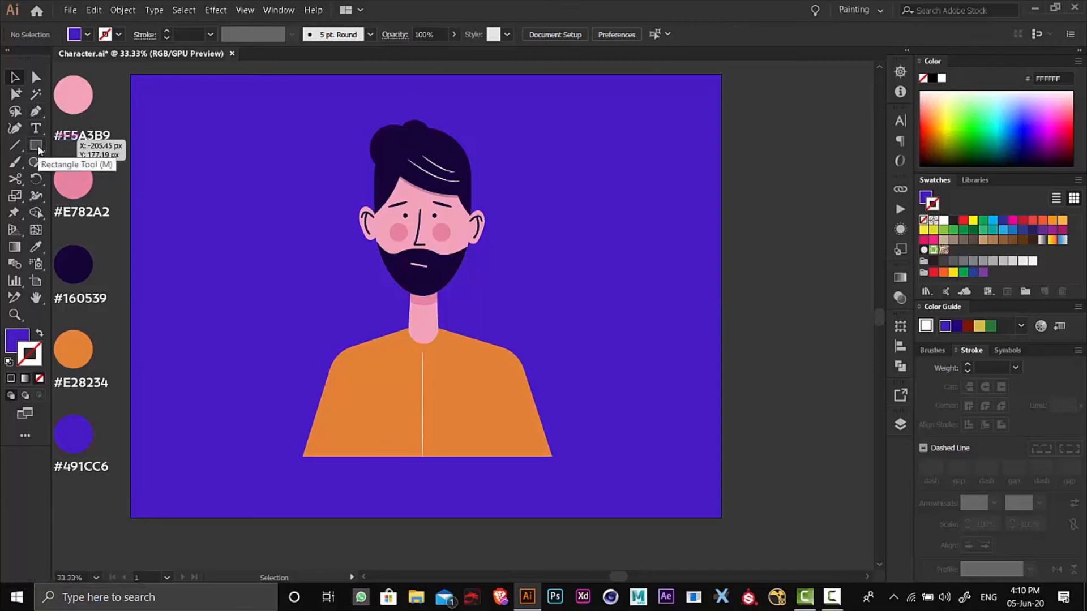
# Step: Draw a horizontal line about 962 px long along the torso's lower edge with the shirt line's white 2 pt stroke and no fill
pyautogui.click(36, 111)
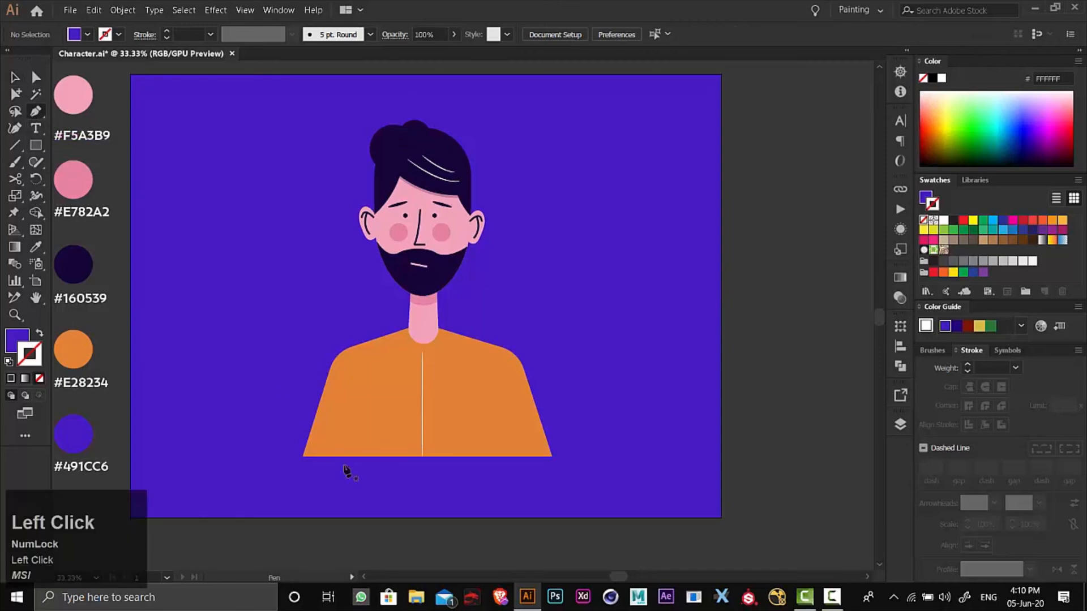
pyautogui.click(251, 457)
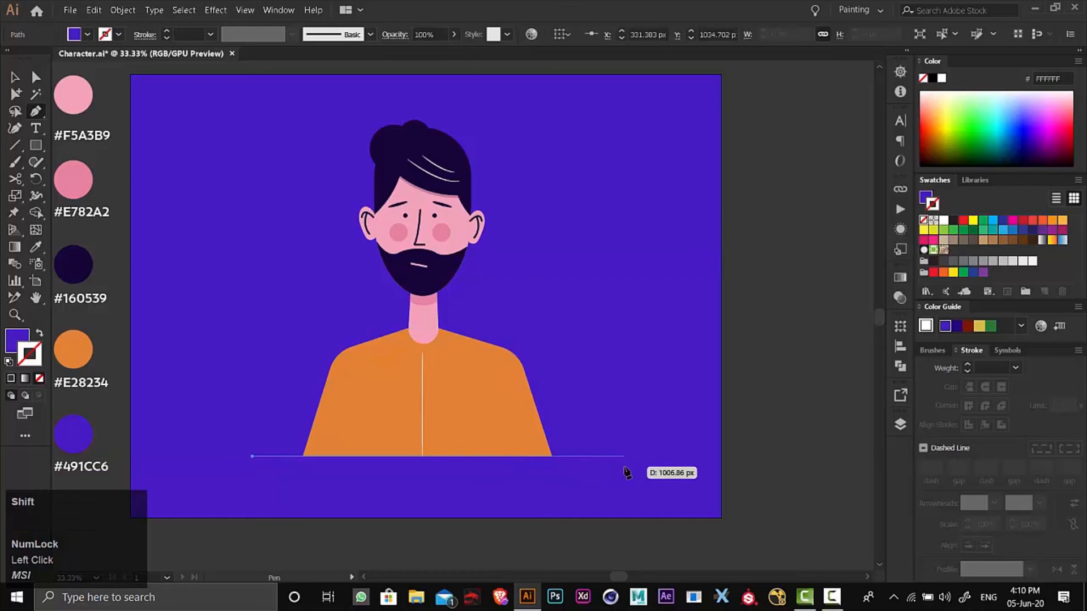
pyautogui.keyDown('shift'); pyautogui.click(607, 469); pyautogui.keyUp('shift')
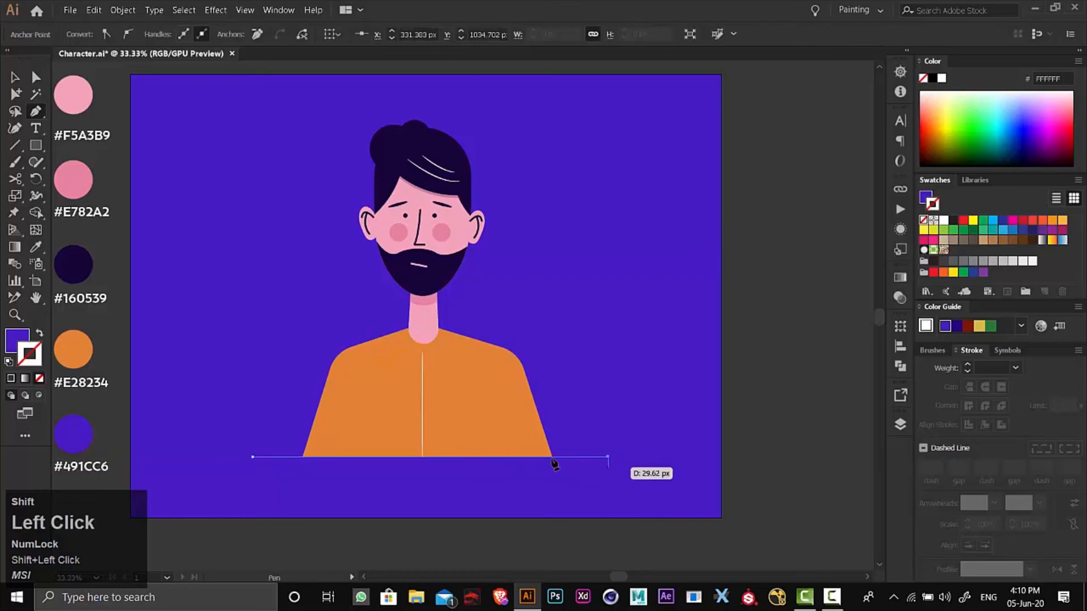
pyautogui.click(35, 247)
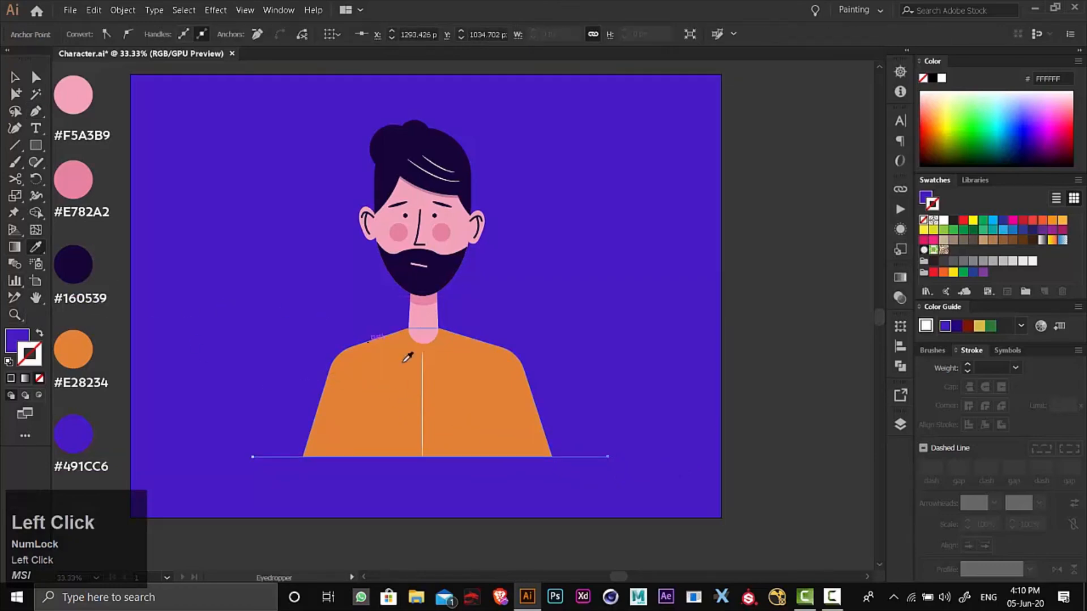
pyautogui.click(424, 402)
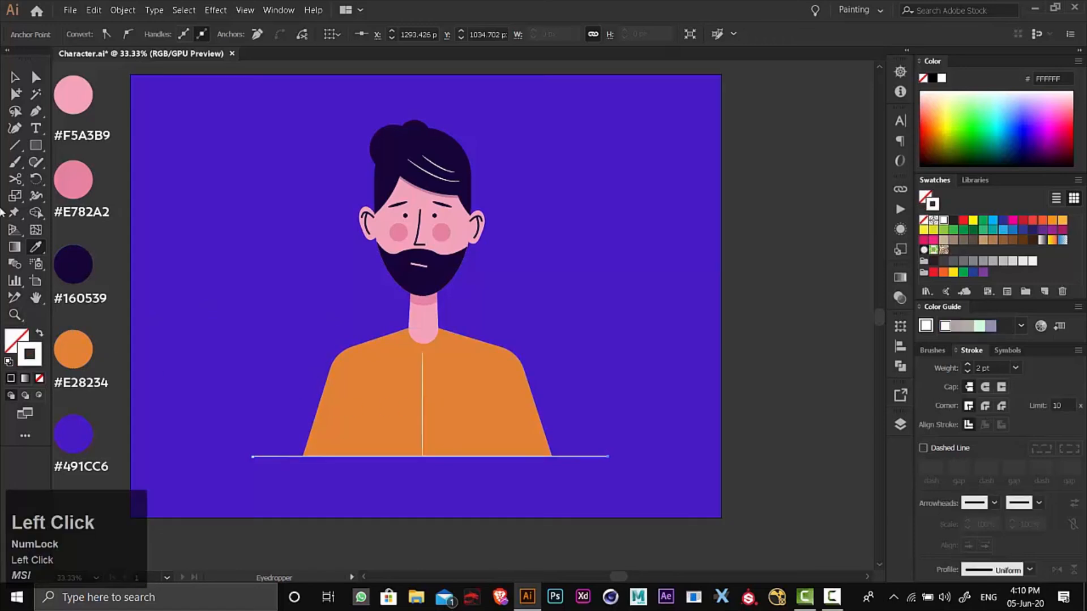
pyautogui.click(16, 79)
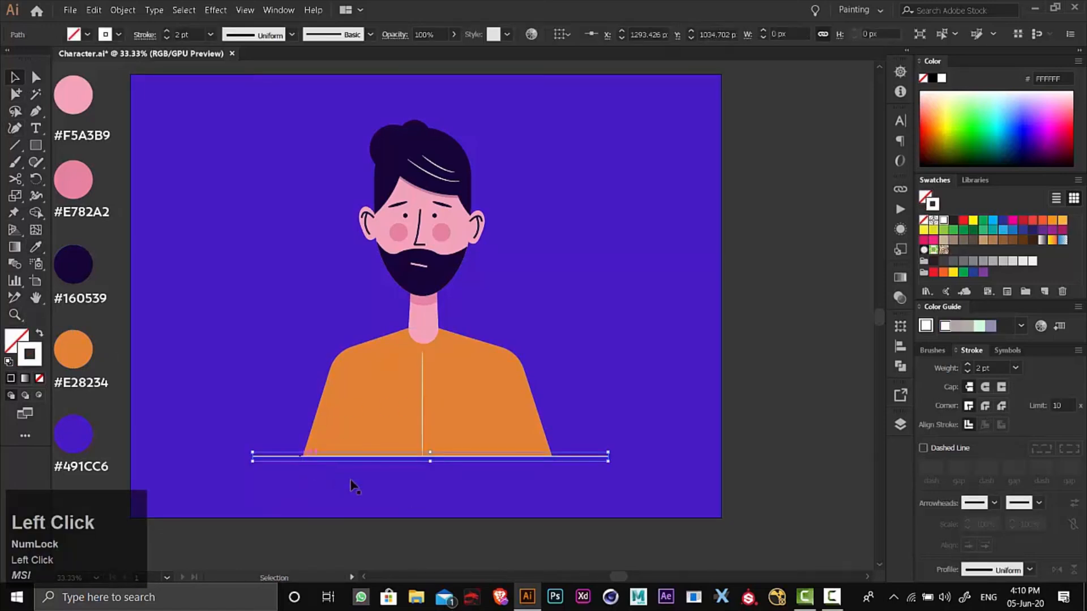
pyautogui.click(471, 548)
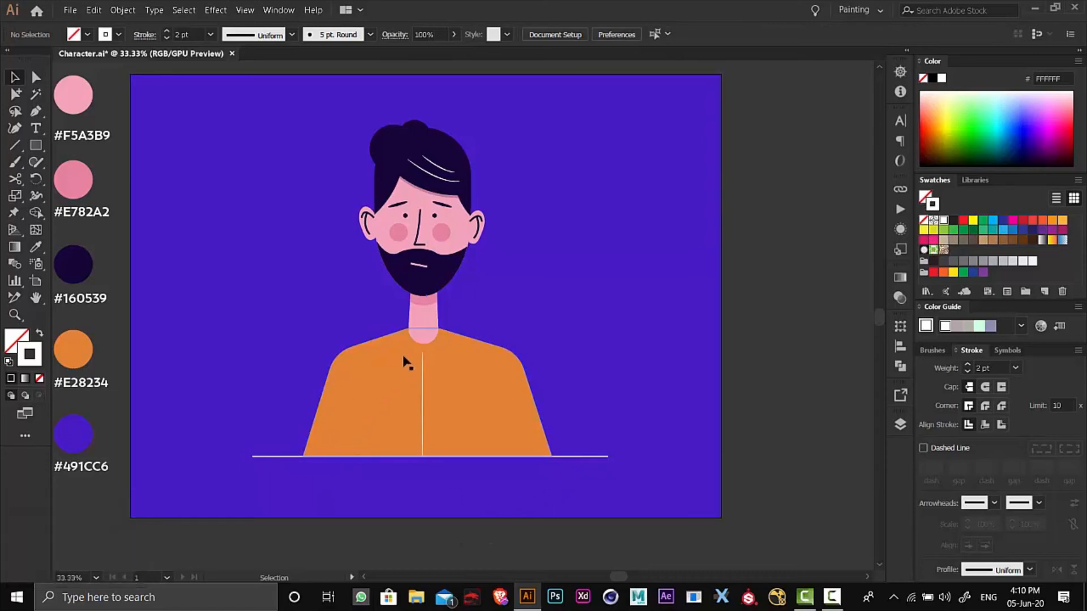
# Step: Group all the character's parts together with the base line, leaving the purple background out of the group
pyautogui.moveTo(767, 113); pyautogui.dragTo(249, 481)
pyautogui.keyDown('shift'); pyautogui.click(182, 511); pyautogui.keyUp('shift')
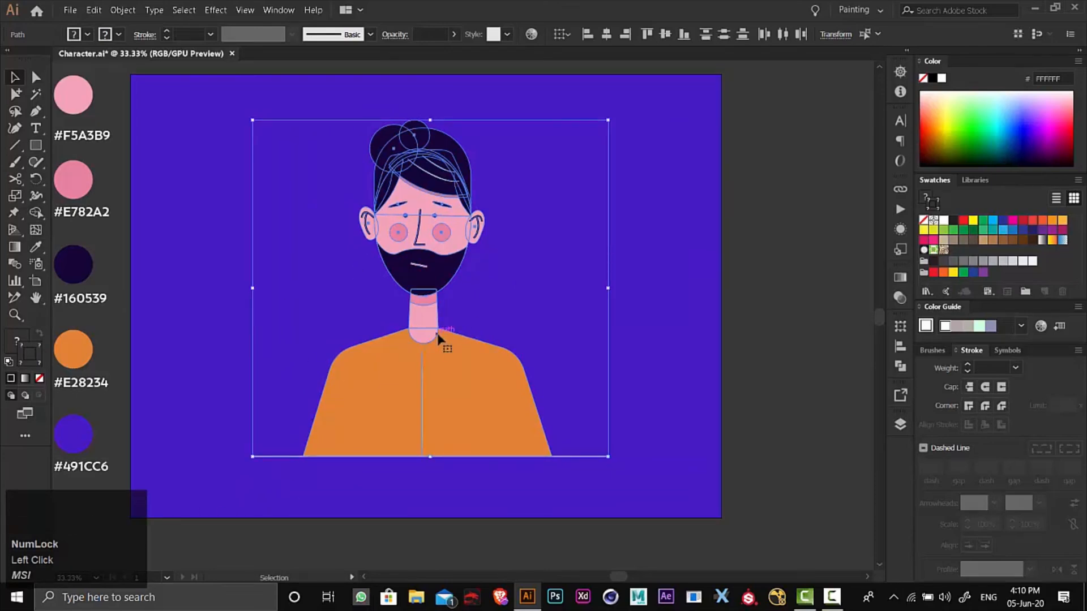
pyautogui.press('ctrl')
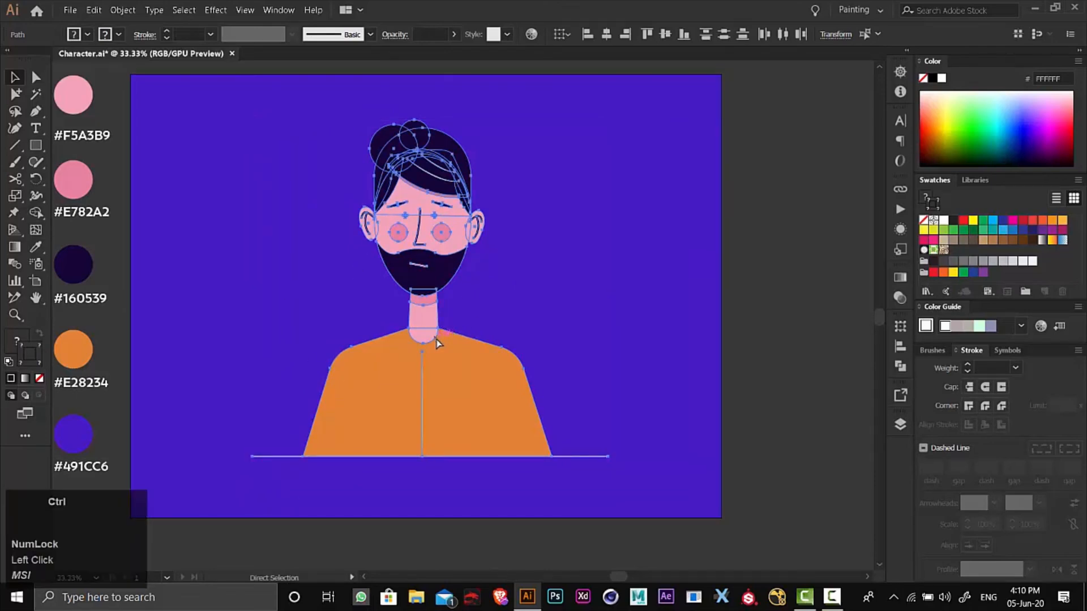
pyautogui.rightClick(436, 329)
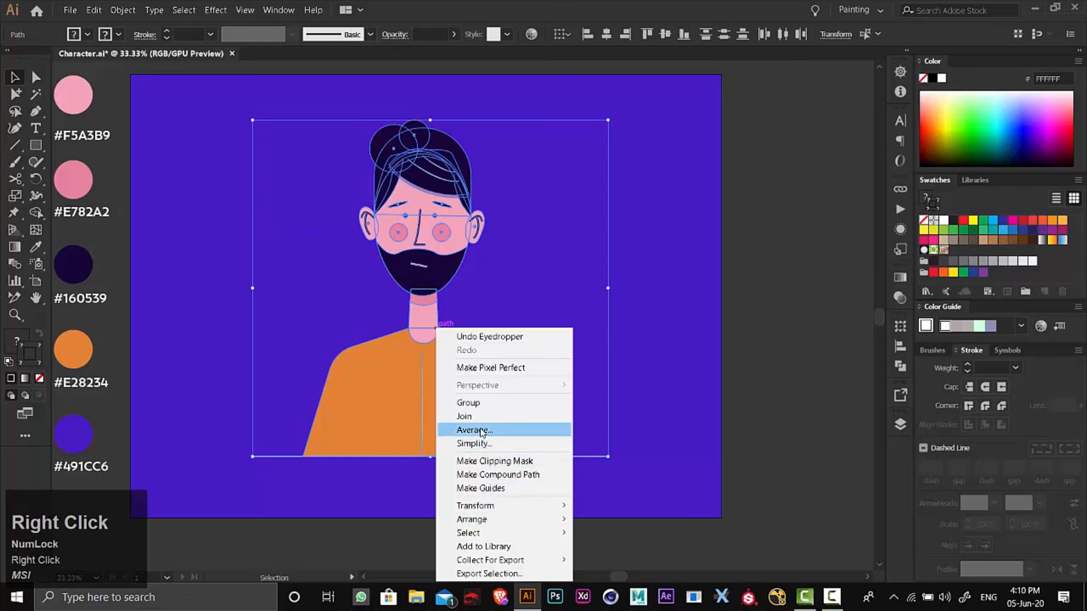
pyautogui.click(479, 403)
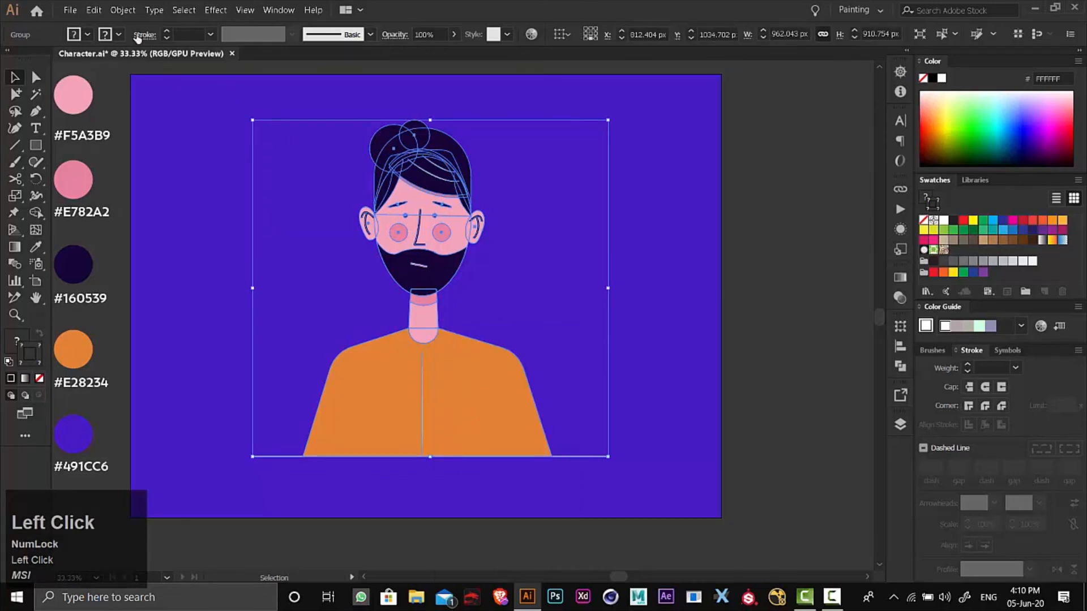
# Step: Copy the character group and paste the duplicate in place, exactly over the original
pyautogui.click(94, 10)
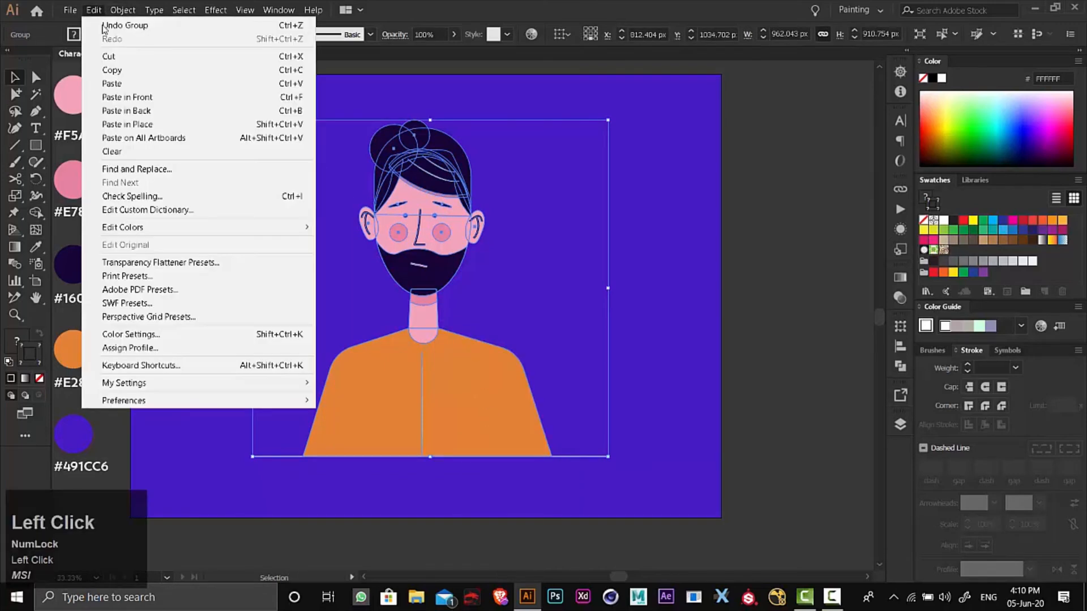
pyautogui.click(127, 74)
pyautogui.click(94, 10)
pyautogui.click(136, 124)
pyautogui.click(816, 332)
pyautogui.moveTo(435, 265); pyautogui.dragTo(491, 270)
pyautogui.hotkey('ctrl', 'z')
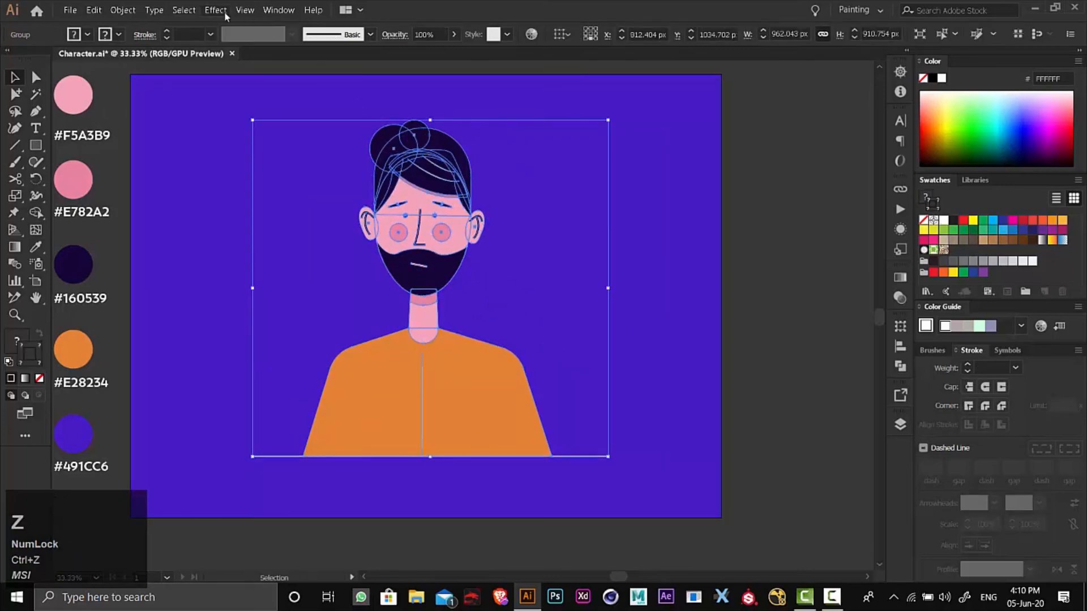
# Step: Apply the Pixelate Mezzotint effect to the duplicated character group with the type set to Fine Dots
pyautogui.click(224, 12)
pyautogui.moveTo(273, 325)
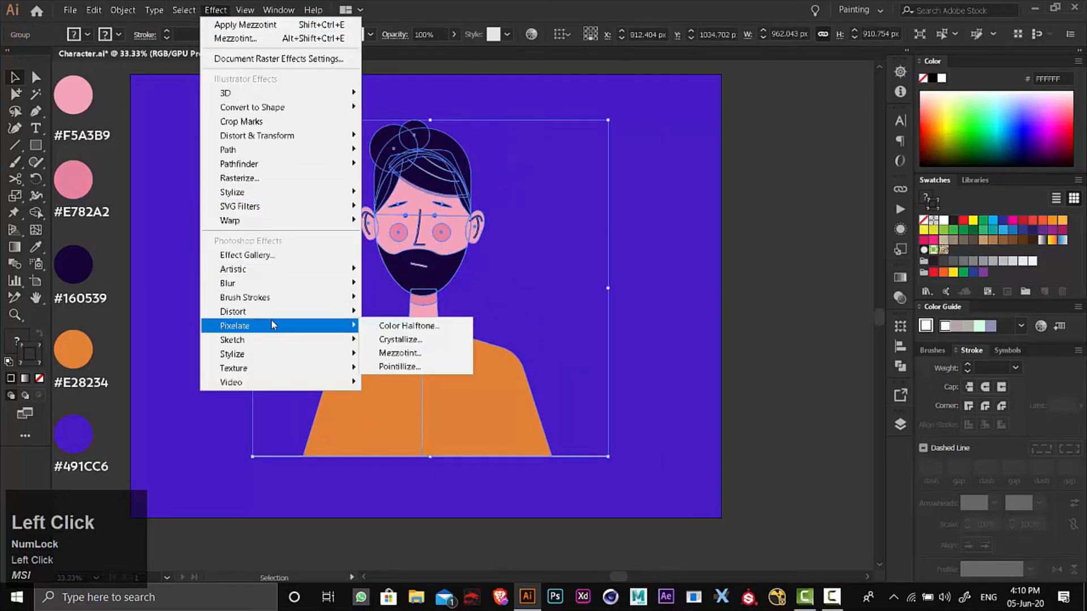
pyautogui.click(400, 352)
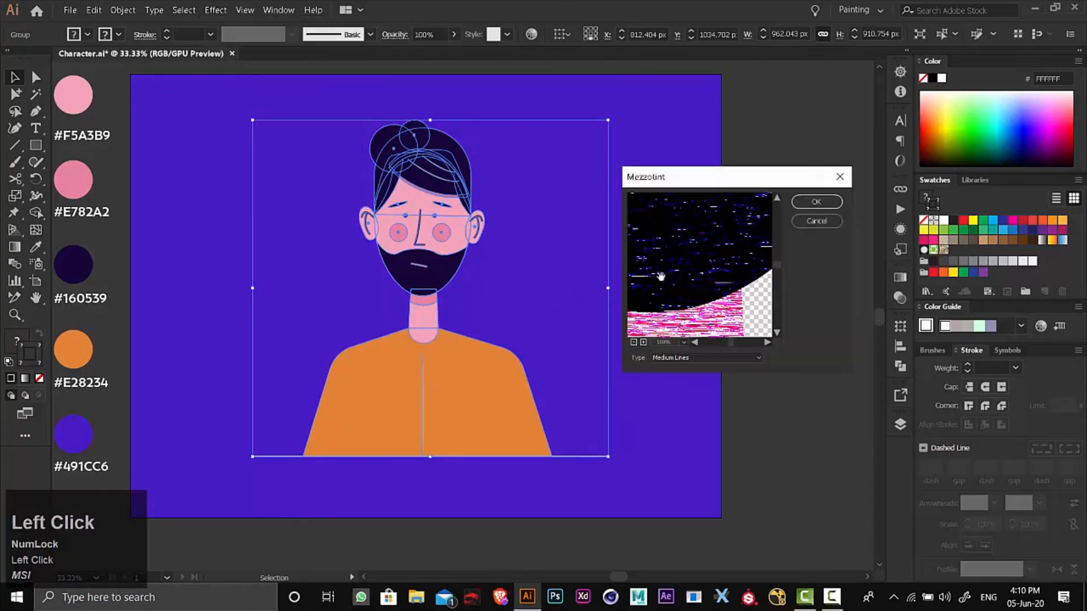
pyautogui.click(699, 359)
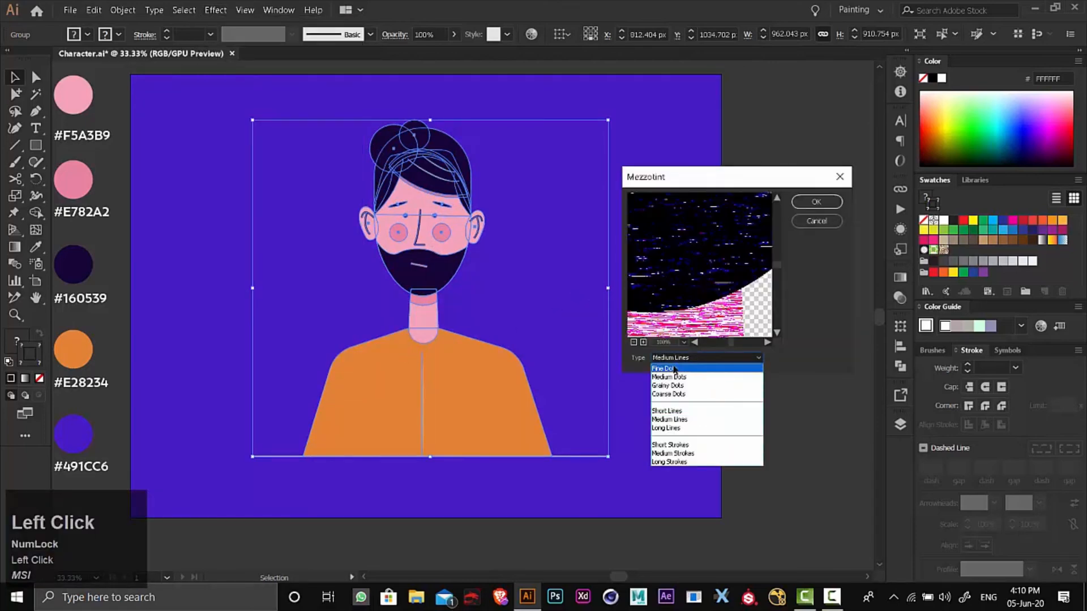
pyautogui.click(679, 372)
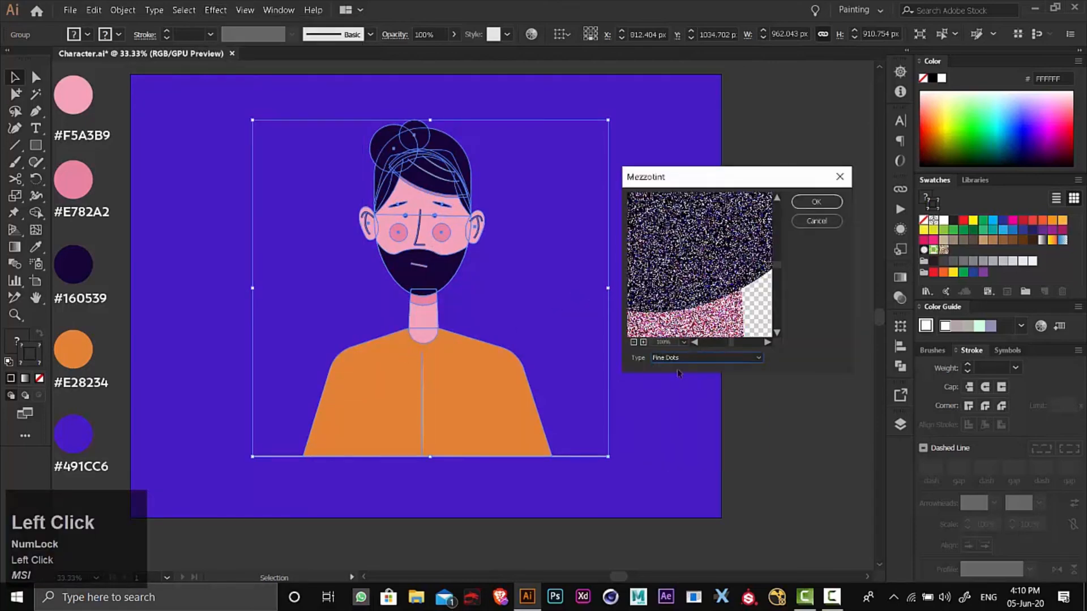
pyautogui.click(815, 203)
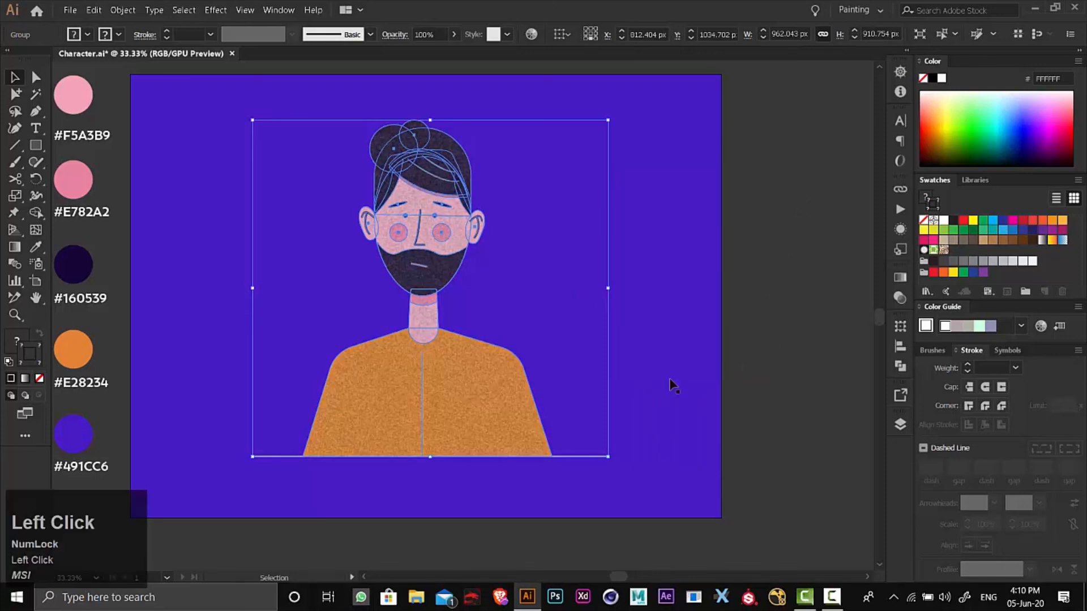
# Step: Set the textured duplicate character group's blending mode to Multiply and its opacity to 50%
pyautogui.click(396, 35)
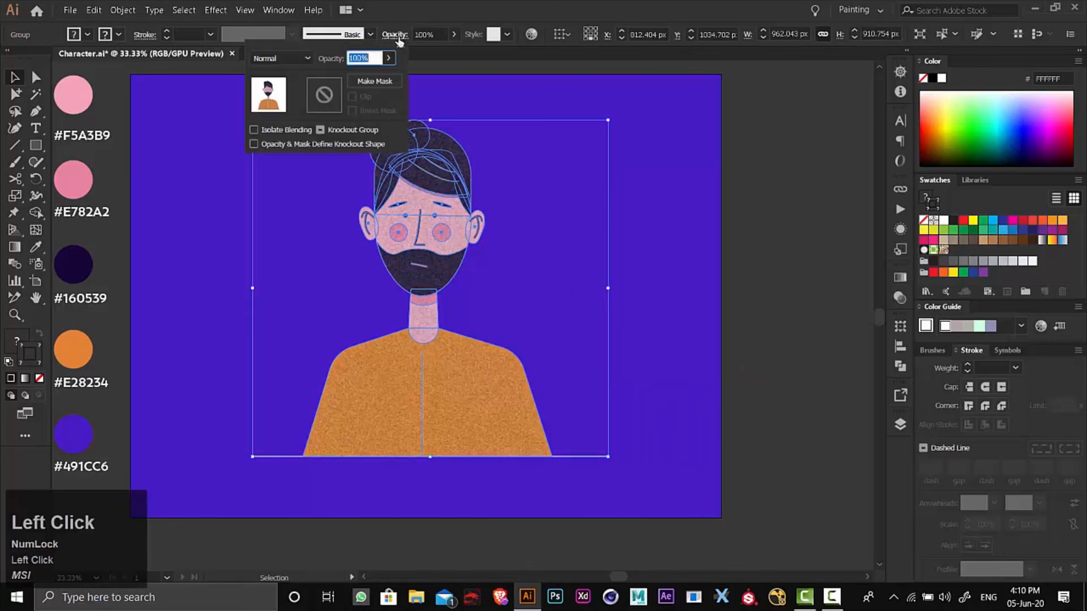
pyautogui.click(294, 59)
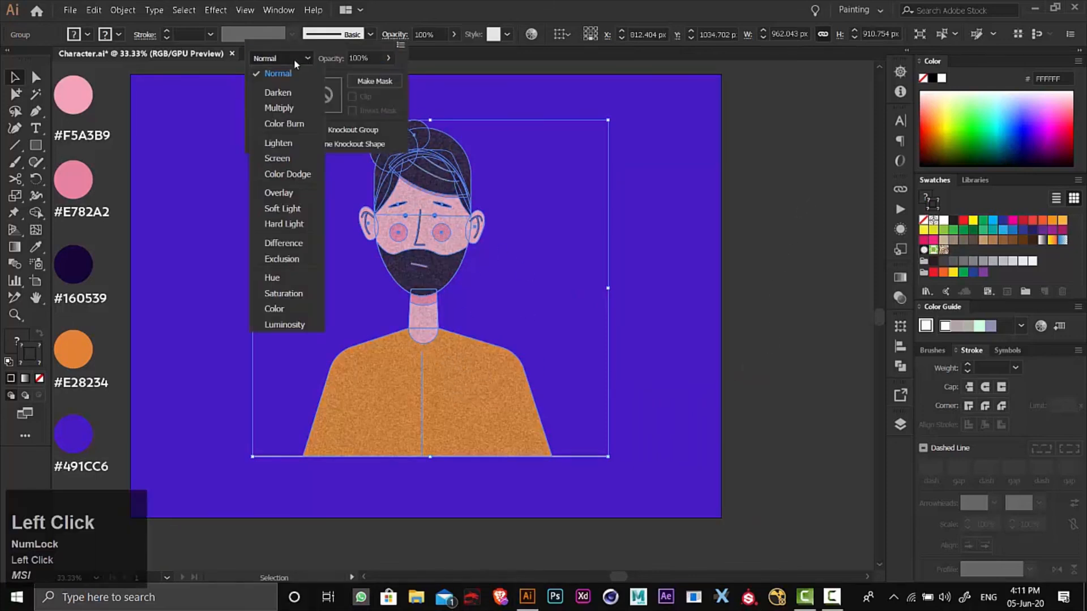
pyautogui.click(291, 109)
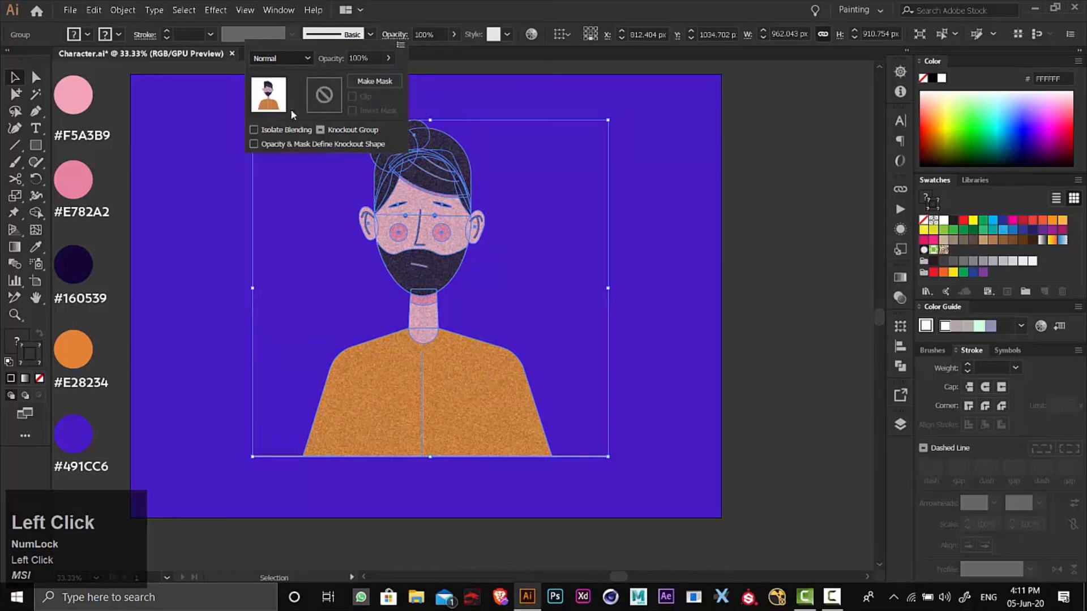
pyautogui.click(427, 46)
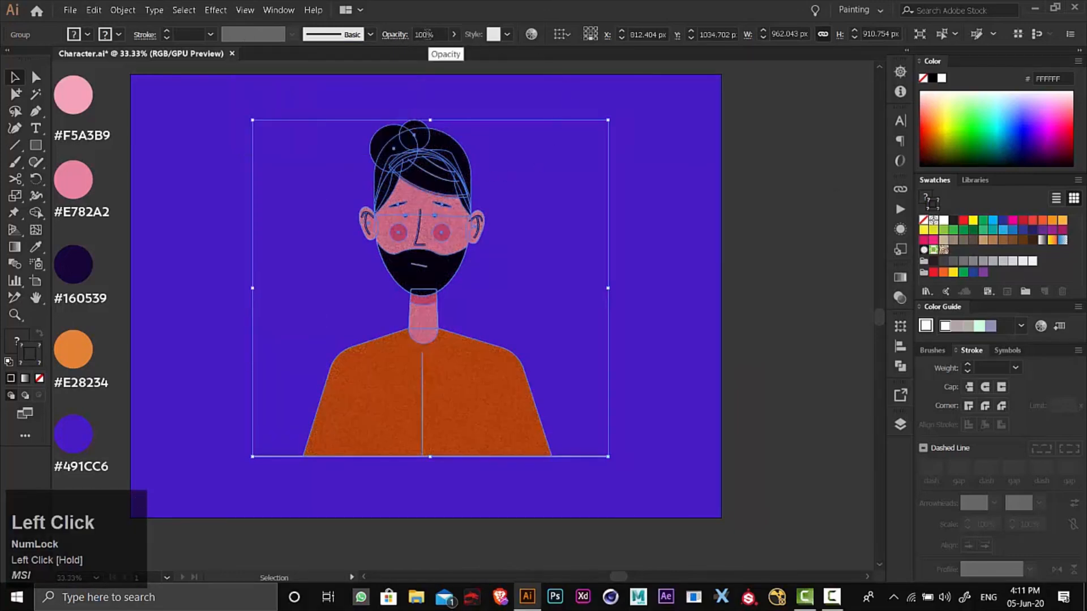
pyautogui.click(425, 35)
pyautogui.write('50')
pyautogui.press('Return')
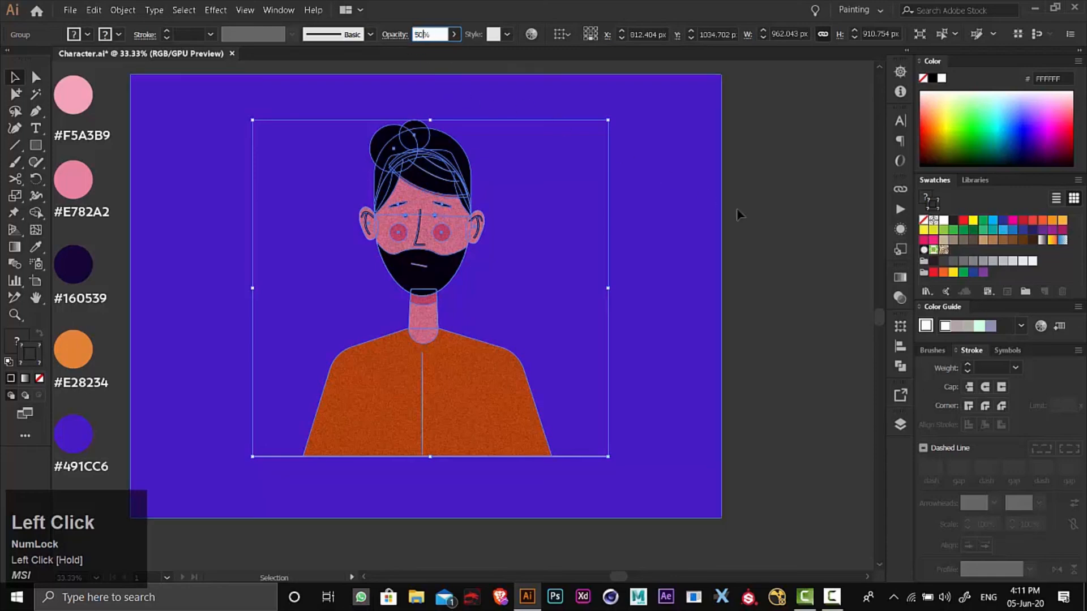
pyautogui.click(792, 276)
# Step: Copy the purple background rectangle, paste it in place, and send the duplicate to the back
pyautogui.click(623, 309)
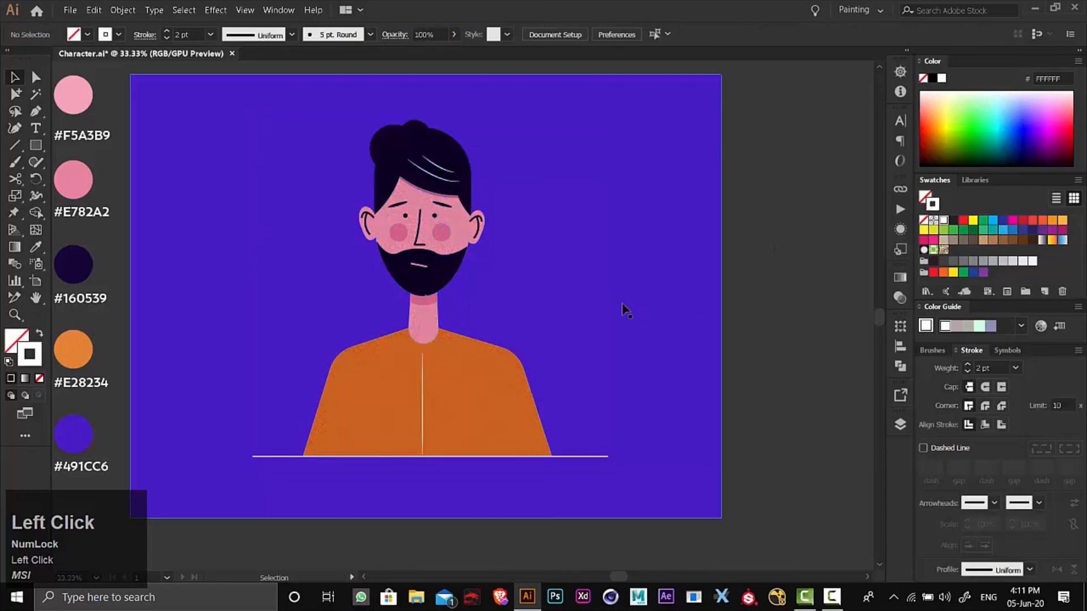
pyautogui.click(93, 10)
pyautogui.click(119, 70)
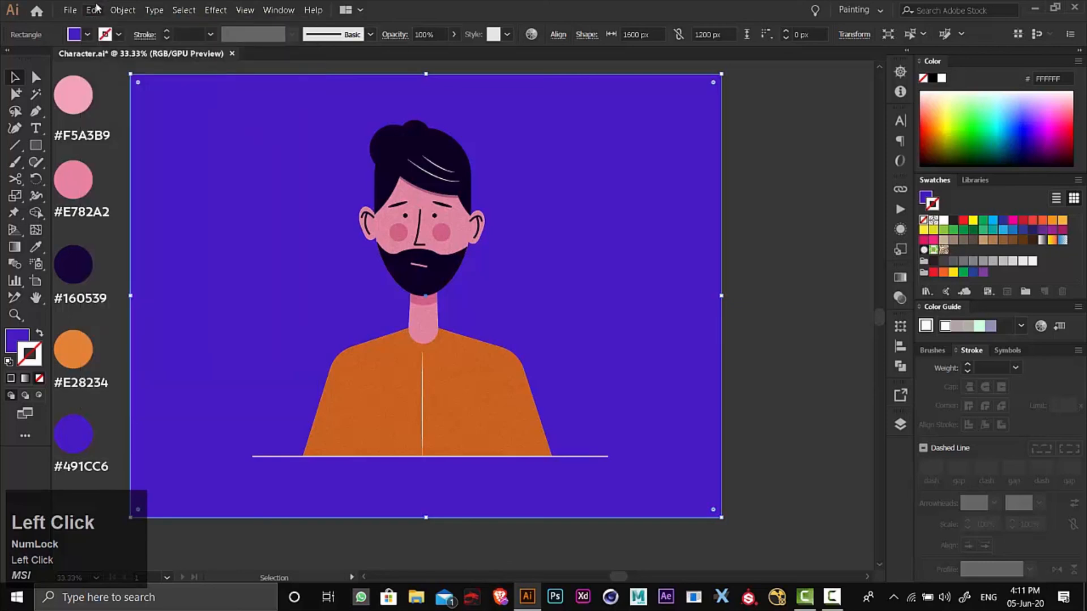
pyautogui.click(93, 10)
pyautogui.click(132, 124)
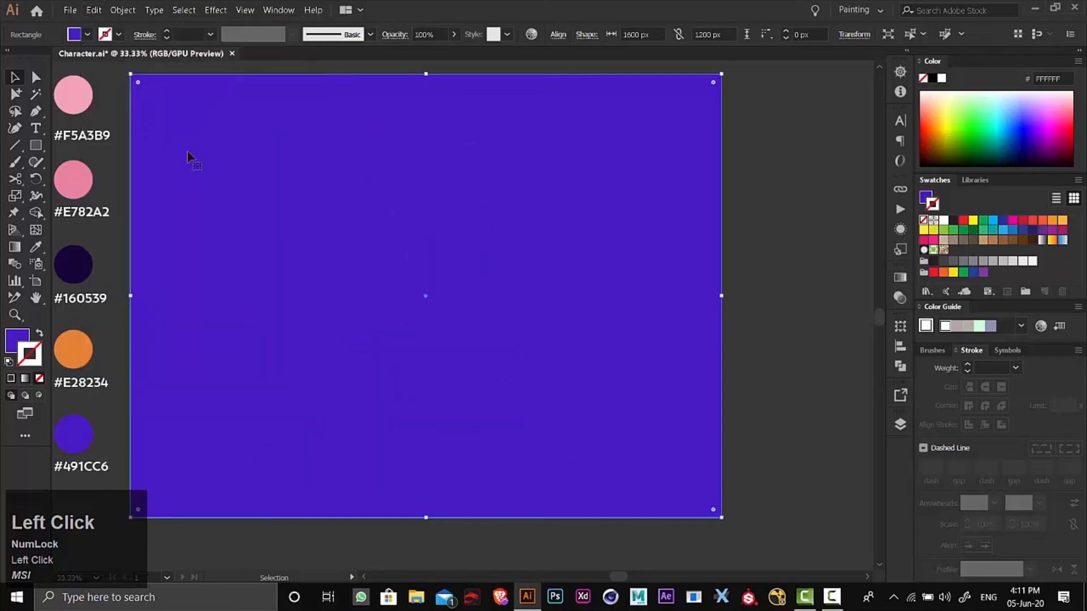
pyautogui.rightClick(446, 284)
pyautogui.moveTo(547, 491)
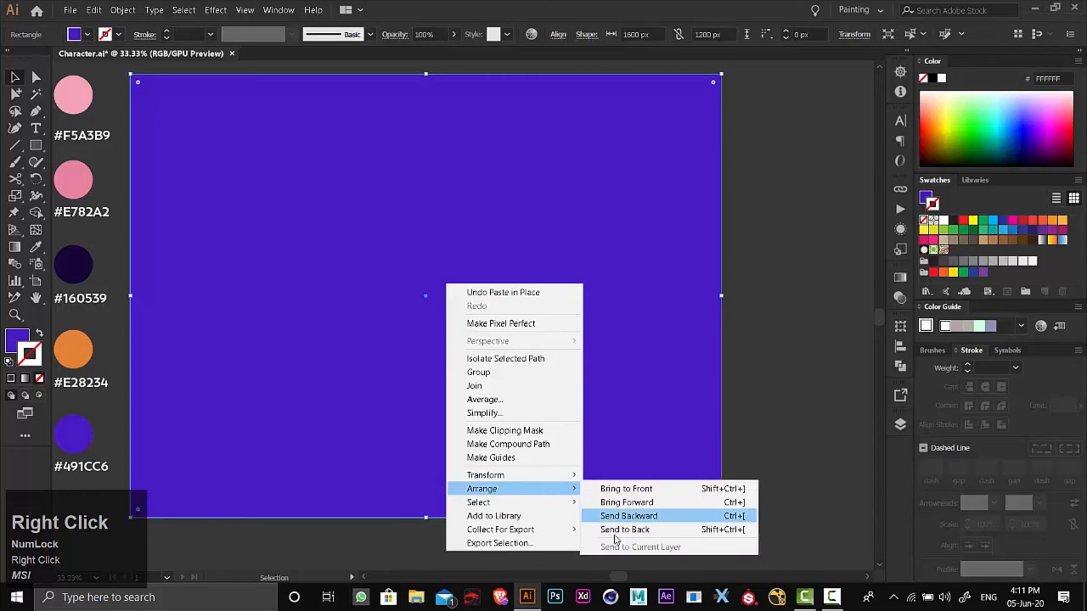
pyautogui.click(625, 530)
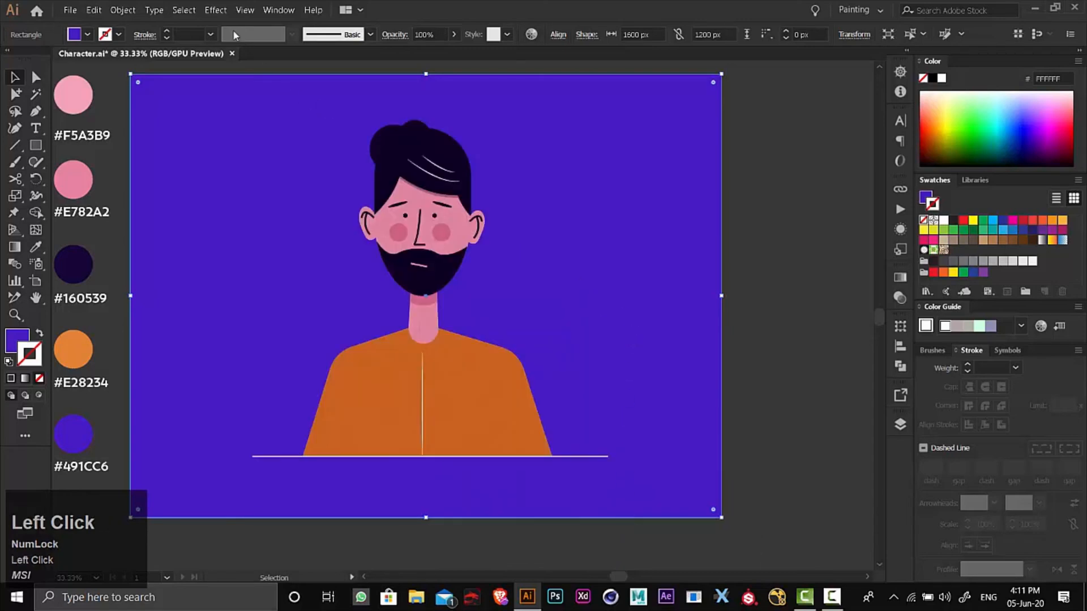
# Step: Apply the Pixelate Mezzotint effect to the duplicated background rectangle with the type set to Short Lines
pyautogui.click(215, 11)
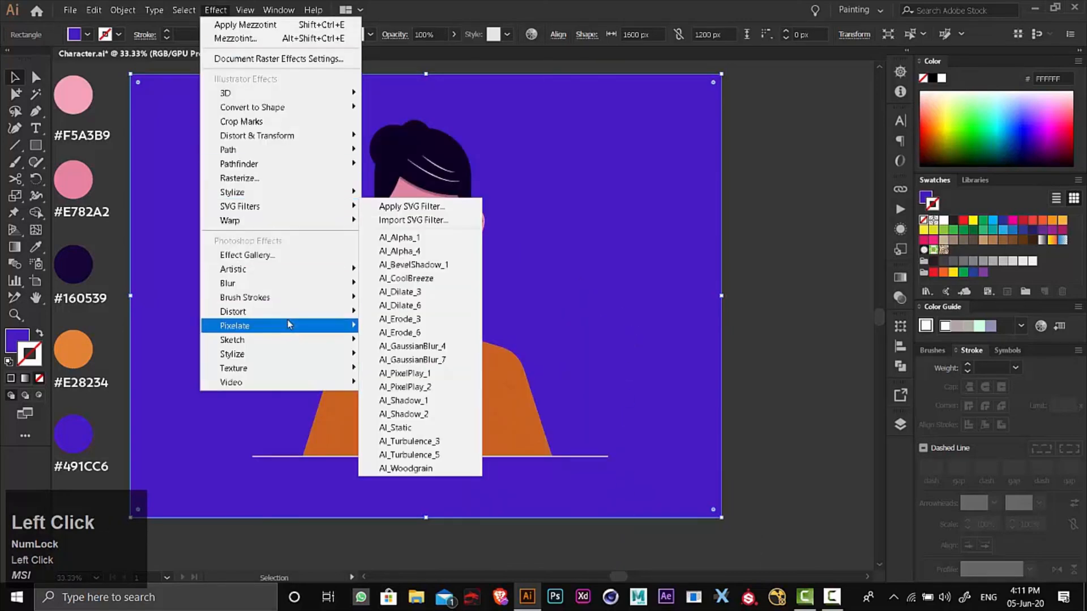
pyautogui.moveTo(319, 327)
pyautogui.click(399, 352)
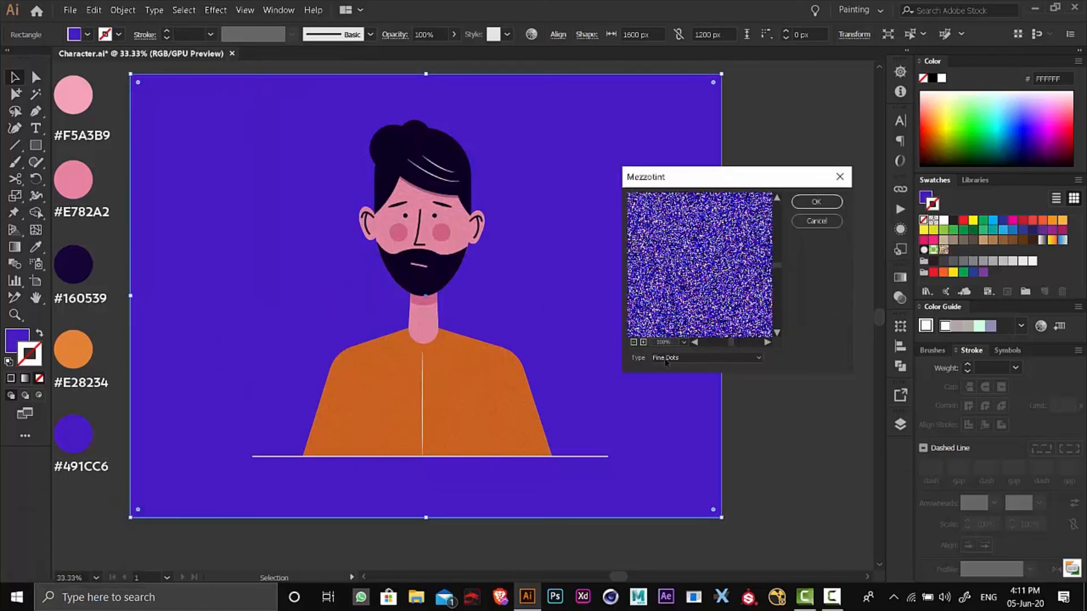
pyautogui.click(665, 360)
pyautogui.click(671, 426)
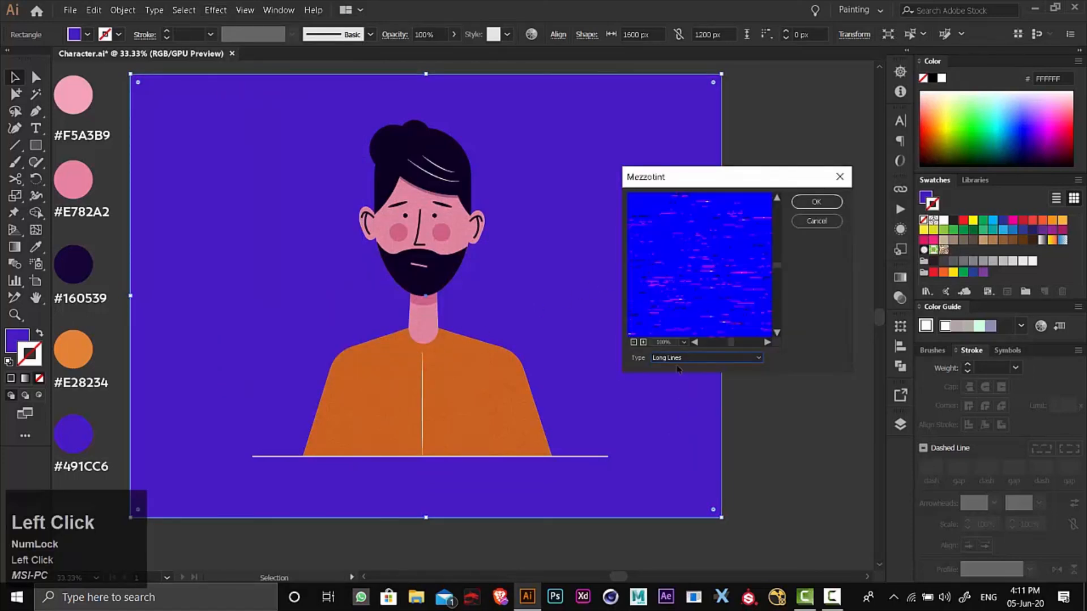
pyautogui.click(677, 360)
pyautogui.click(669, 419)
pyautogui.click(679, 361)
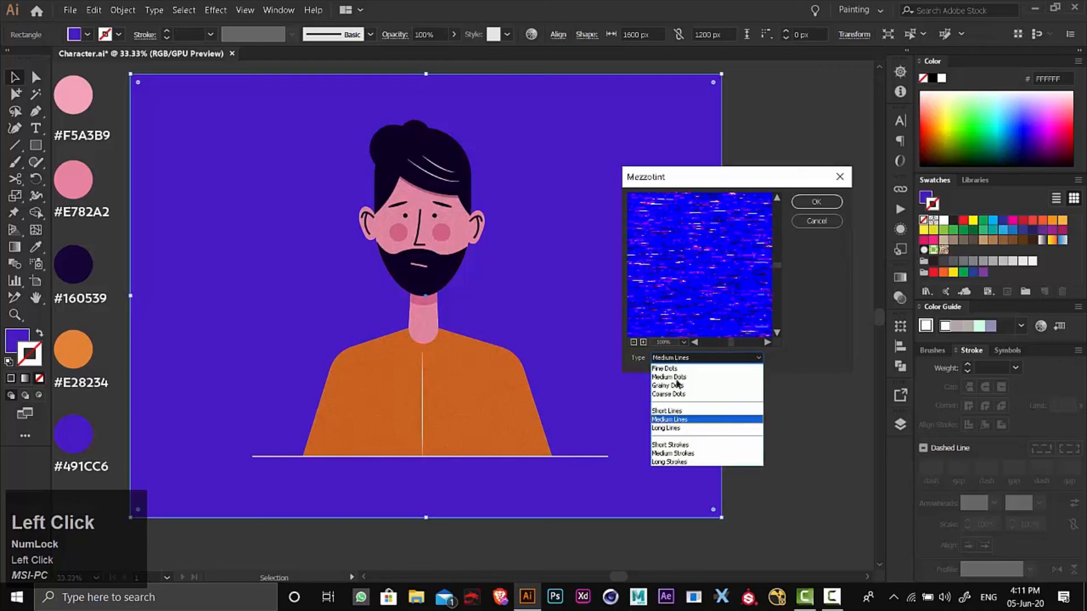
pyautogui.click(668, 411)
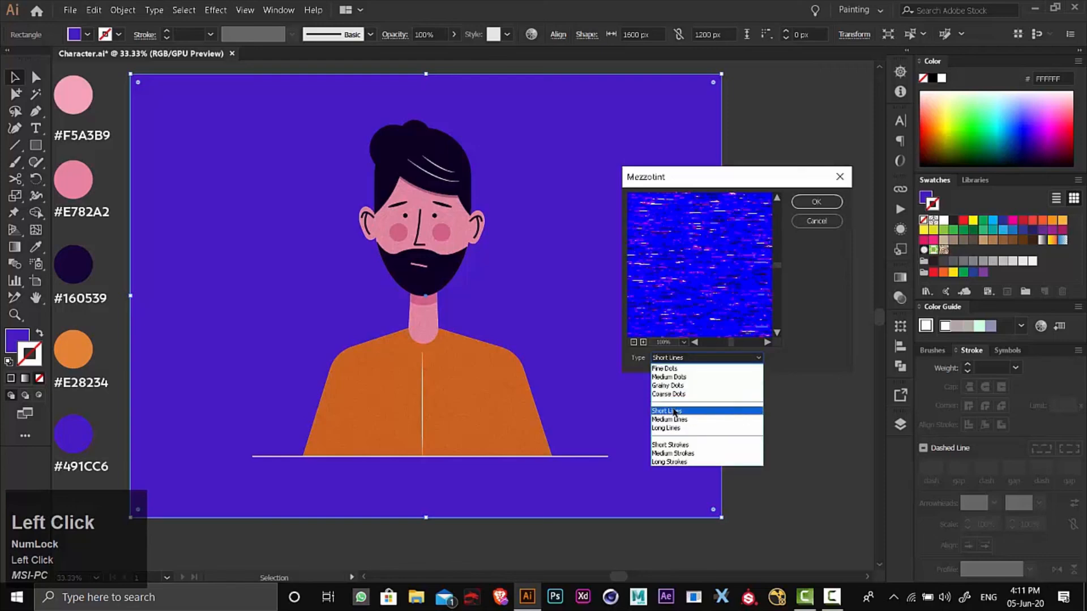
pyautogui.click(801, 201)
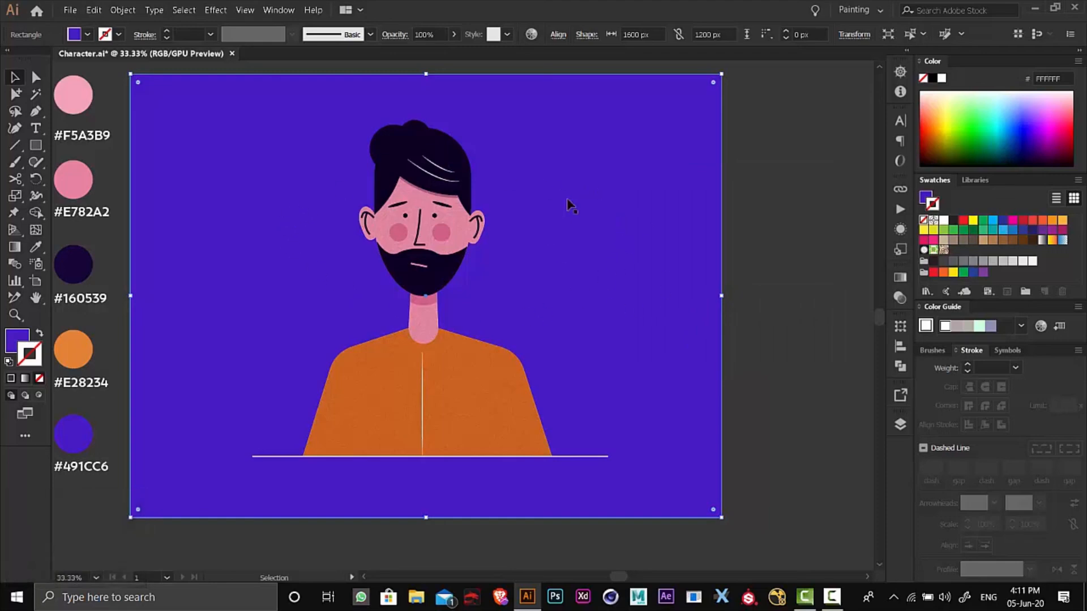
# Step: Set the textured background rectangle's blending mode to Multiply
pyautogui.click(390, 35)
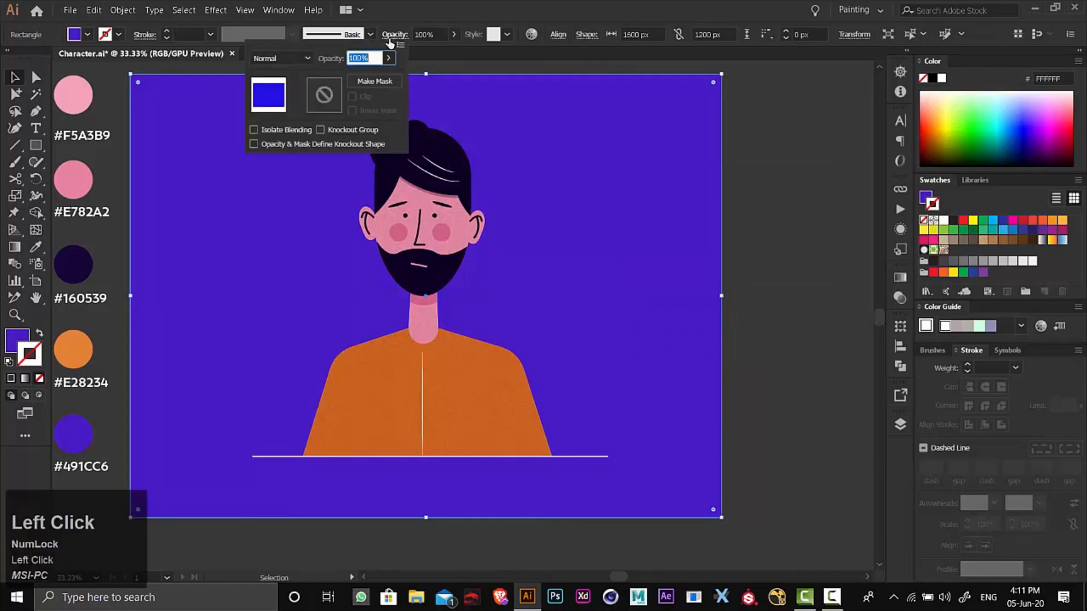
pyautogui.click(275, 59)
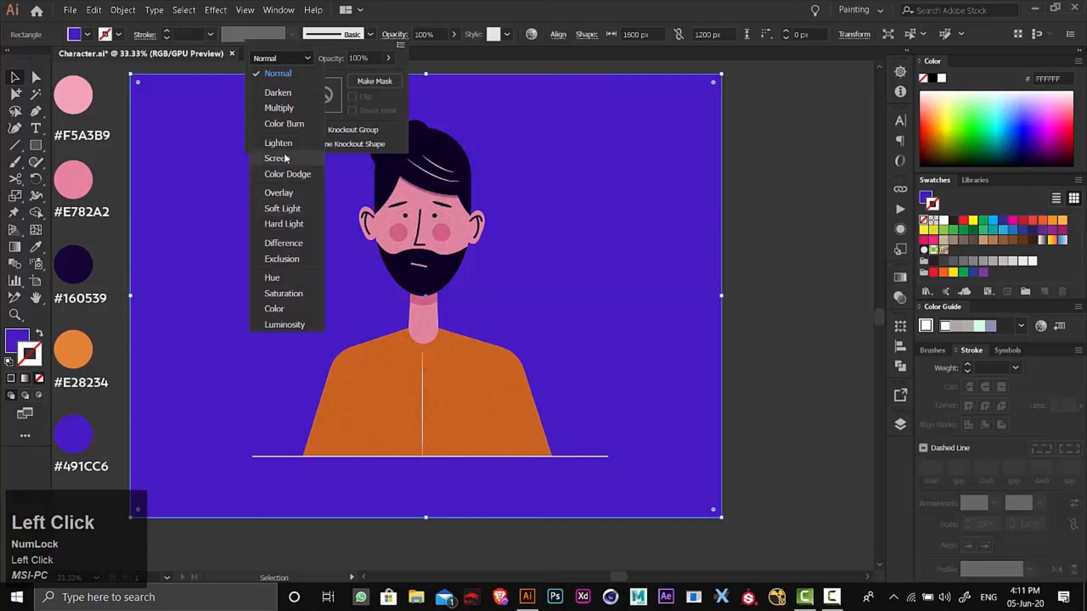
pyautogui.click(281, 109)
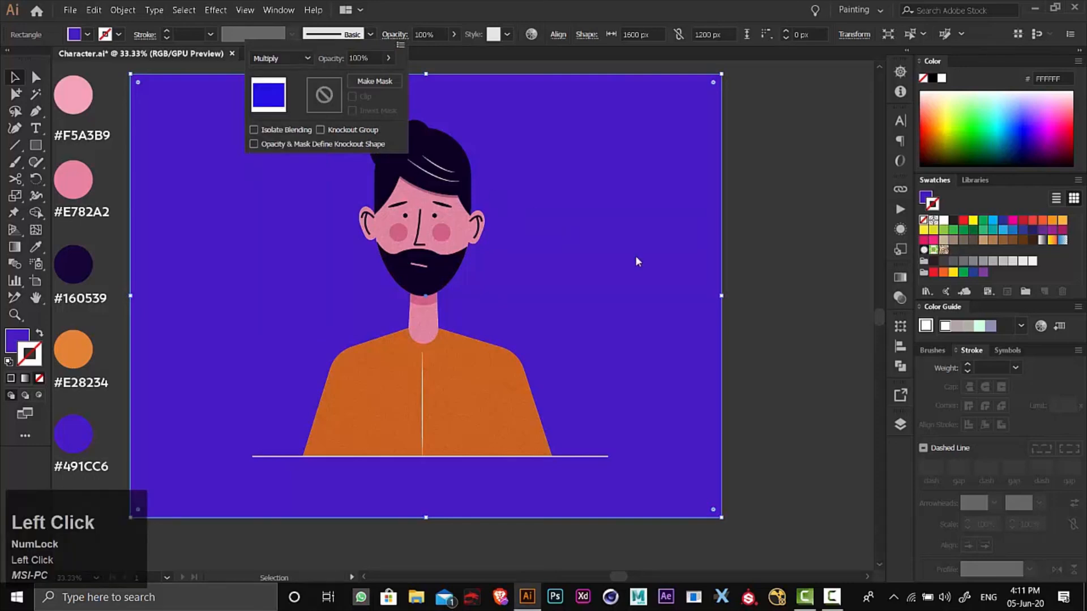
pyautogui.click(770, 260)
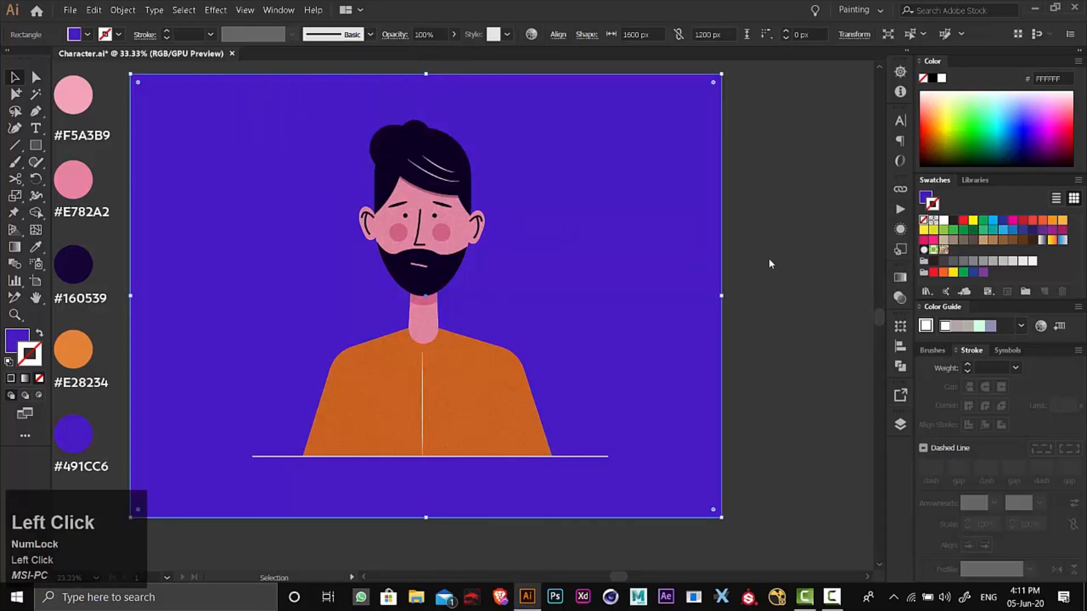
# Step: Shift the plain purple background sideways to check the textured copy underneath, and undo the move
pyautogui.moveTo(657, 235); pyautogui.dragTo(688, 232)
pyautogui.hotkey('ctrl', 'z')
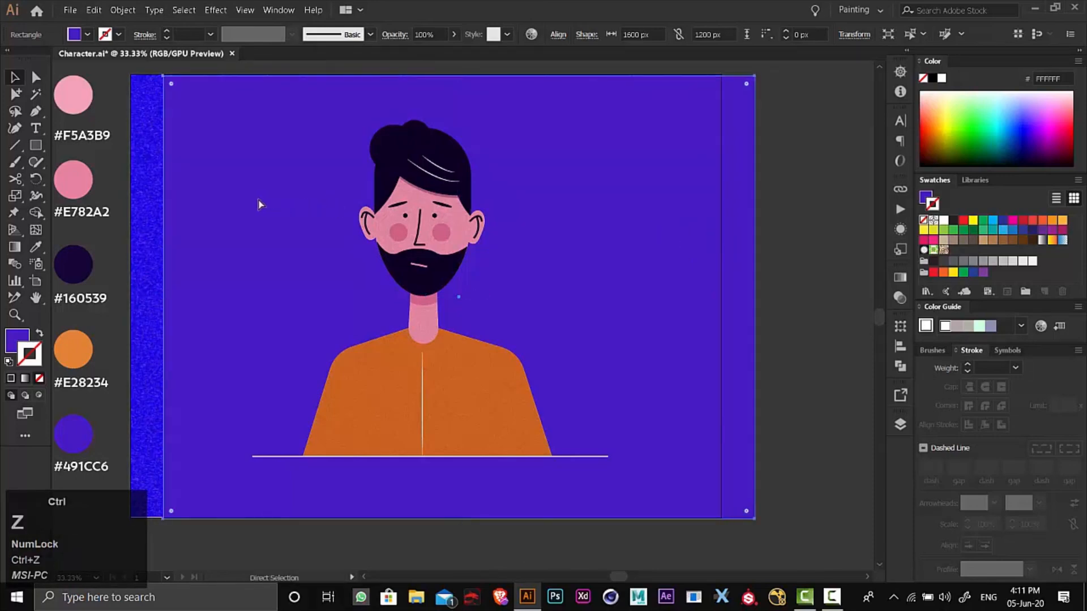
pyautogui.moveTo(213, 201); pyautogui.dragTo(229, 200)
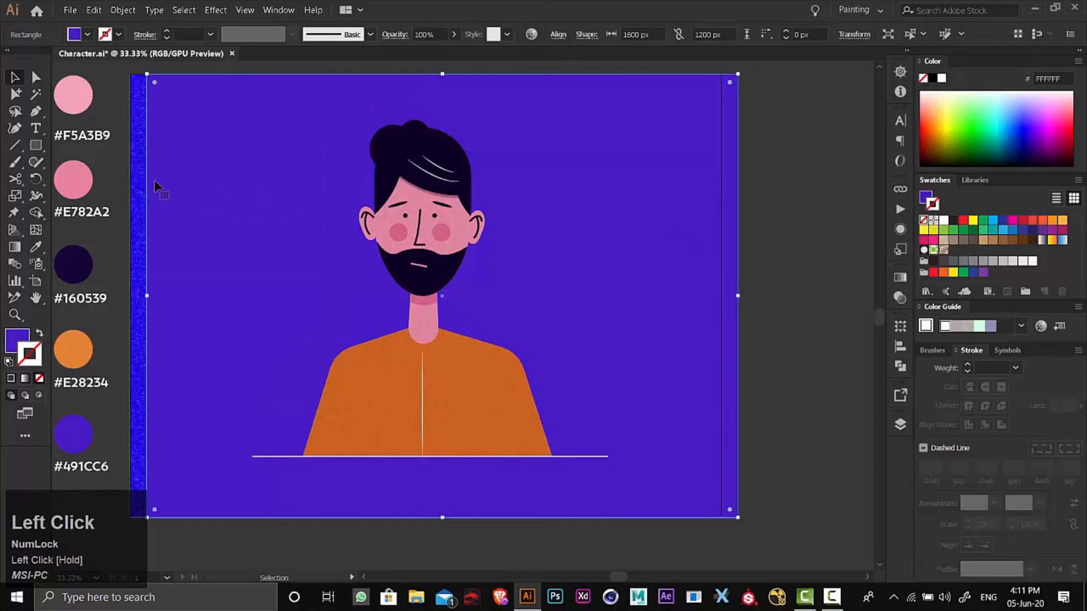
pyautogui.moveTo(156, 184); pyautogui.dragTo(139, 184)
# Step: Send the plain purple background rectangle to the back, behind the textured Multiply copy
pyautogui.rightClick(180, 213)
pyautogui.moveTo(287, 417)
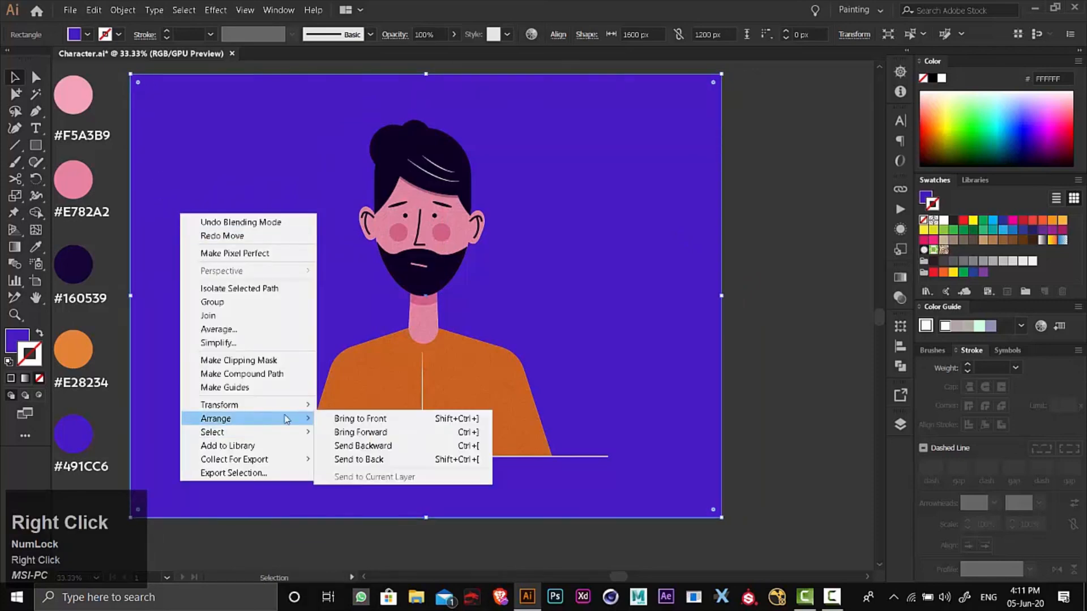
pyautogui.click(406, 456)
pyautogui.click(781, 246)
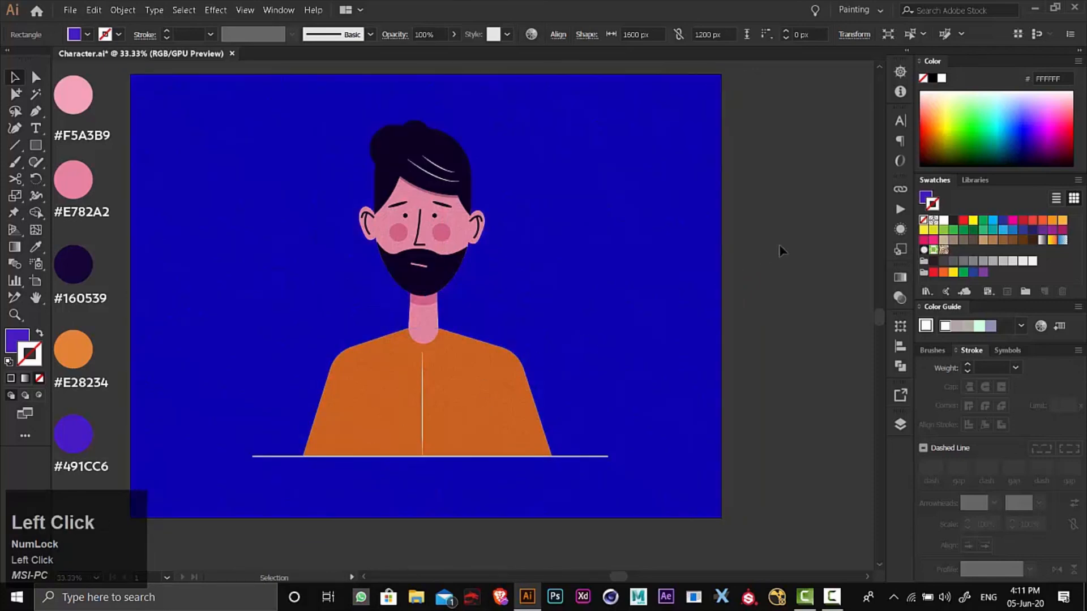
# Step: Group the whole artwork together, including the character groups and both background rectangles, leaving out the color palette
pyautogui.click(15, 315)
pyautogui.keyDown('alt'); pyautogui.click(465, 311); pyautogui.keyUp('alt')
pyautogui.moveTo(449, 306)
pyautogui.mouseDown()
pyautogui.moveTo(479, 303)
pyautogui.moveTo(454, 298)
pyautogui.mouseUp()
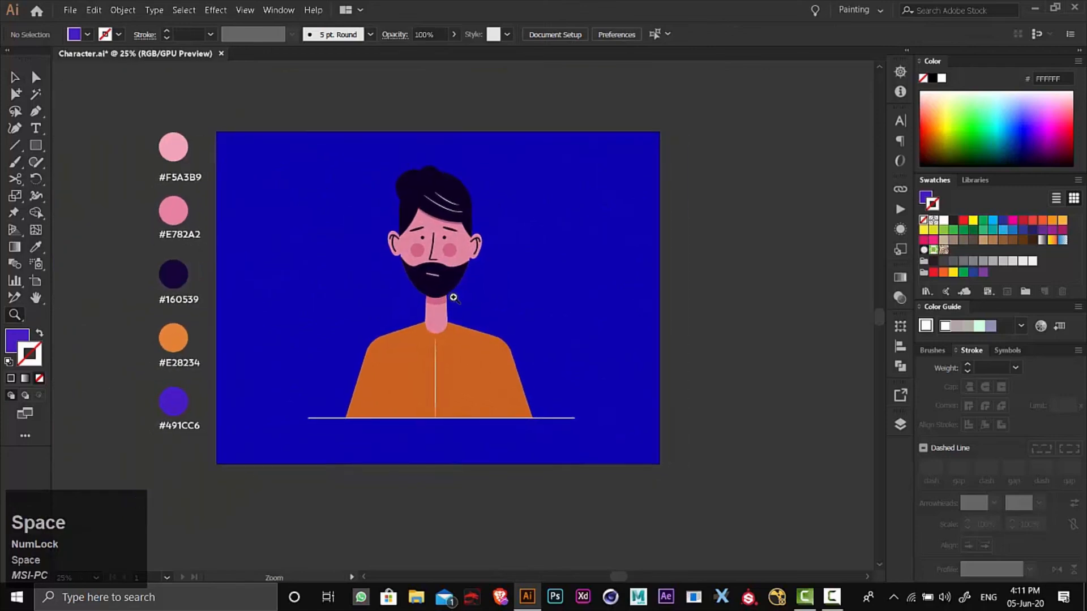
pyautogui.click(15, 76)
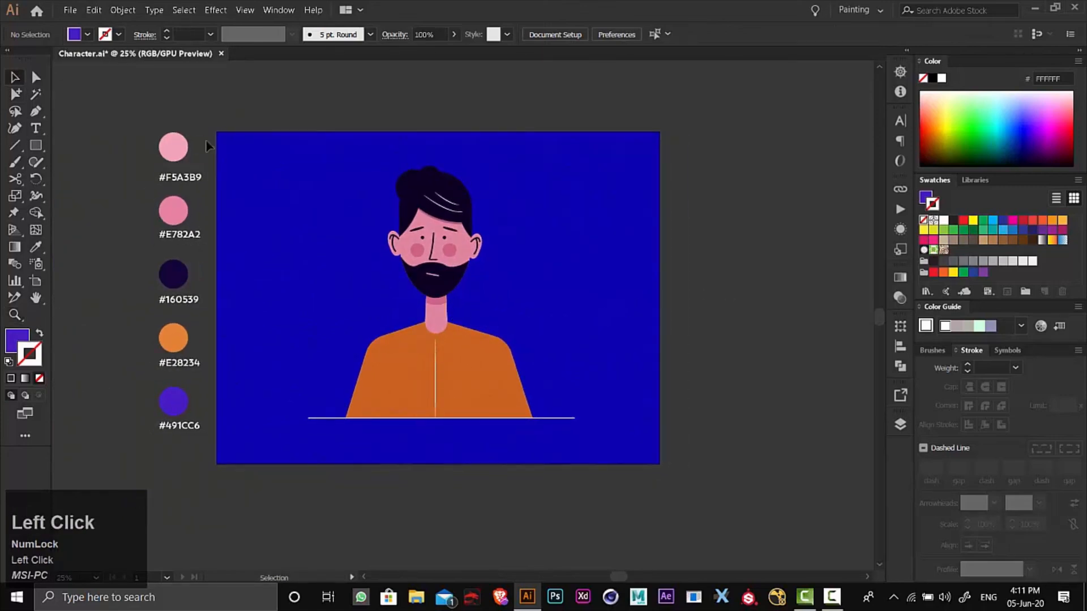
pyautogui.moveTo(202, 120); pyautogui.dragTo(682, 479)
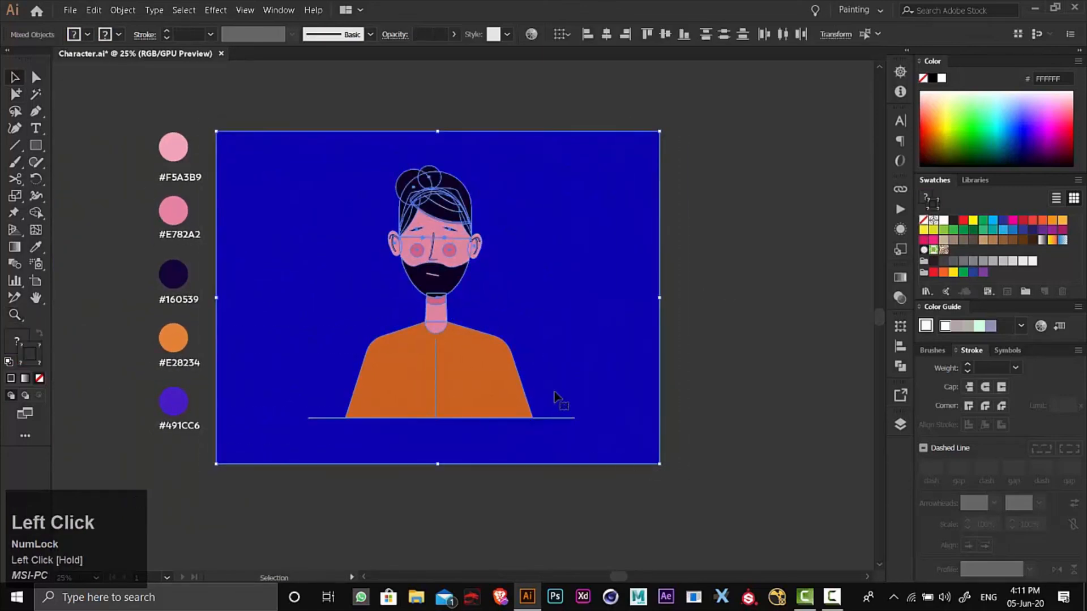
pyautogui.rightClick(556, 397)
pyautogui.click(604, 284)
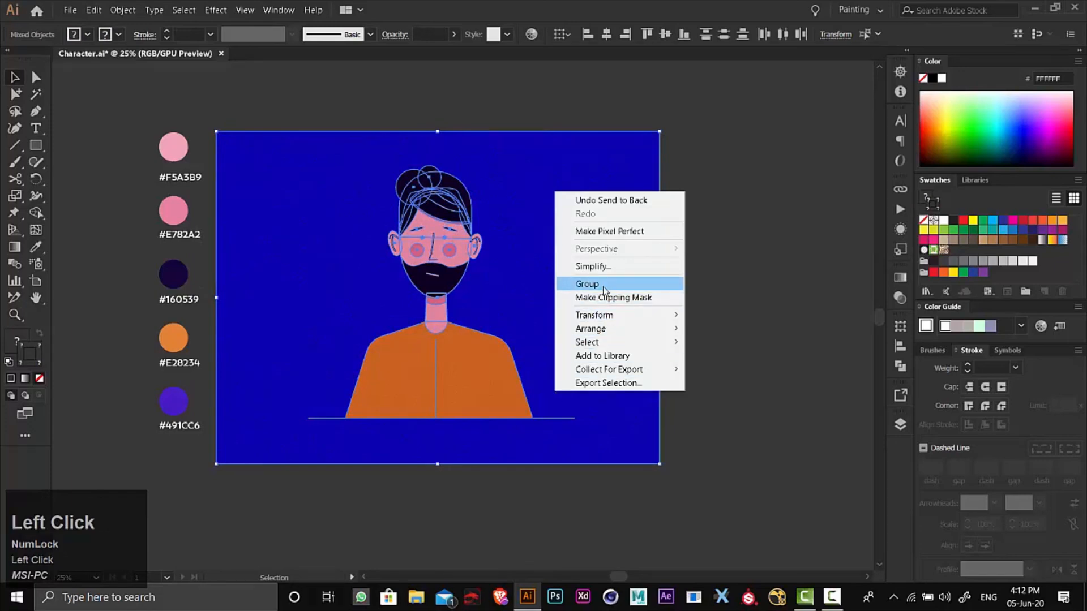
pyautogui.click(698, 287)
pyautogui.click(16, 314)
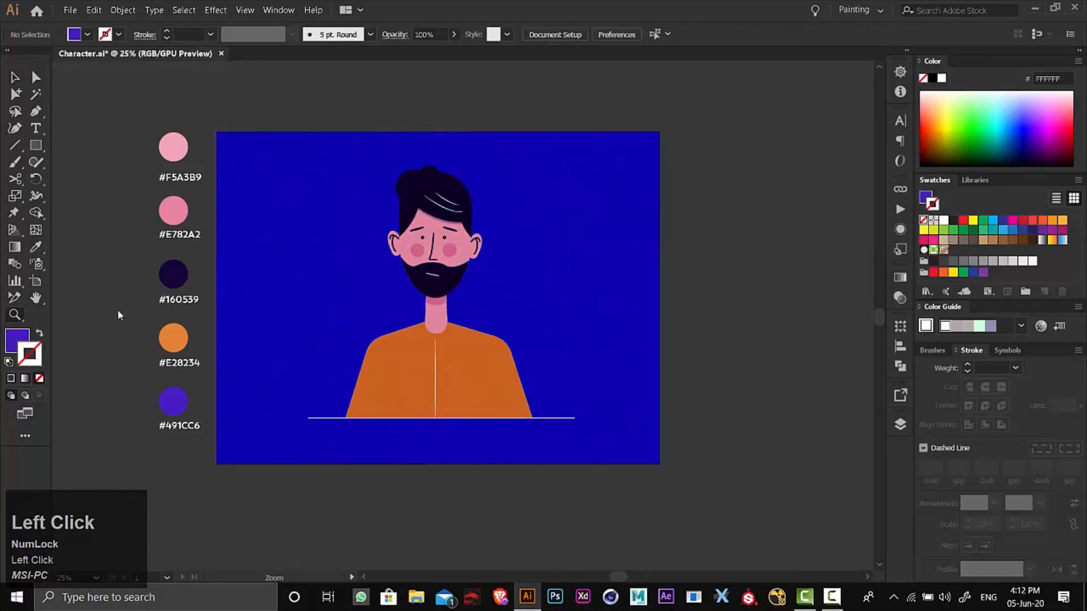
pyautogui.click(444, 294)
pyautogui.press('space')
pyautogui.moveTo(463, 311); pyautogui.dragTo(474, 291)
pyautogui.click(15, 77)
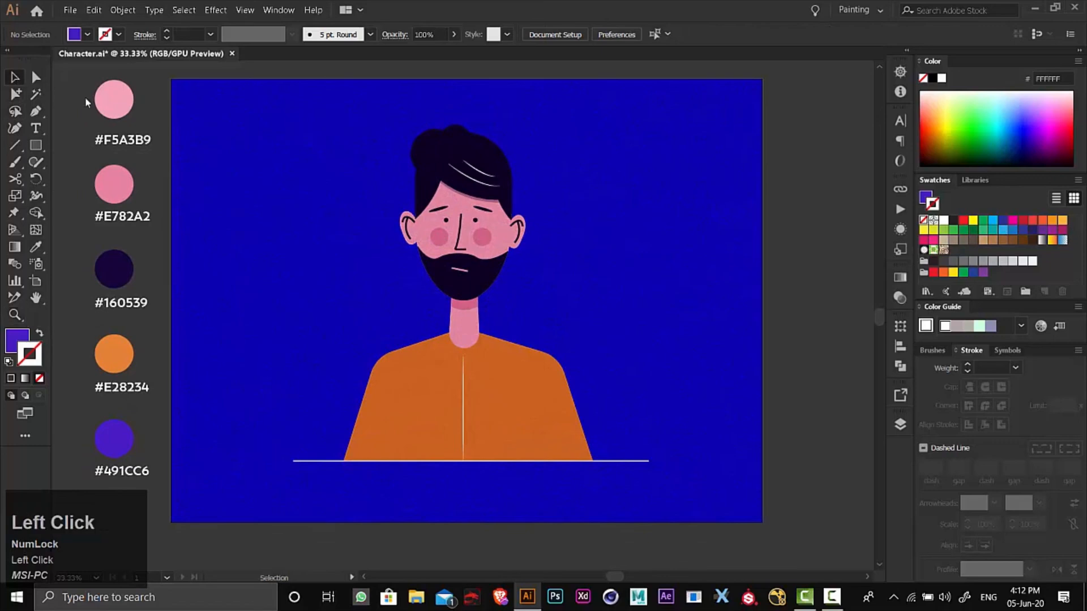